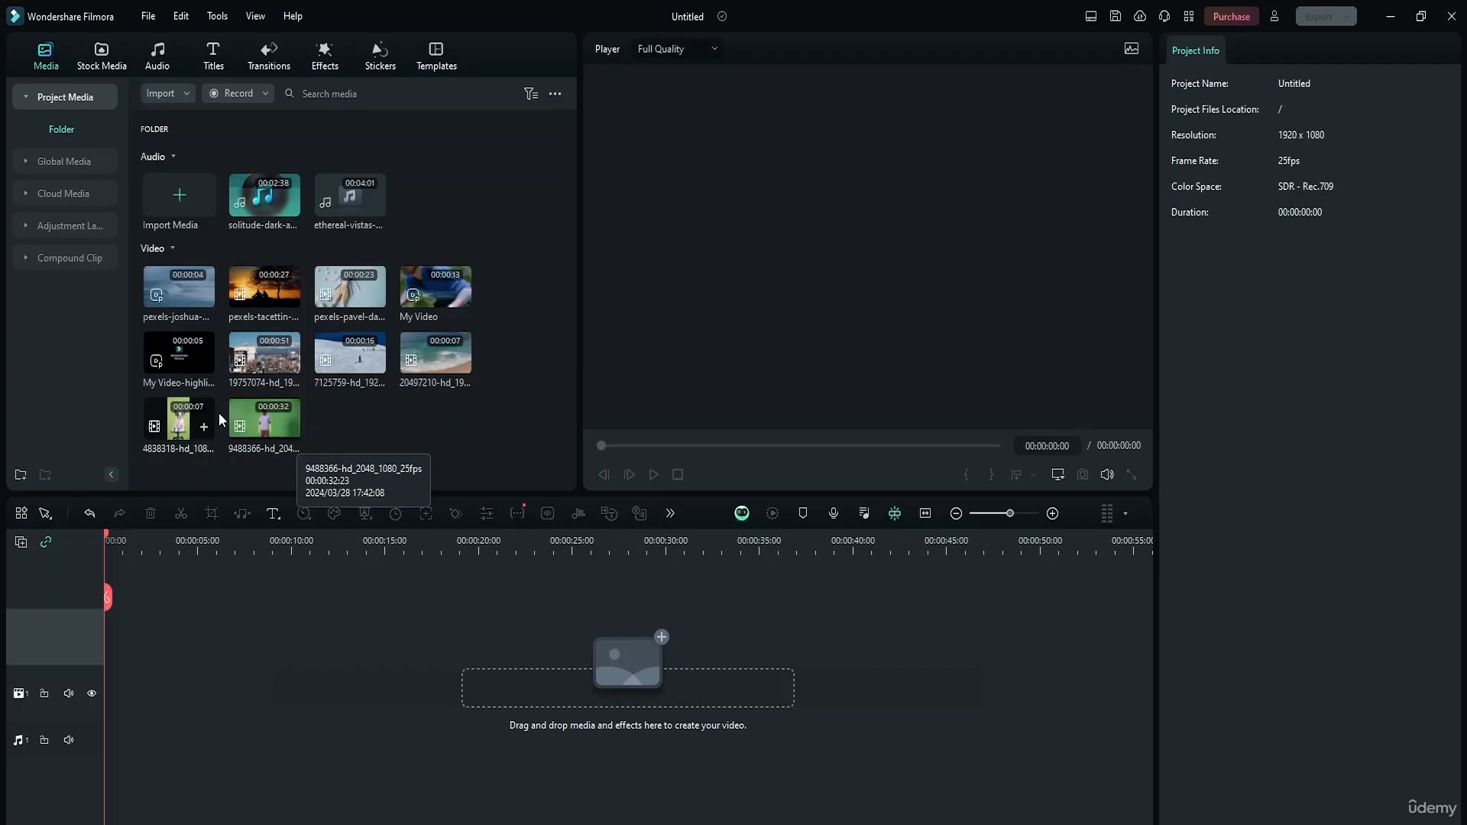
Preview the 32-second green-screen clip 9488366 from the project media, and deselect it
{"action": "double_click", "coordinate": [265, 419]}
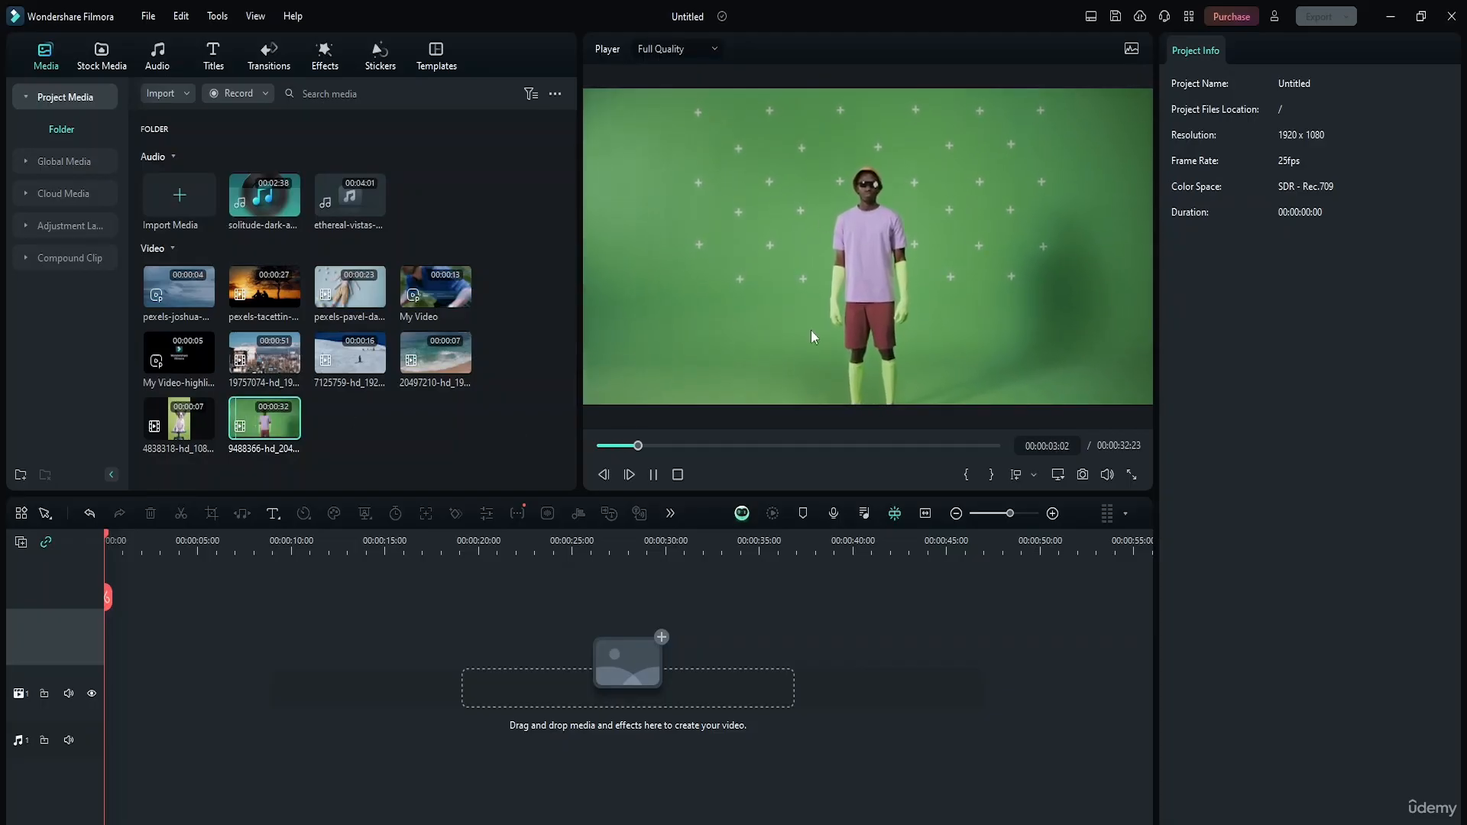
{"action": "mouse_move", "coordinate": [265, 419]}
{"action": "left_mouse_down"}
{"action": "mouse_move", "coordinate": [189, 631]}
{"action": "mouse_move", "coordinate": [108, 694]}
{"action": "mouse_move", "coordinate": [288, 498]}
{"action": "mouse_move", "coordinate": [269, 441]}
{"action": "left_mouse_up"}
{"action": "left_click", "coordinate": [509, 642]}
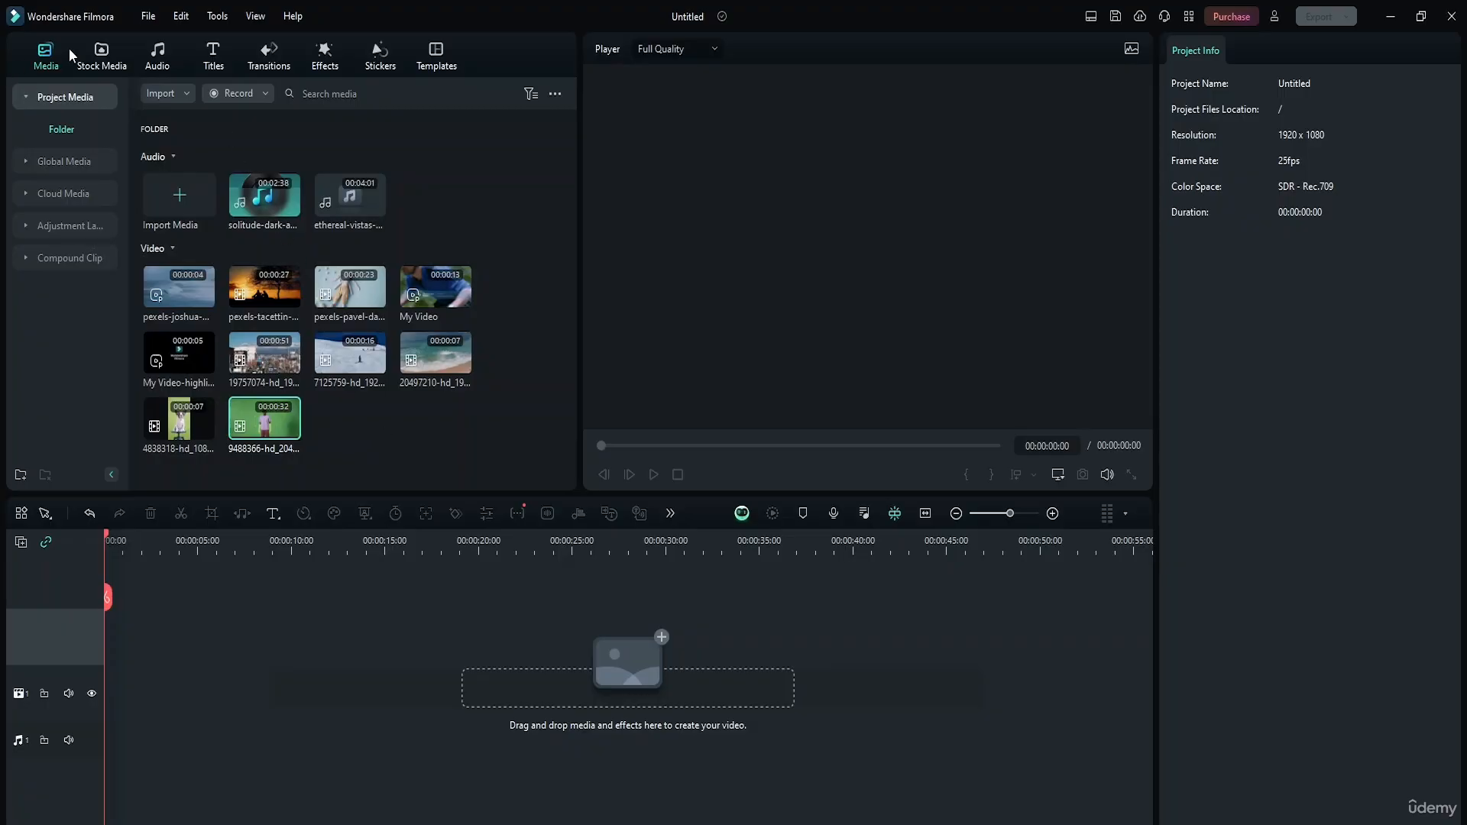
{"action": "left_click", "coordinate": [467, 441]}
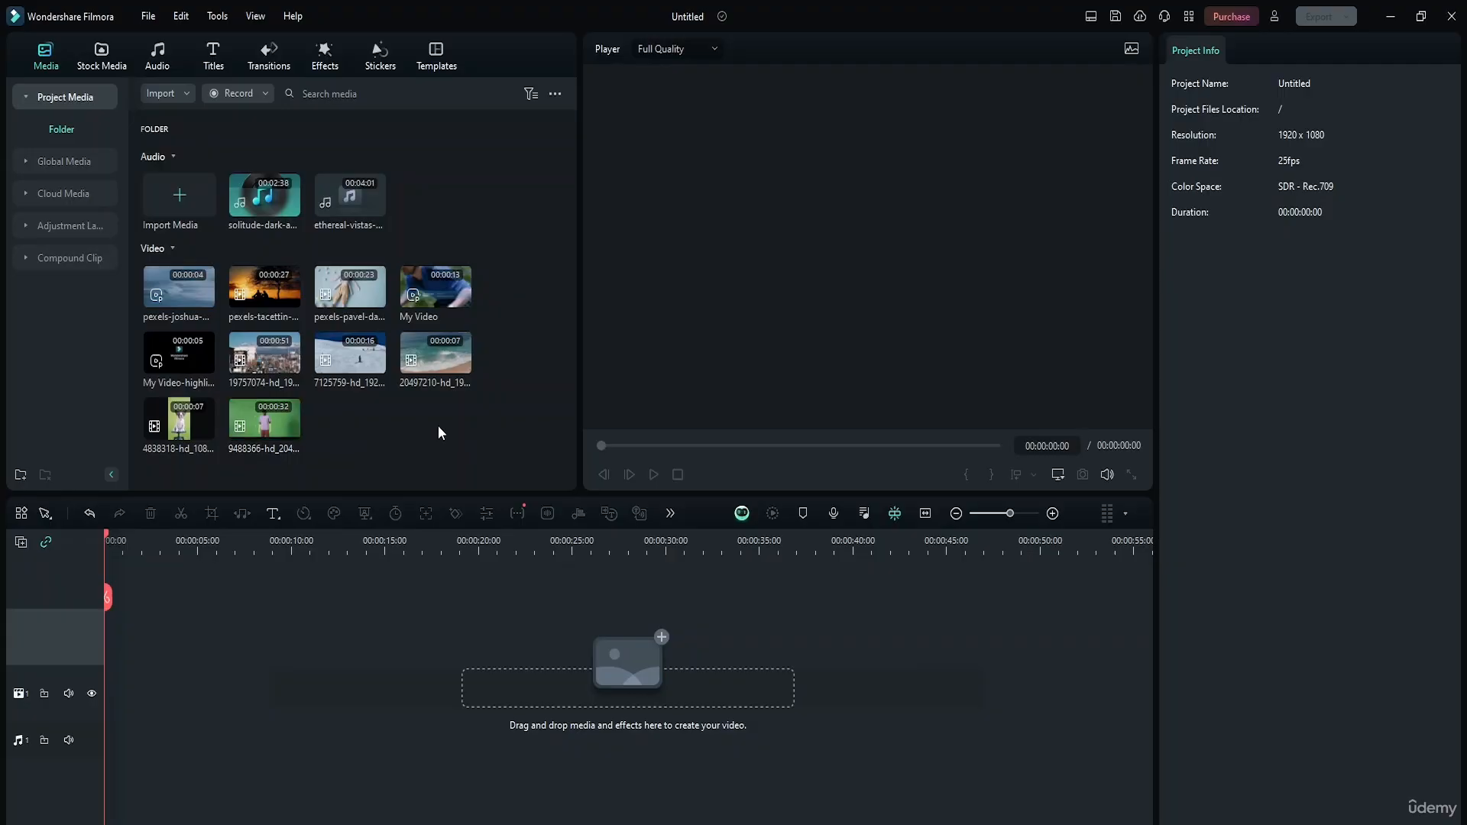
Import the photo pexels-format-1029757 from the Resource folder into the project media
{"action": "left_click", "coordinate": [167, 94]}
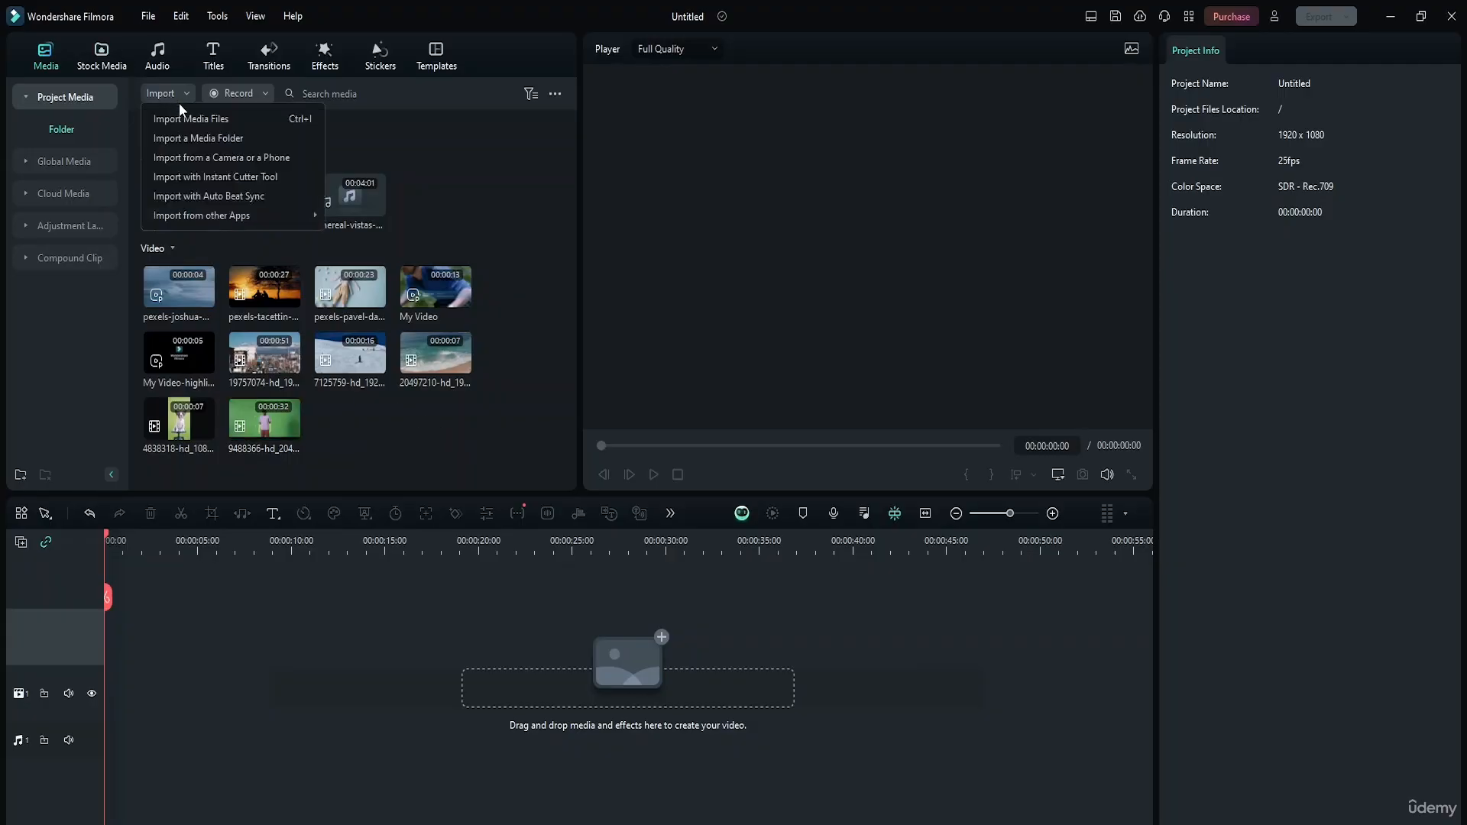
{"action": "left_click", "coordinate": [189, 119]}
{"action": "scroll", "coordinate": [351, 232], "scroll_direction": "down", "scroll_amount": 5}
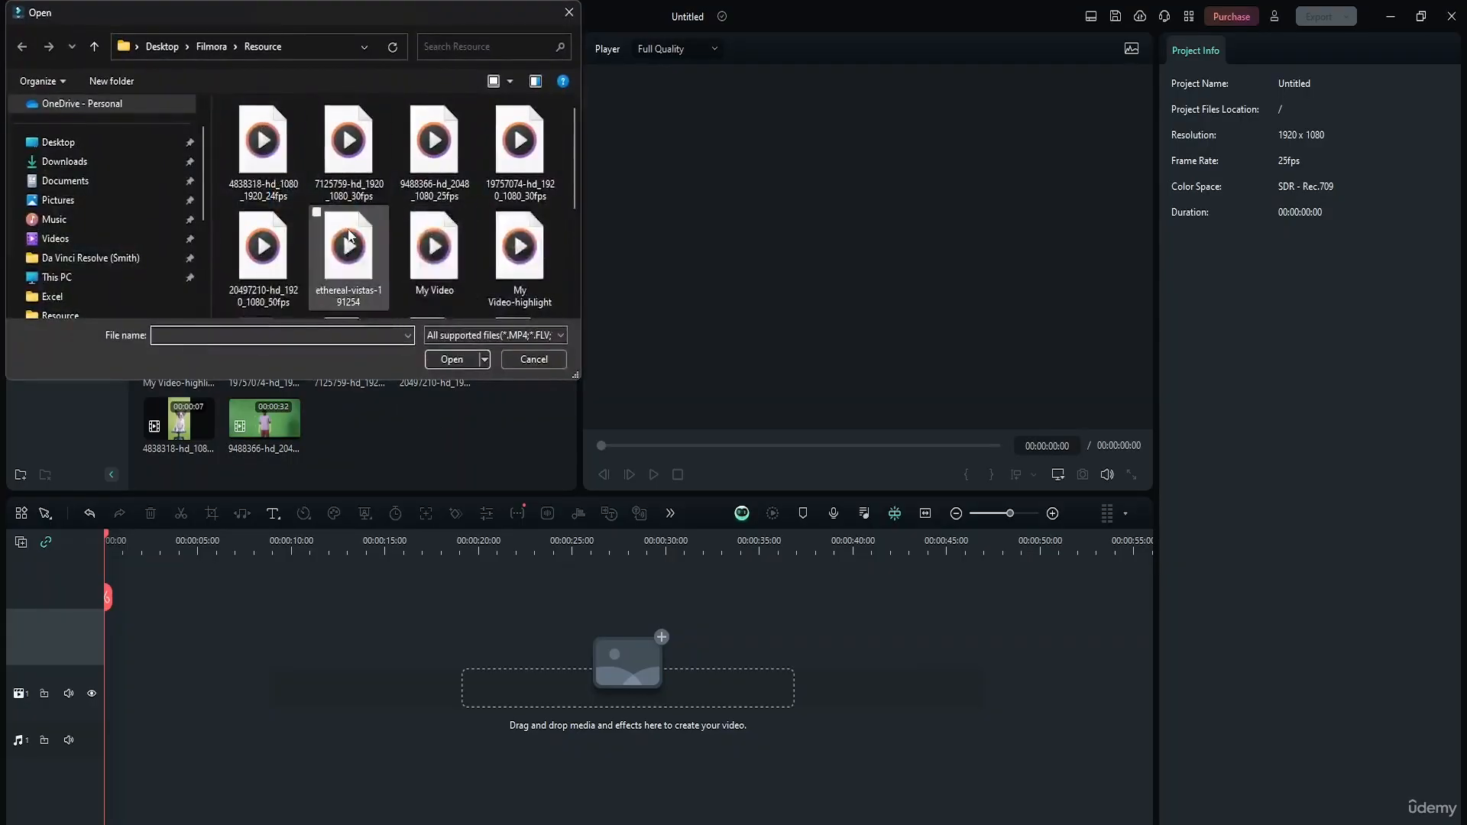
{"action": "key", "text": "ctrl+a"}
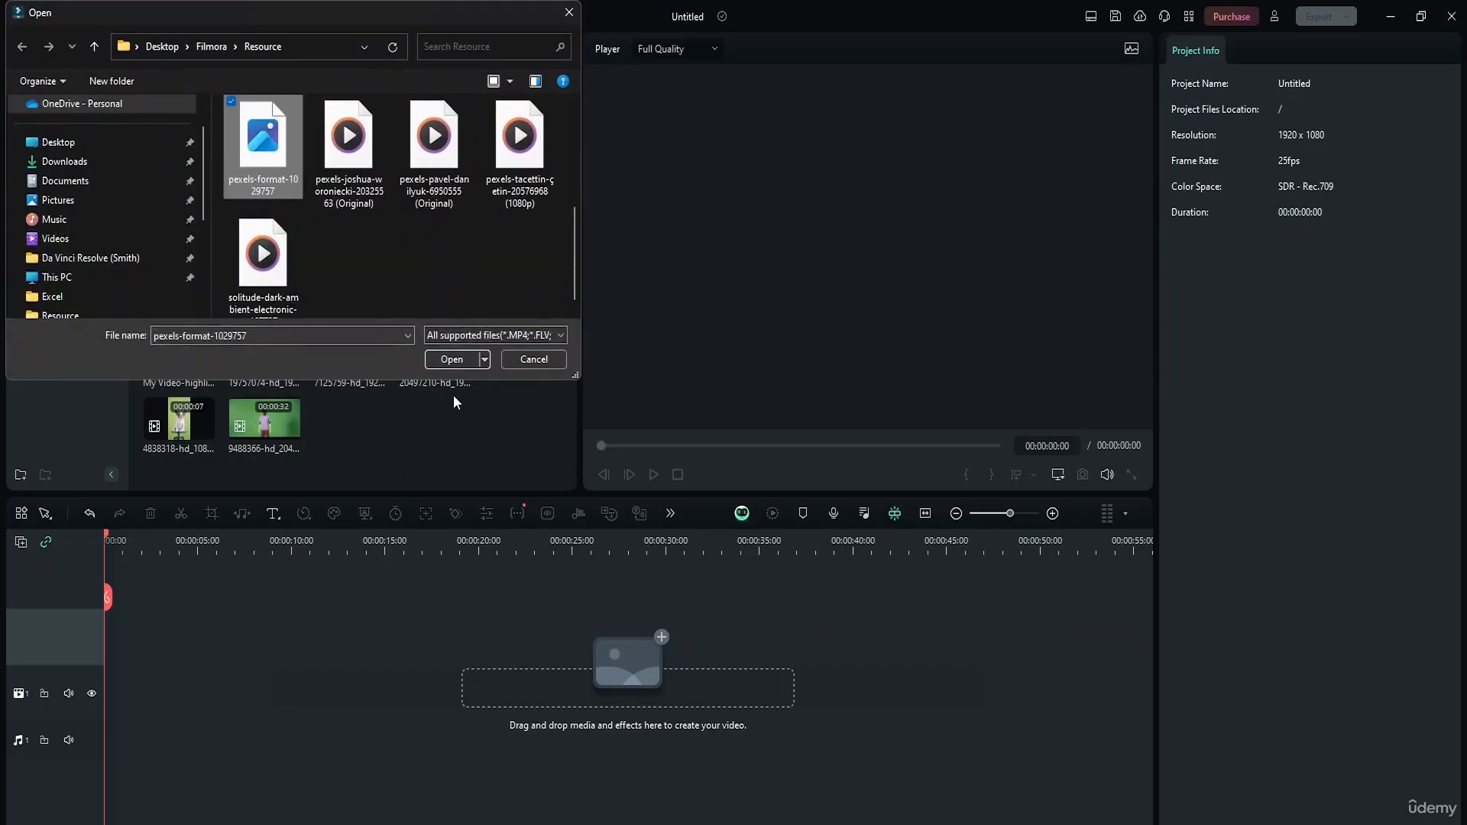
{"action": "left_click", "coordinate": [462, 360]}
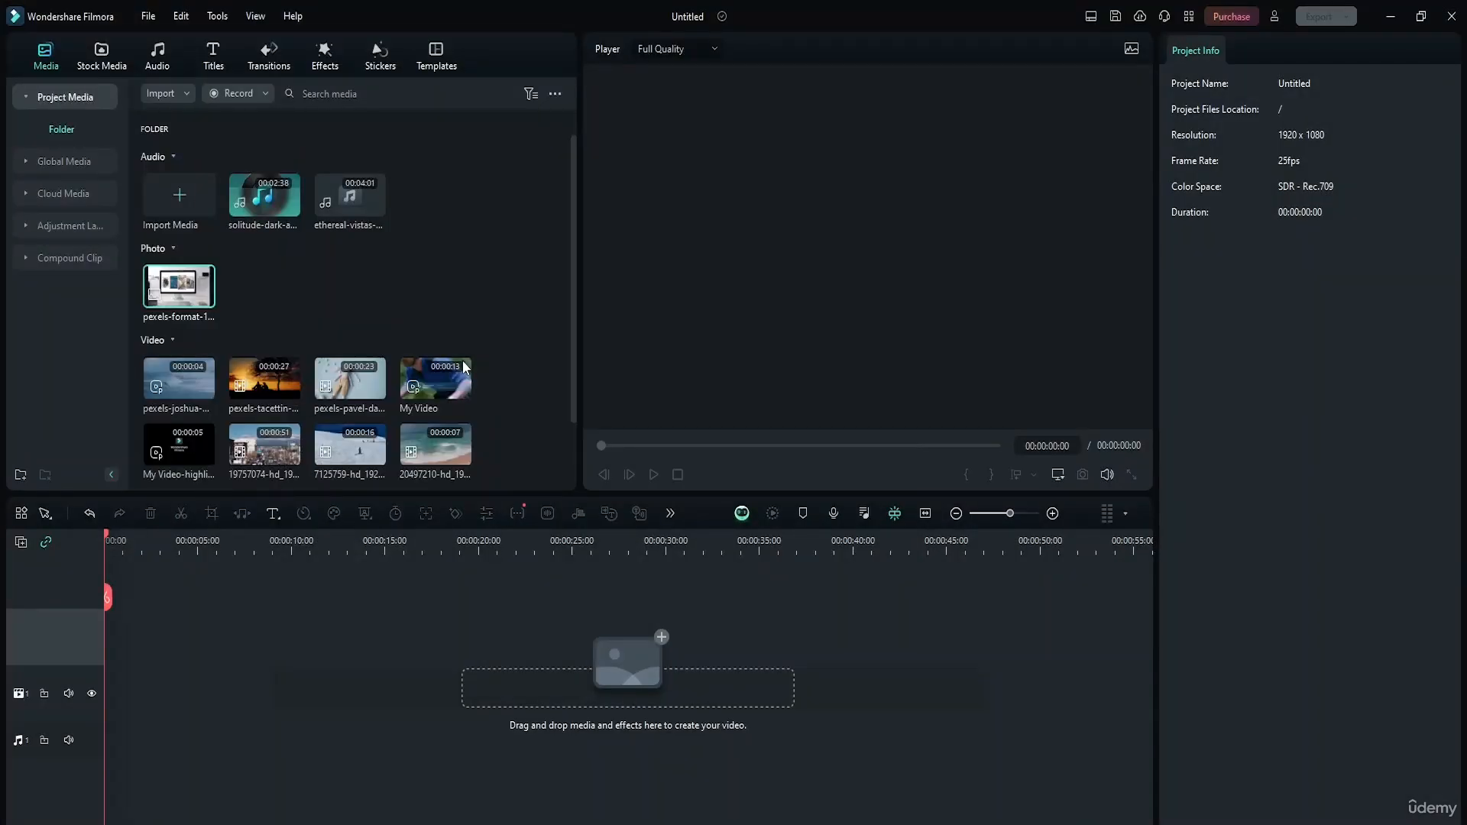
Place the imported computer photo at the start of the first video track and extend it to about 27 seconds
{"action": "left_click_drag", "start_coordinate": [196, 294], "coordinate": [110, 718]}
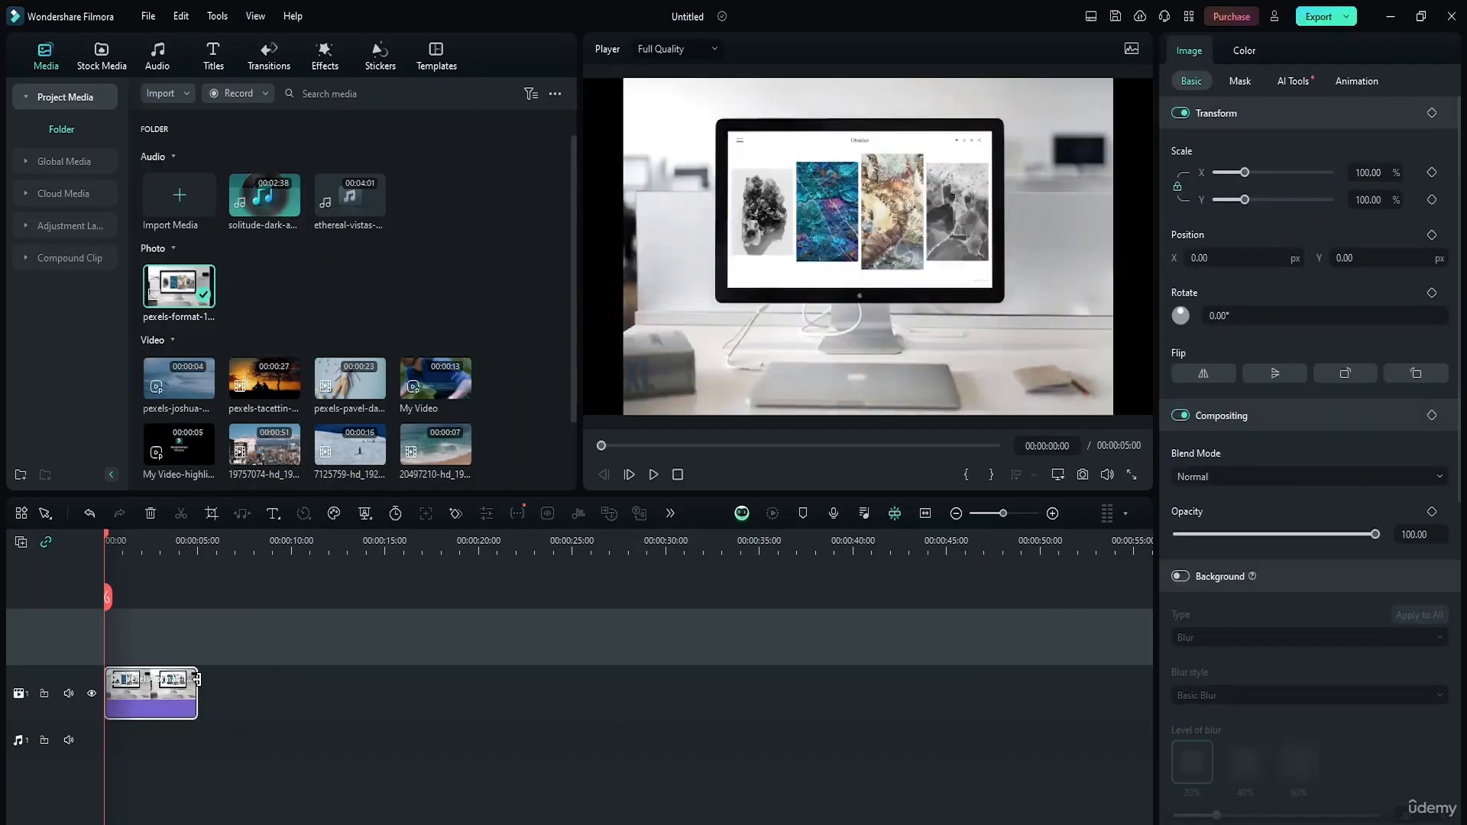
{"action": "left_click_drag", "start_coordinate": [197, 693], "coordinate": [606, 704]}
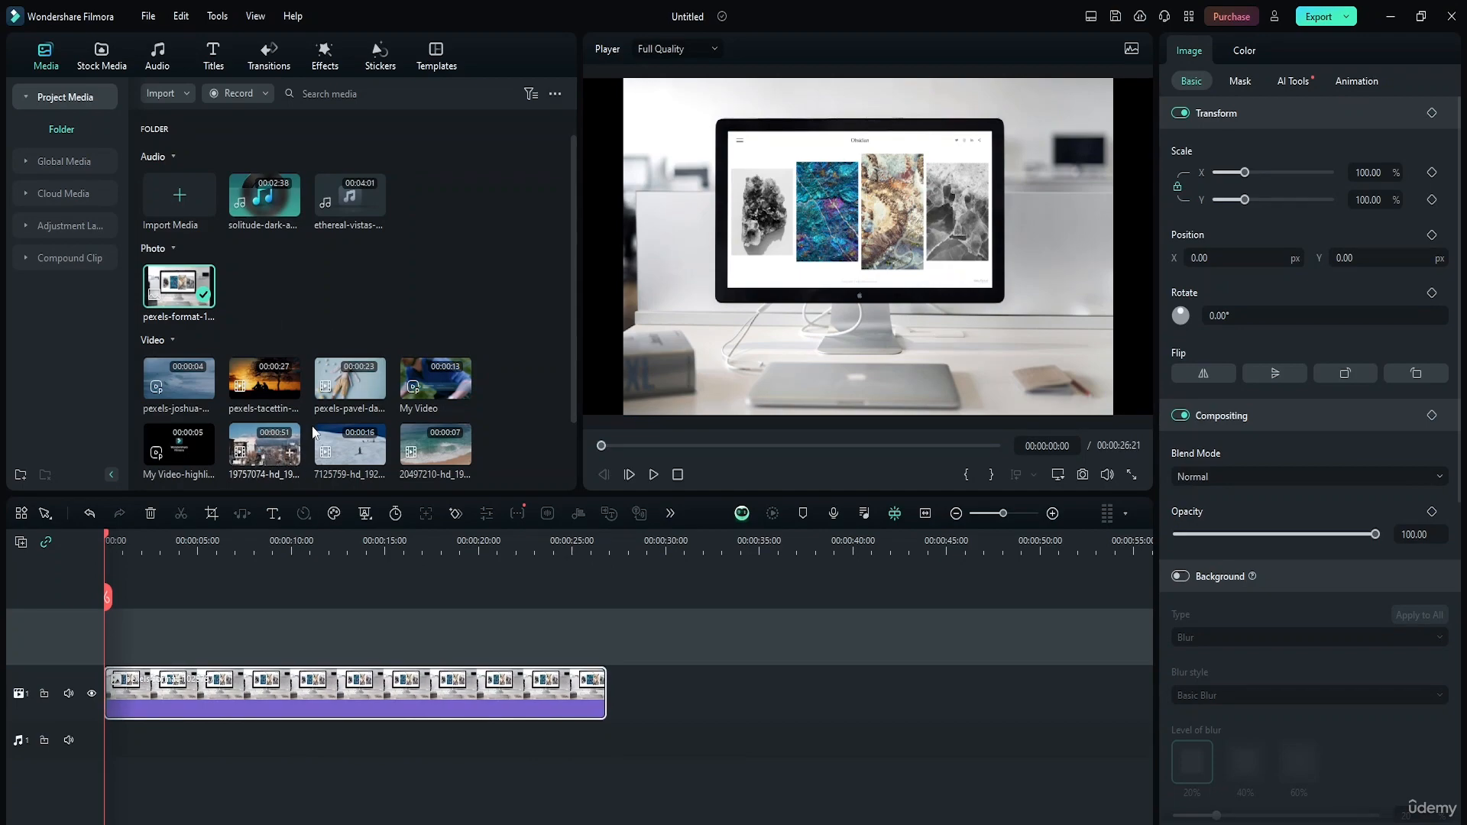
{"action": "left_click_drag", "start_coordinate": [200, 390], "coordinate": [213, 627]}
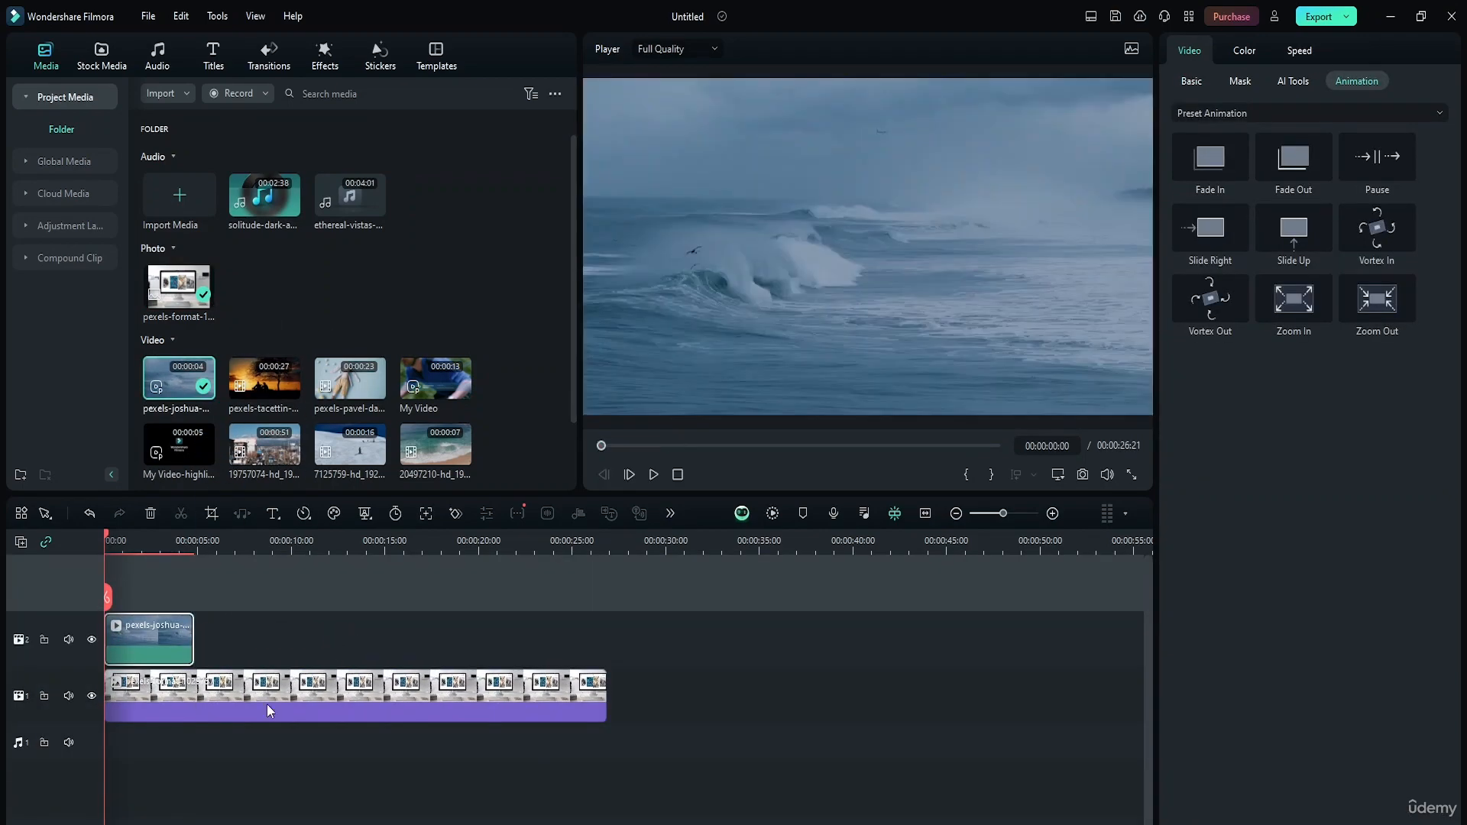
{"action": "left_click", "coordinate": [337, 697]}
{"action": "mouse_move", "coordinate": [140, 659]}
{"action": "left_mouse_down"}
{"action": "mouse_move", "coordinate": [179, 402]}
{"action": "mouse_move", "coordinate": [135, 659]}
{"action": "mouse_move", "coordinate": [136, 633]}
{"action": "left_mouse_up"}
{"action": "key", "text": "Delete"}
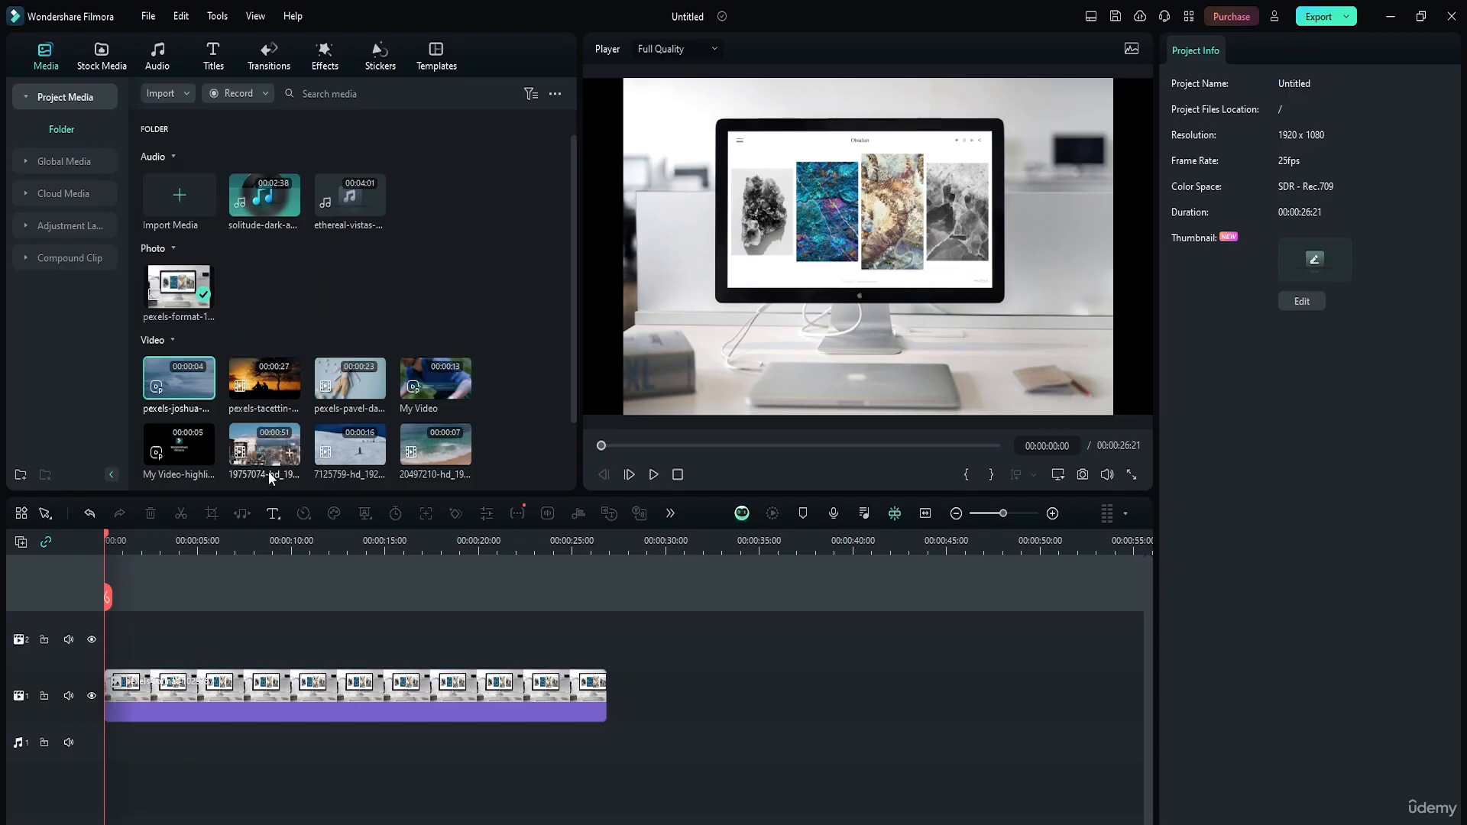
Add the 19757074 traffic video on the track above the photo and trim its end to match the photo's end
{"action": "scroll", "coordinate": [268, 467], "scroll_direction": "down", "scroll_amount": 2}
{"action": "left_click_drag", "start_coordinate": [265, 382], "coordinate": [113, 653]}
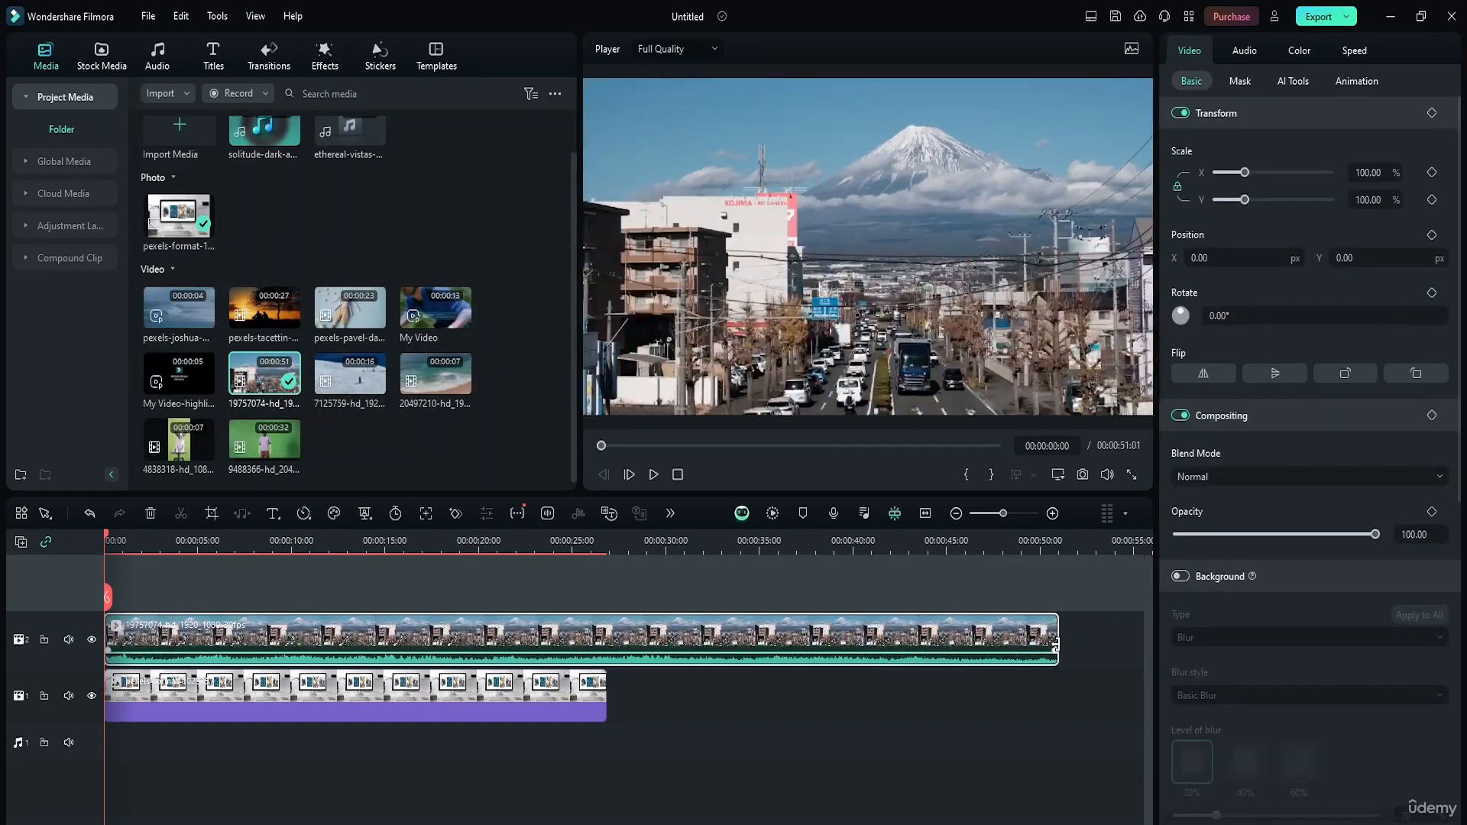
{"action": "left_click_drag", "start_coordinate": [1053, 659], "coordinate": [606, 659]}
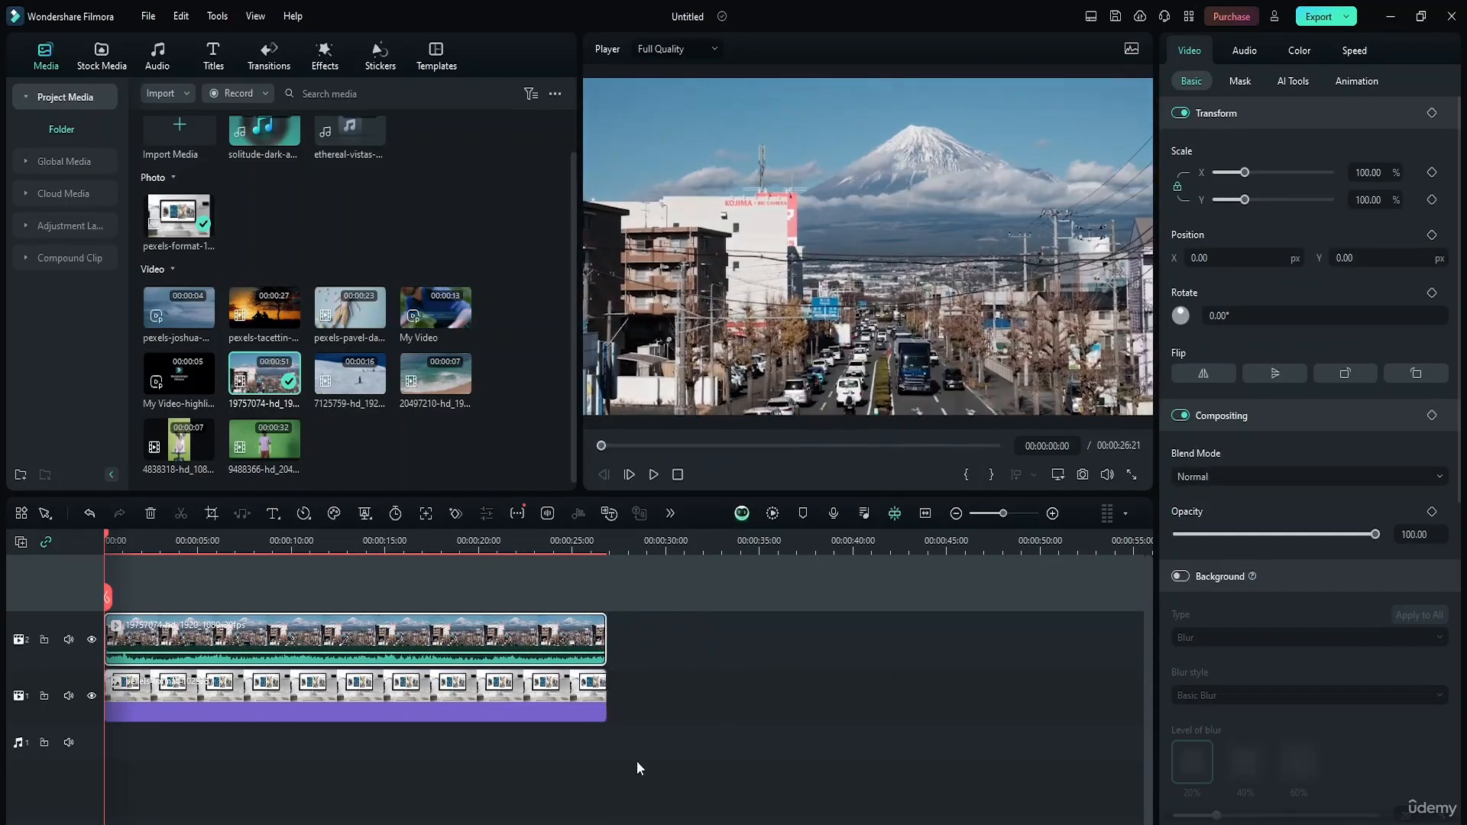
Move the photo to the track above the traffic video and enlarge it to about 117% so it fills the frame
{"action": "left_click", "coordinate": [564, 715]}
{"action": "left_click_drag", "start_coordinate": [479, 709], "coordinate": [479, 595]}
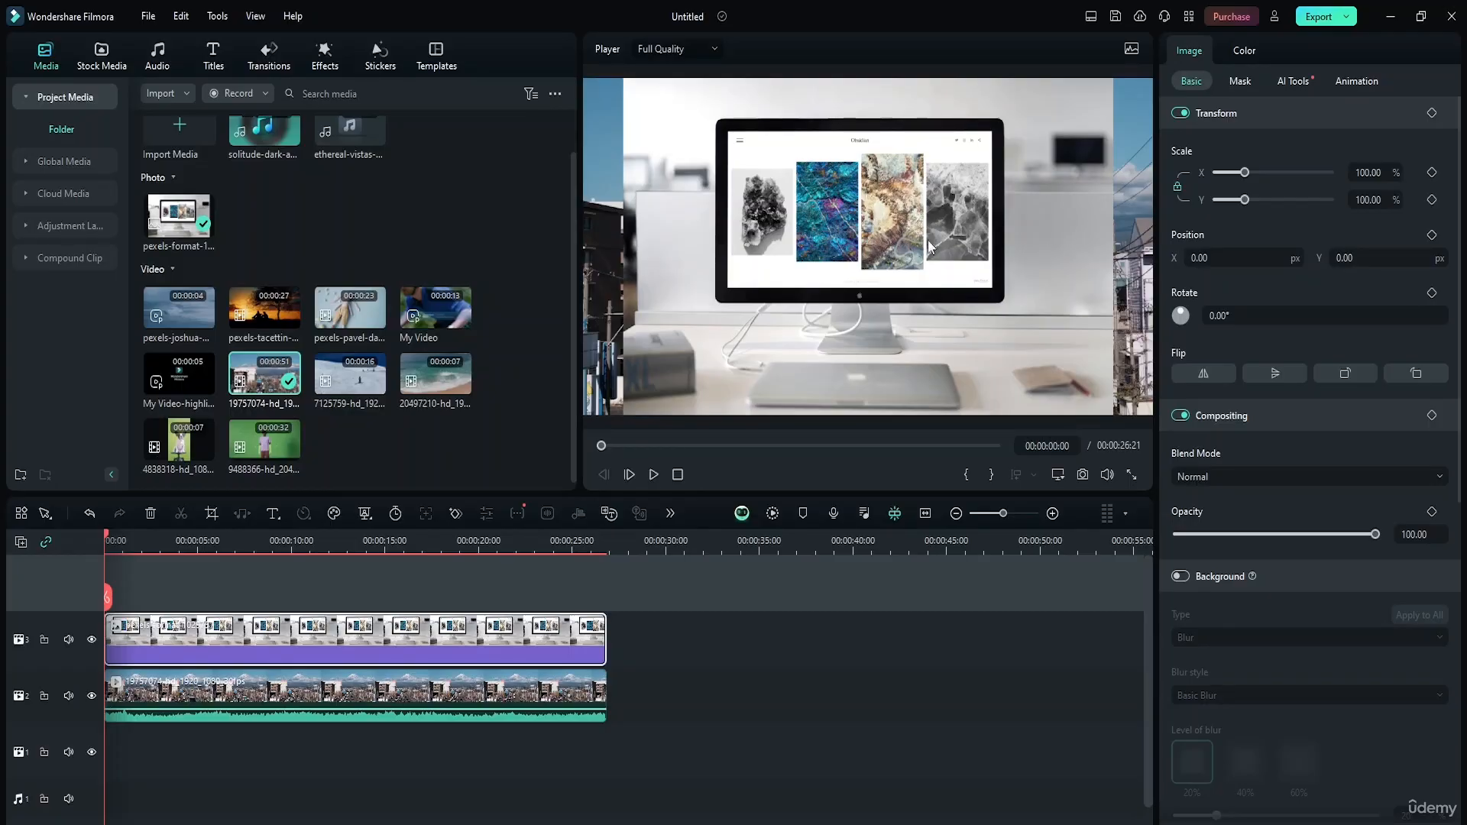
{"action": "left_click", "coordinate": [733, 262]}
{"action": "left_click_drag", "start_coordinate": [611, 89], "coordinate": [575, 61]}
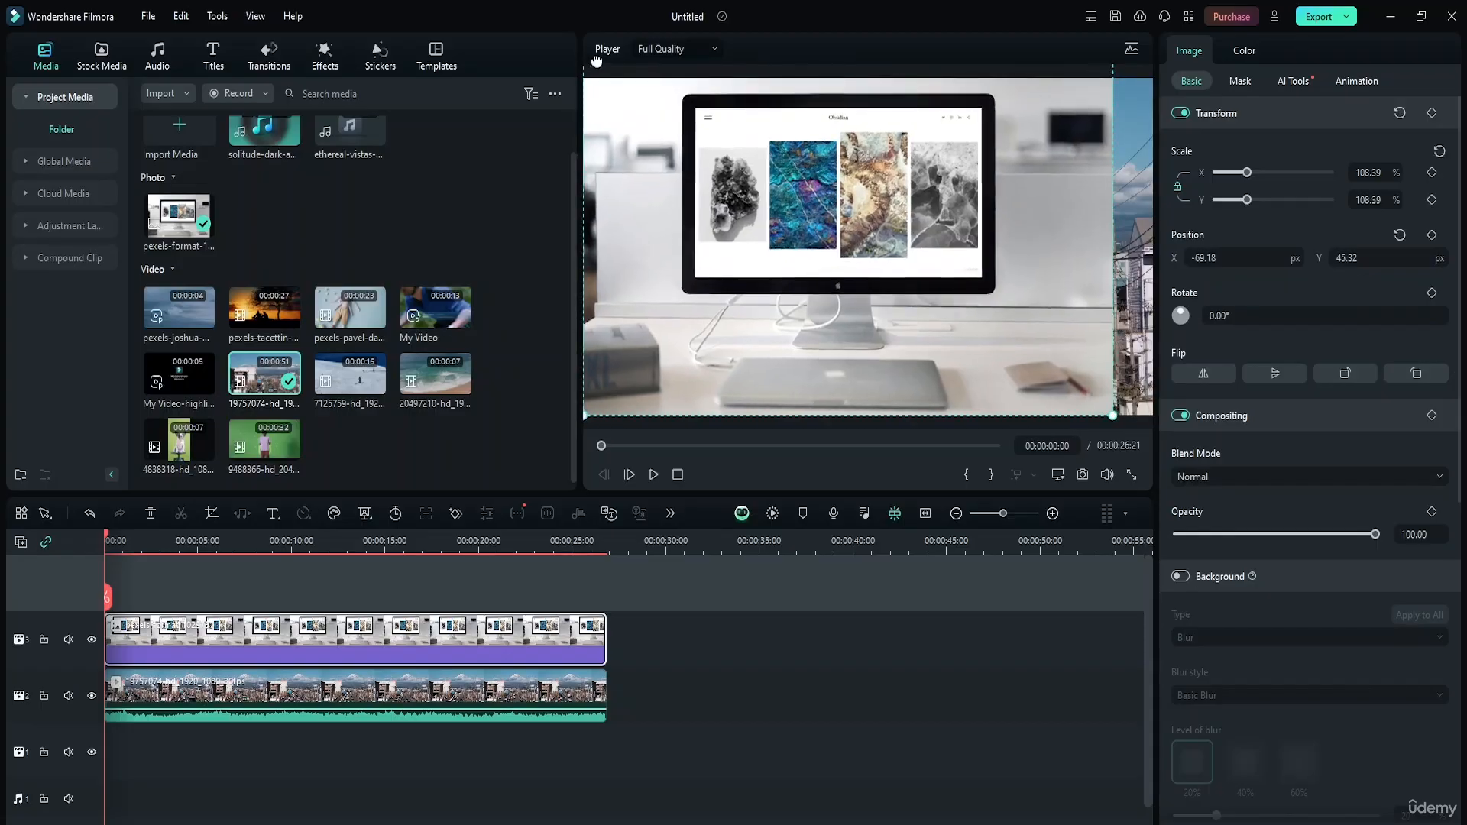
{"action": "left_click_drag", "start_coordinate": [1113, 416], "coordinate": [1144, 420]}
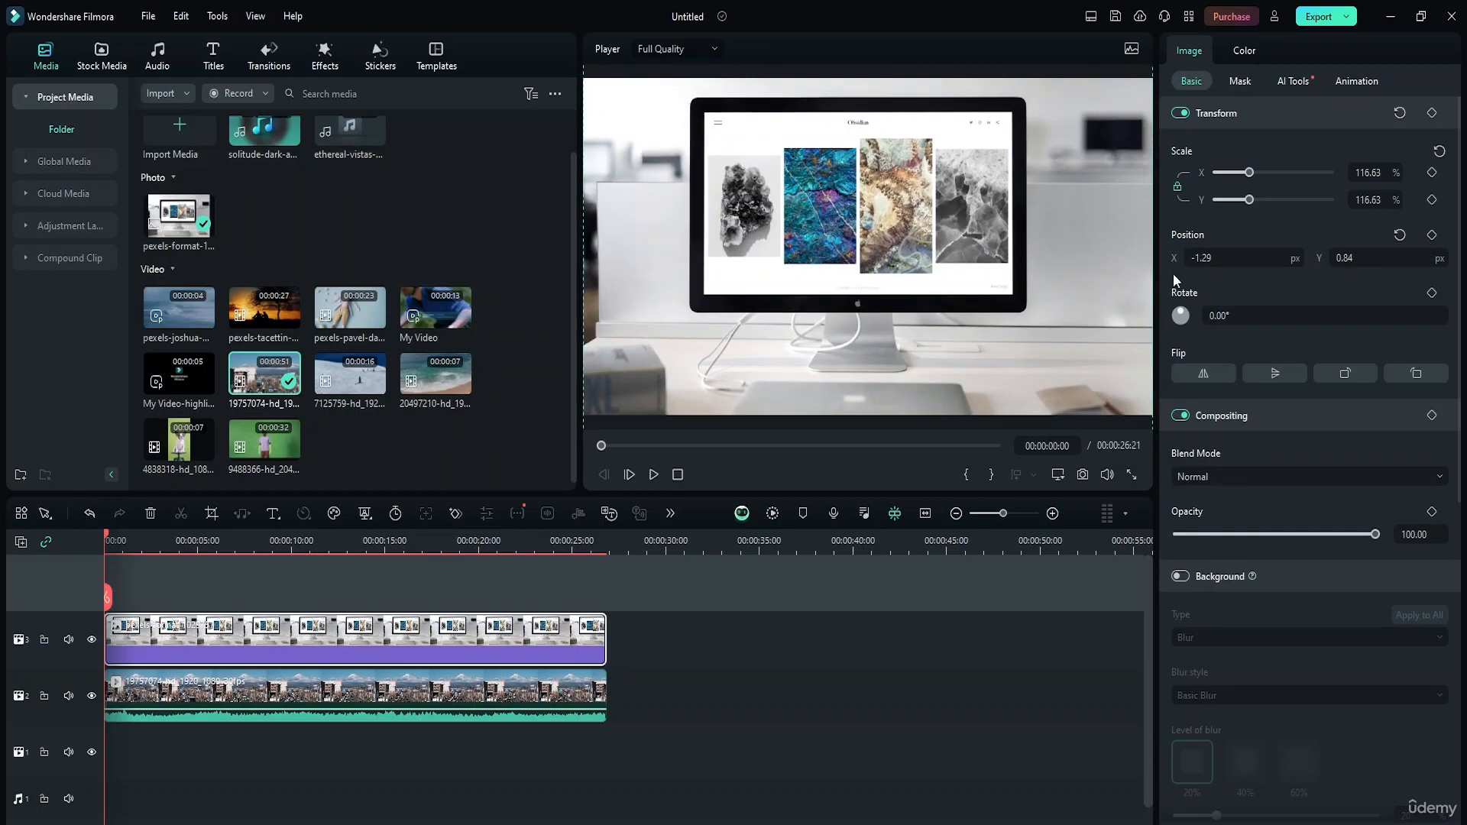
Try an AI mask on the photo with Select Character, and switch it to Select Subject
{"action": "left_click", "coordinate": [1243, 85]}
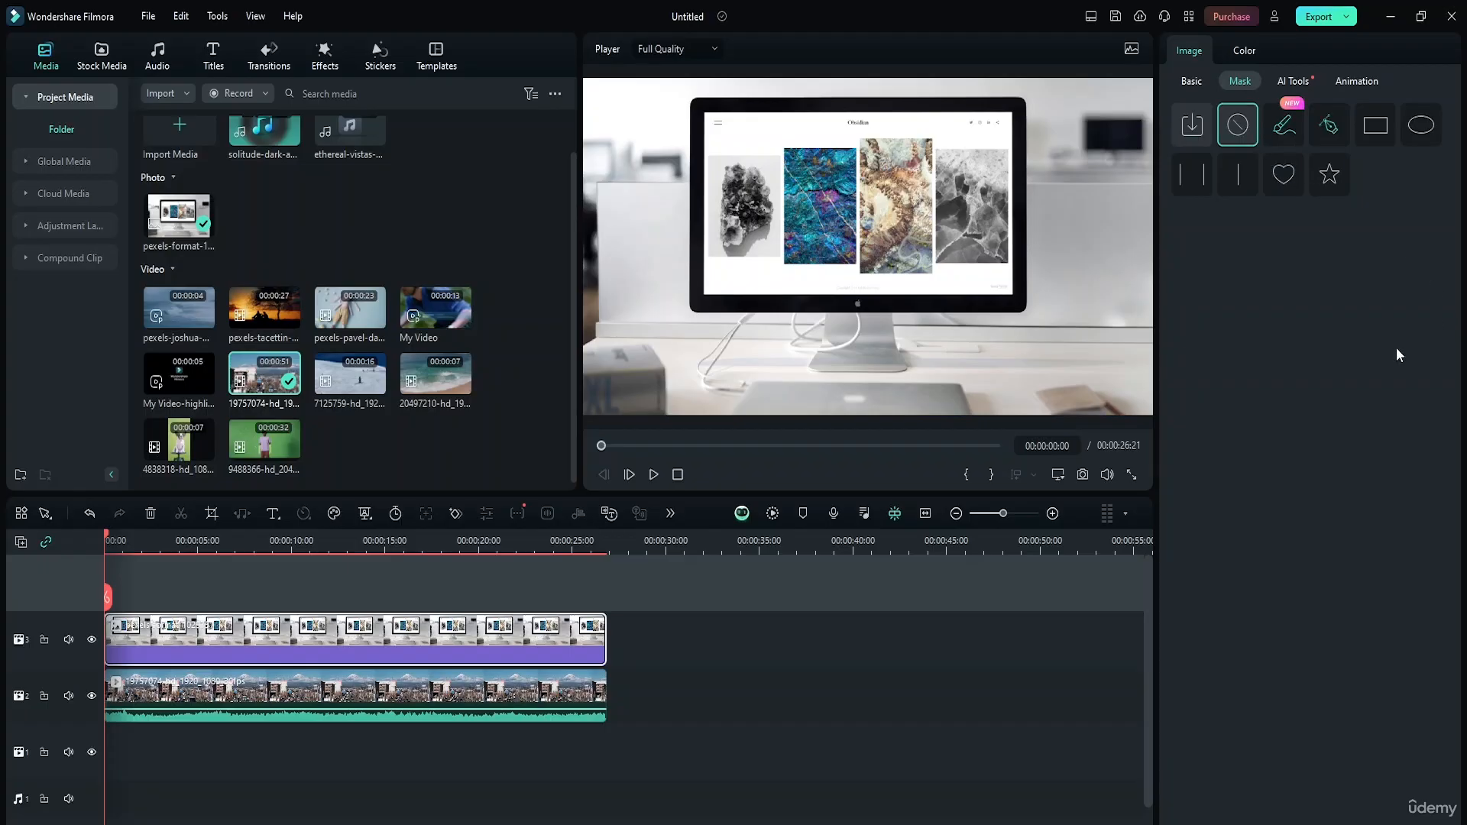
{"action": "left_click", "coordinate": [1294, 131]}
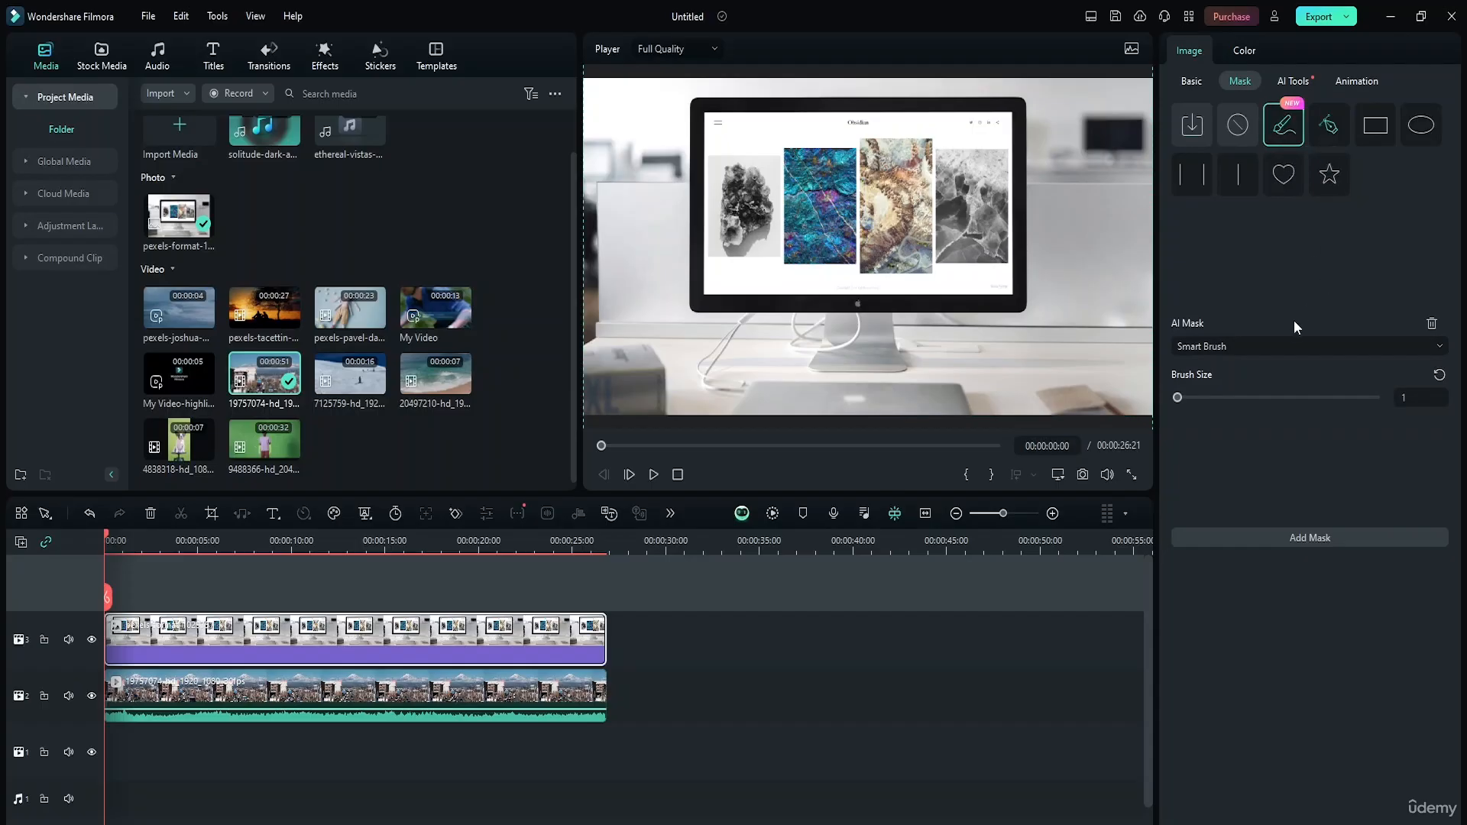
{"action": "left_click", "coordinate": [1247, 348]}
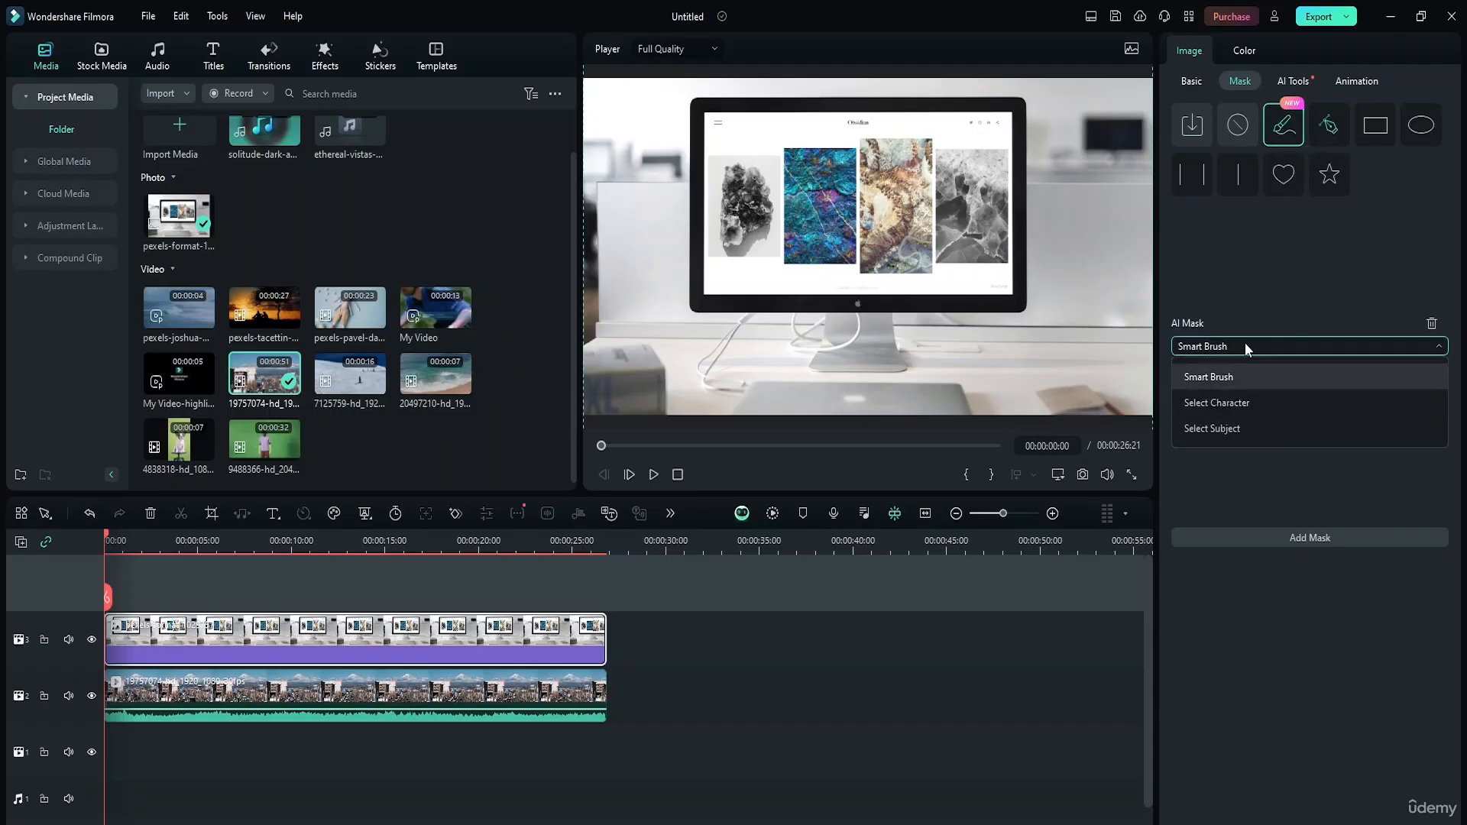
{"action": "left_click", "coordinate": [1248, 407]}
{"action": "left_click", "coordinate": [1271, 356]}
{"action": "left_click", "coordinate": [1241, 426]}
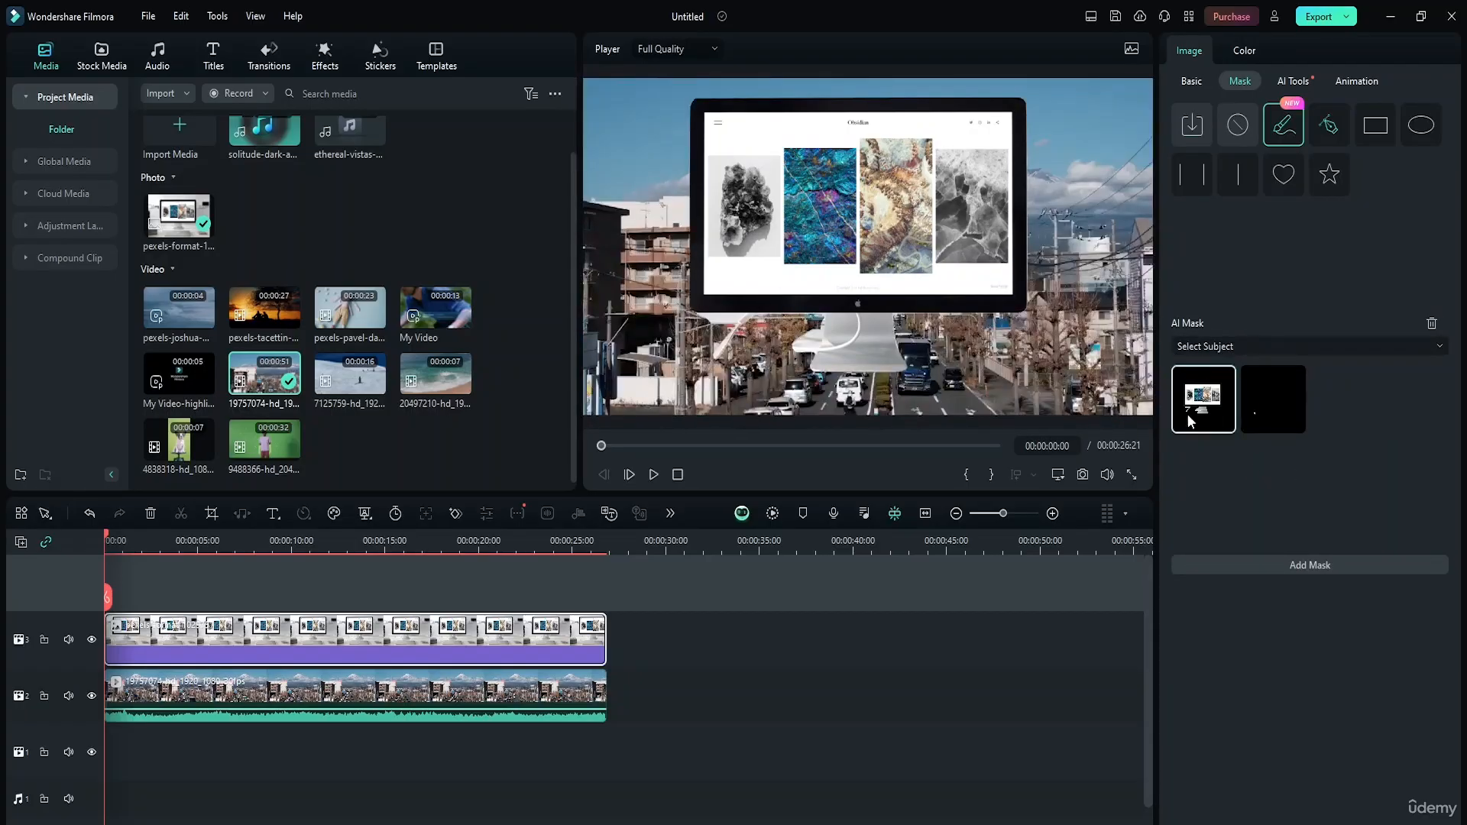
Compare the two detected subject masks in the preview, and switch the AI mask to Select Character
{"action": "left_click", "coordinate": [1271, 425]}
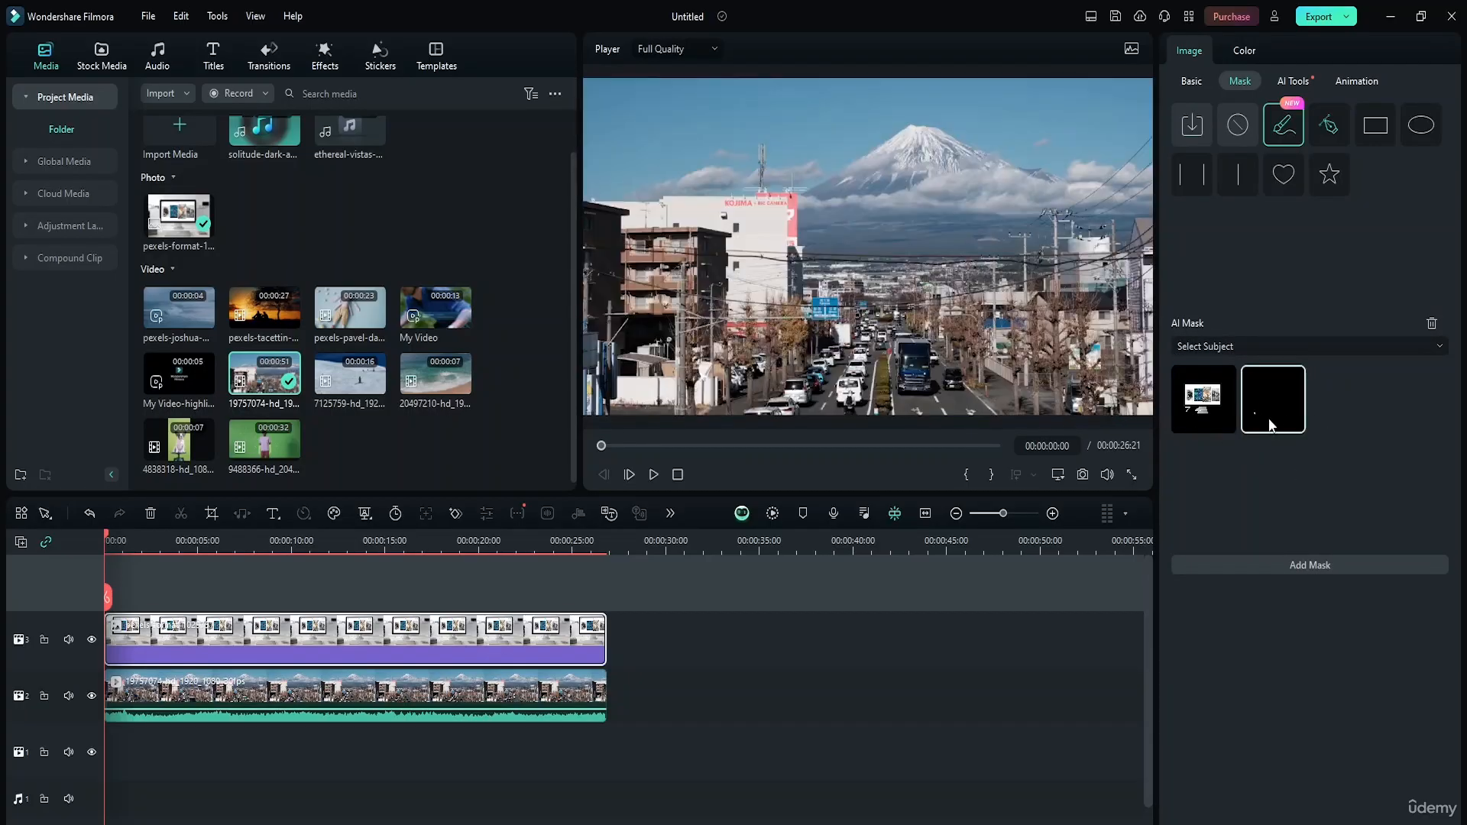
{"action": "left_click", "coordinate": [1223, 411]}
{"action": "left_click", "coordinate": [1267, 399]}
{"action": "left_click", "coordinate": [1222, 411]}
{"action": "left_click", "coordinate": [1262, 403]}
{"action": "left_click", "coordinate": [1262, 342]}
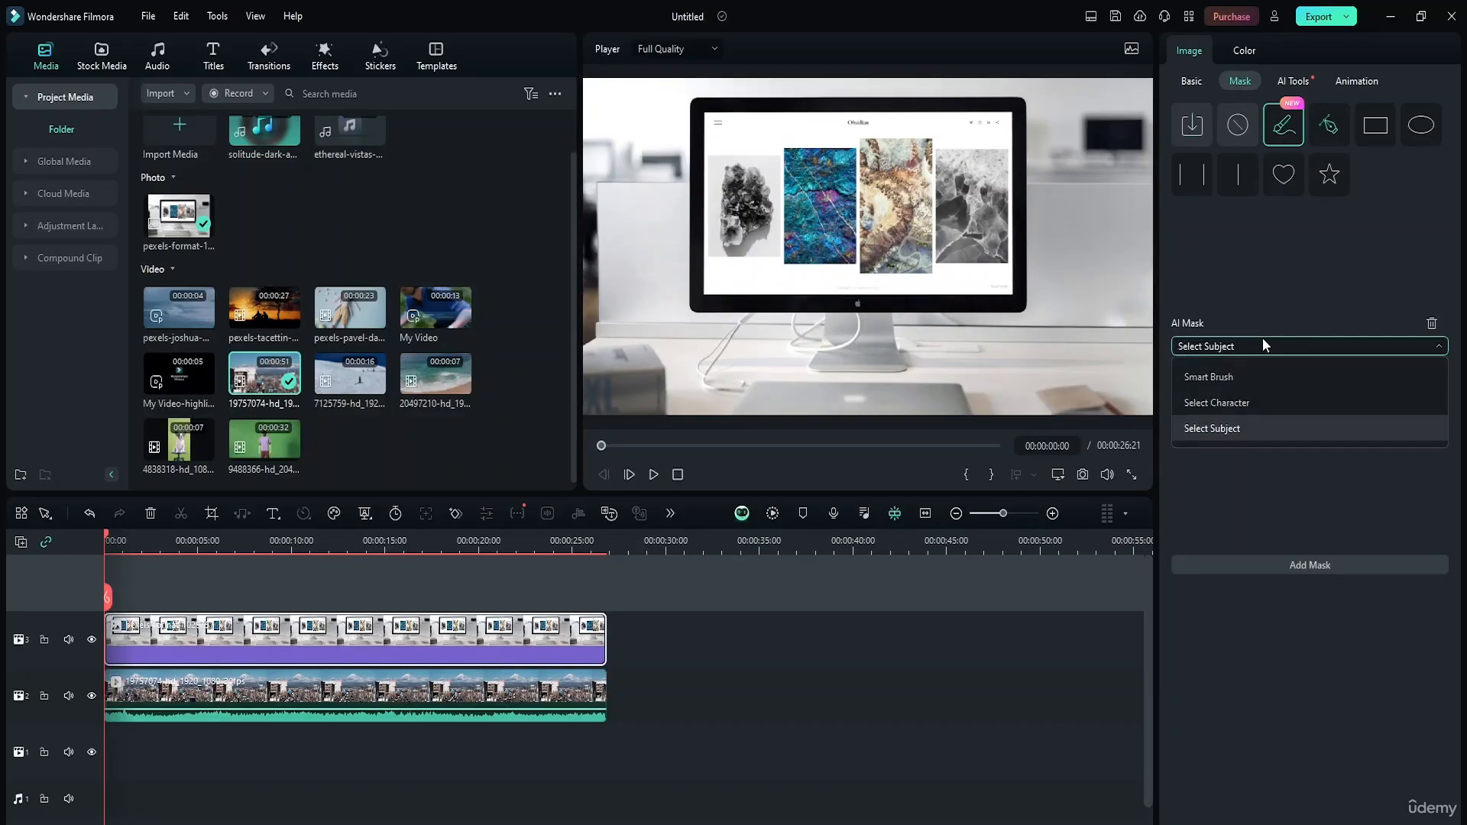
{"action": "left_click", "coordinate": [1264, 403]}
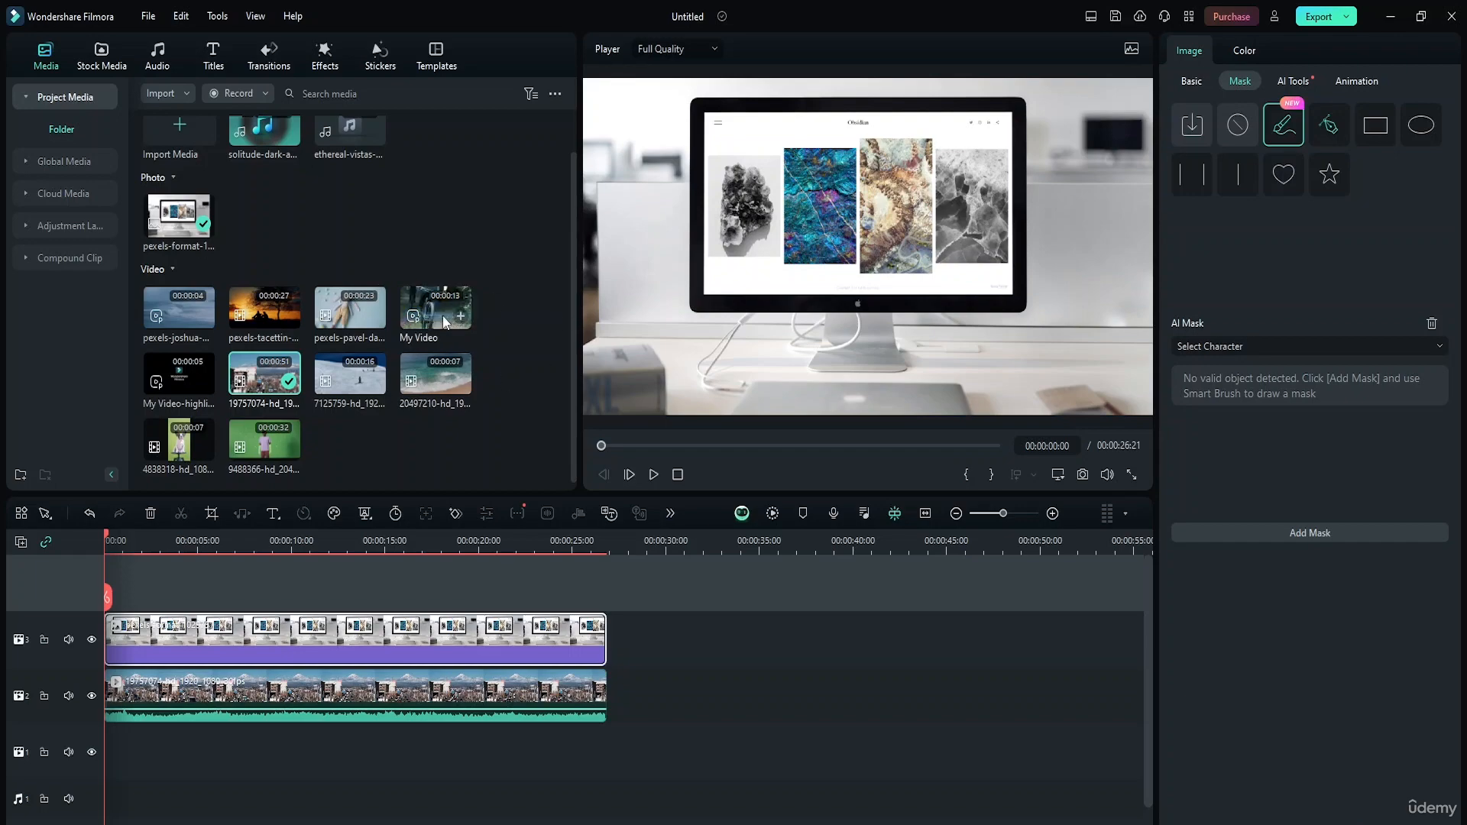
Paint an AI mask over the photo's monitor screen using the Smart Brush at brush size 51
{"action": "left_click", "coordinate": [1332, 349]}
{"action": "left_click", "coordinate": [1304, 377]}
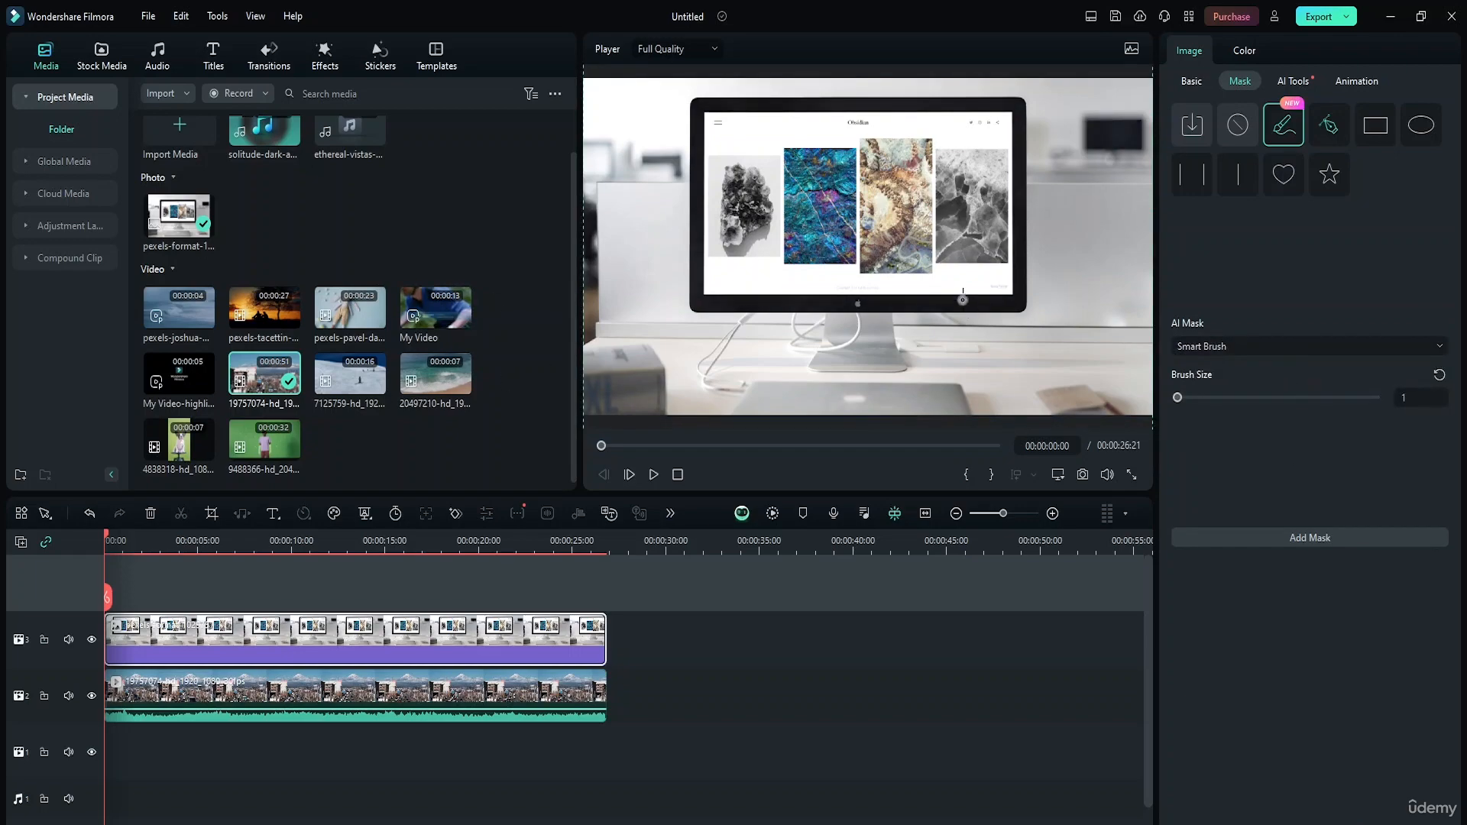
{"action": "left_click_drag", "start_coordinate": [1180, 399], "coordinate": [1211, 397]}
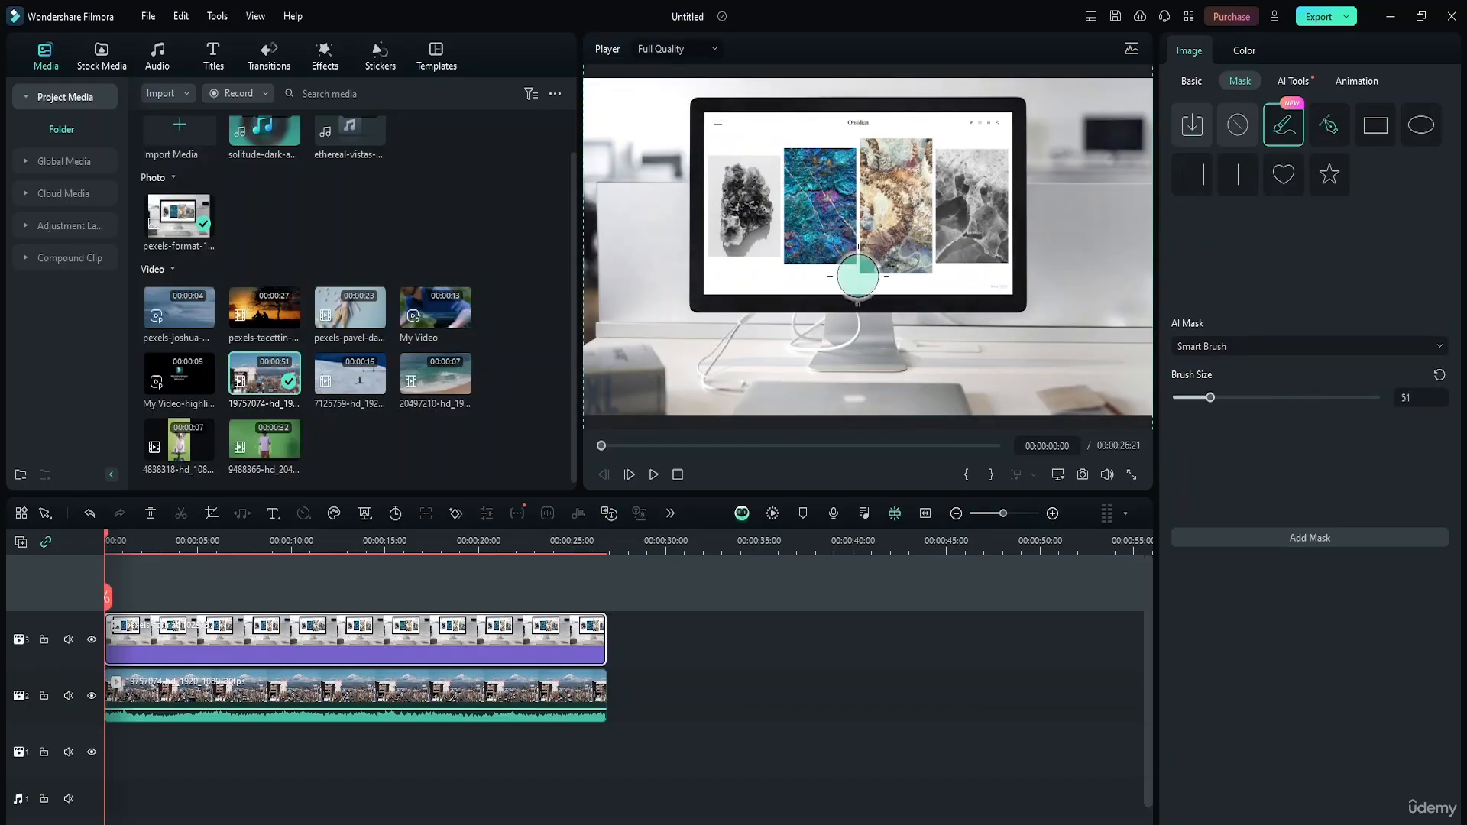
{"action": "mouse_move", "coordinate": [860, 268]}
{"action": "left_mouse_down"}
{"action": "mouse_move", "coordinate": [890, 241]}
{"action": "mouse_move", "coordinate": [883, 207]}
{"action": "mouse_move", "coordinate": [819, 203]}
{"action": "mouse_move", "coordinate": [732, 141]}
{"action": "mouse_move", "coordinate": [1001, 136]}
{"action": "mouse_move", "coordinate": [1010, 273]}
{"action": "mouse_move", "coordinate": [992, 289]}
{"action": "mouse_move", "coordinate": [721, 286]}
{"action": "mouse_move", "coordinate": [715, 154]}
{"action": "mouse_move", "coordinate": [741, 127]}
{"action": "mouse_move", "coordinate": [749, 214]}
{"action": "mouse_move", "coordinate": [796, 243]}
{"action": "mouse_move", "coordinate": [959, 260]}
{"action": "mouse_move", "coordinate": [975, 240]}
{"action": "mouse_move", "coordinate": [841, 164]}
{"action": "mouse_move", "coordinate": [806, 171]}
{"action": "mouse_move", "coordinate": [791, 227]}
{"action": "mouse_move", "coordinate": [958, 258]}
{"action": "left_mouse_up"}
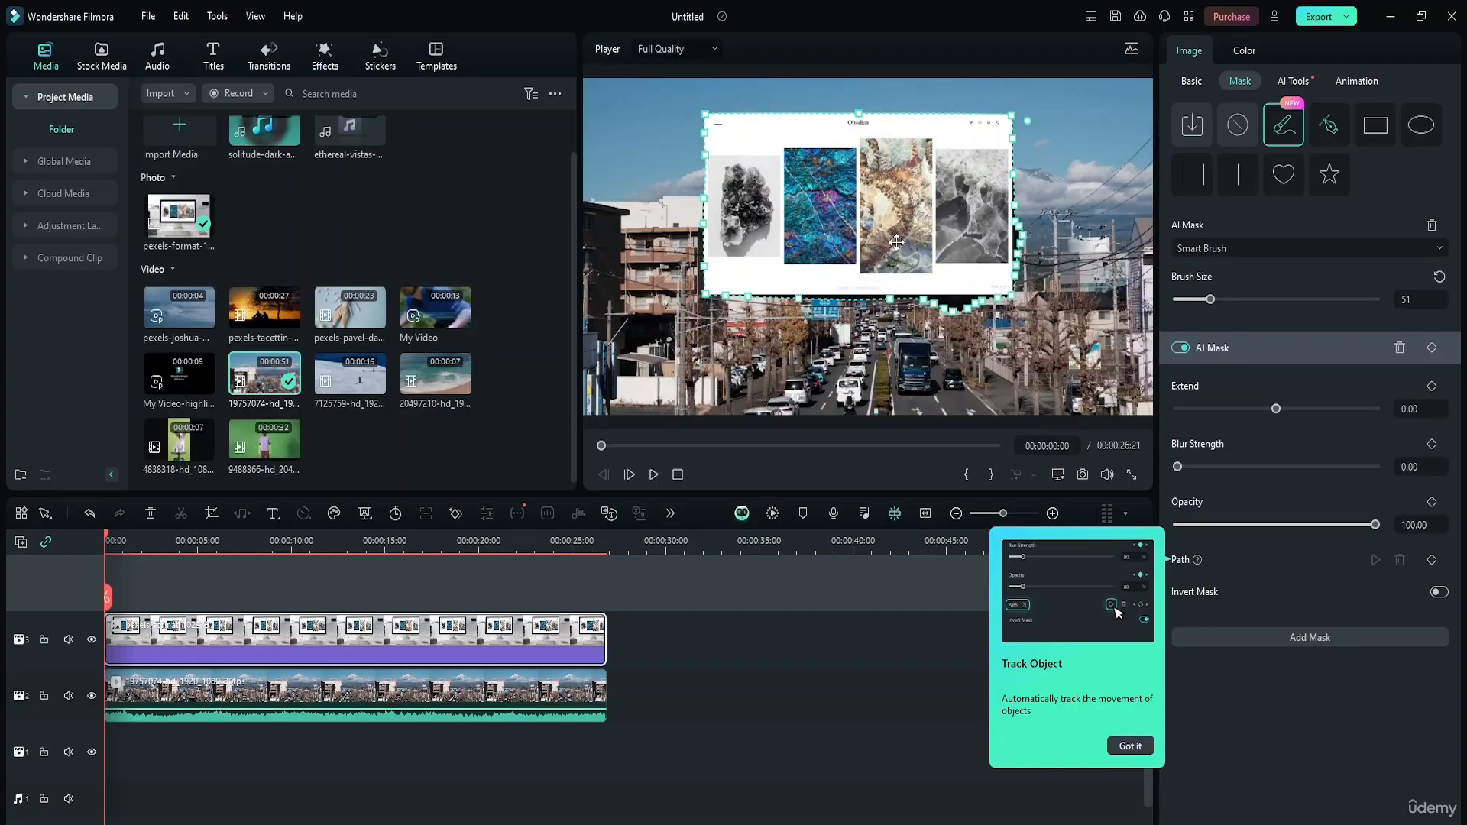
Try moving the masked photo below the traffic video and inverting its AI mask, undoing each change
{"action": "left_click_drag", "start_coordinate": [287, 710], "coordinate": [285, 749]}
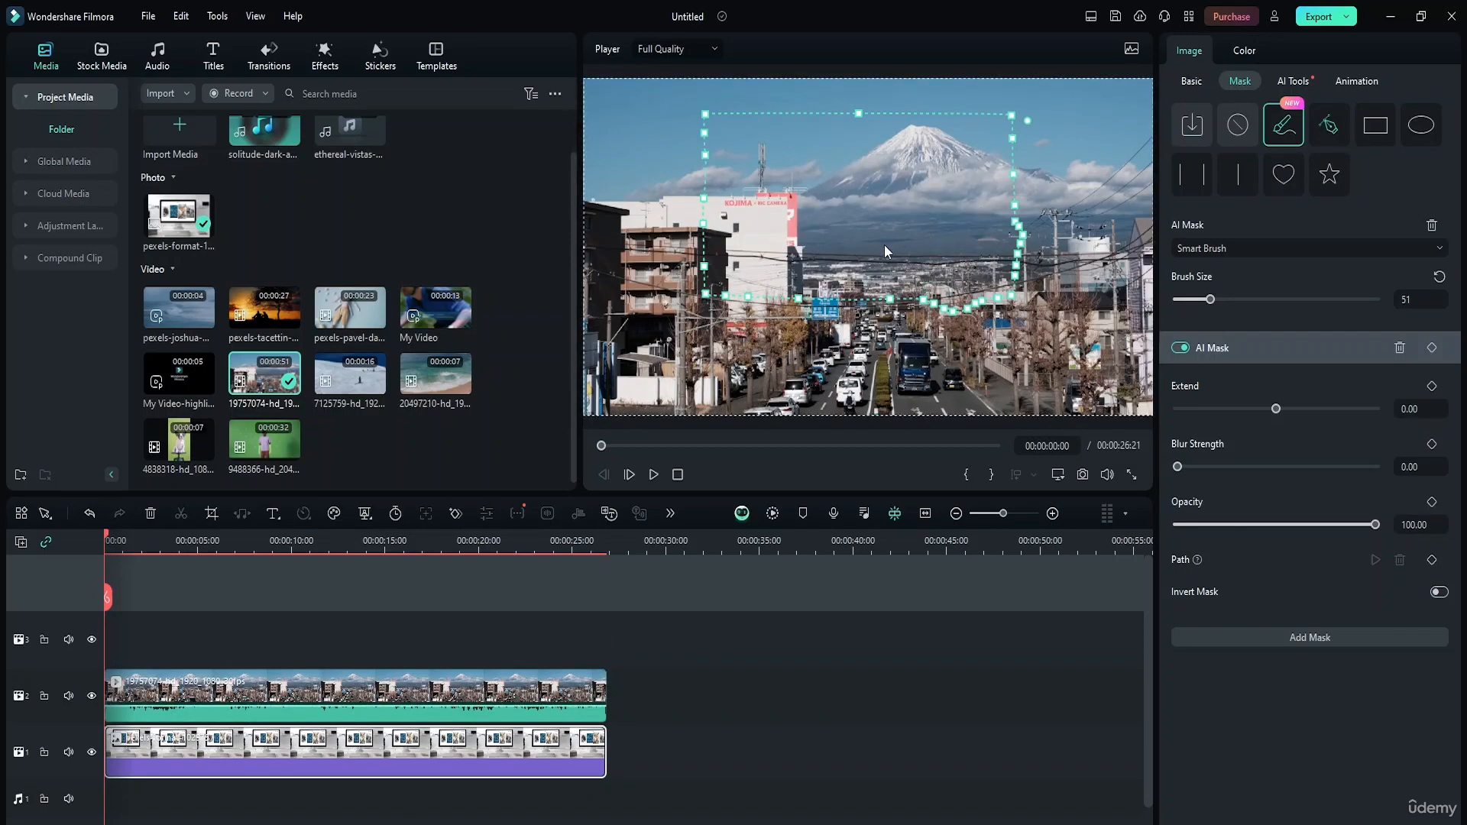
{"action": "key", "text": "ctrl+z"}
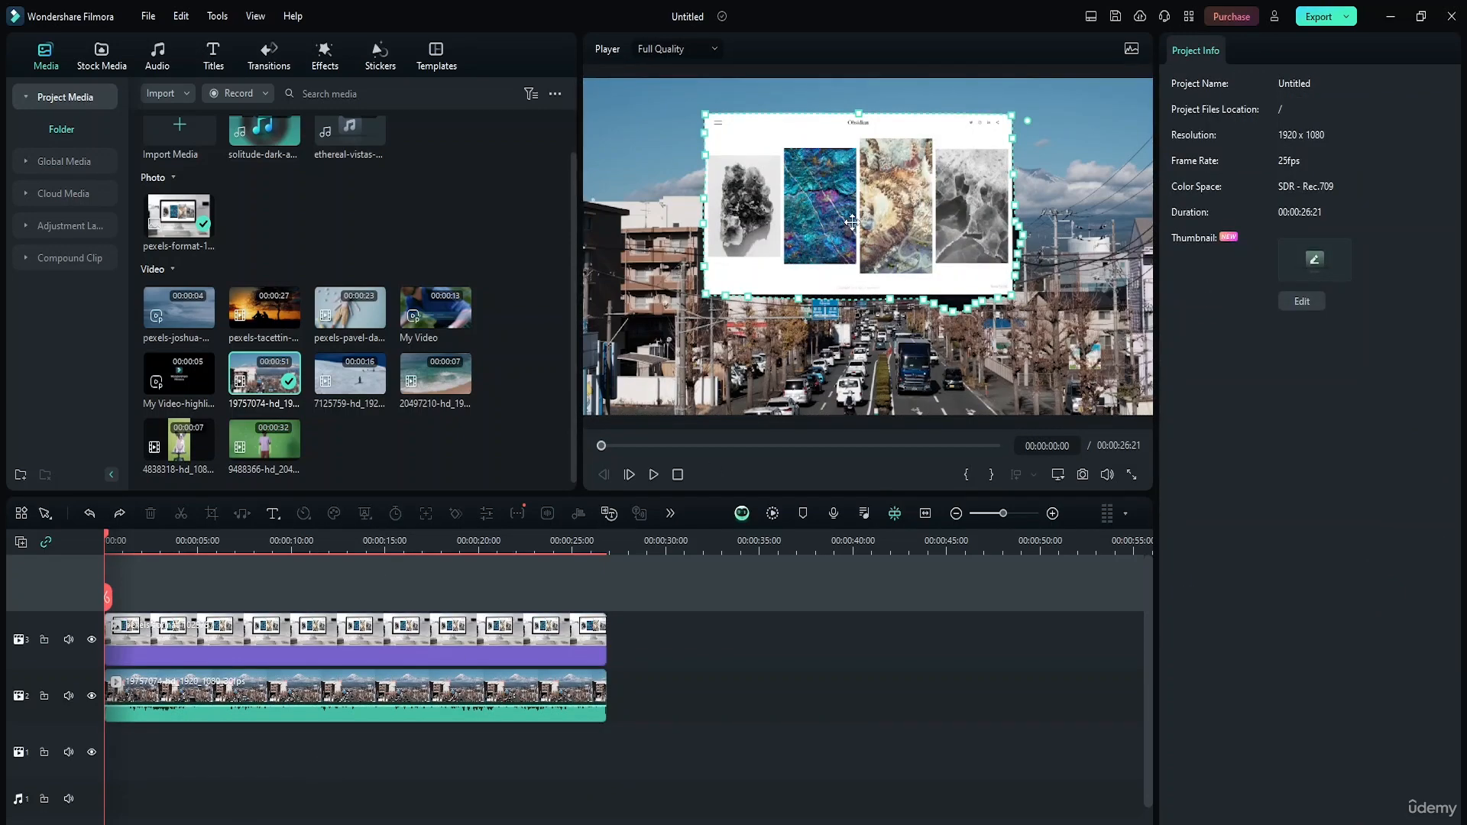
{"action": "left_click", "coordinate": [456, 644]}
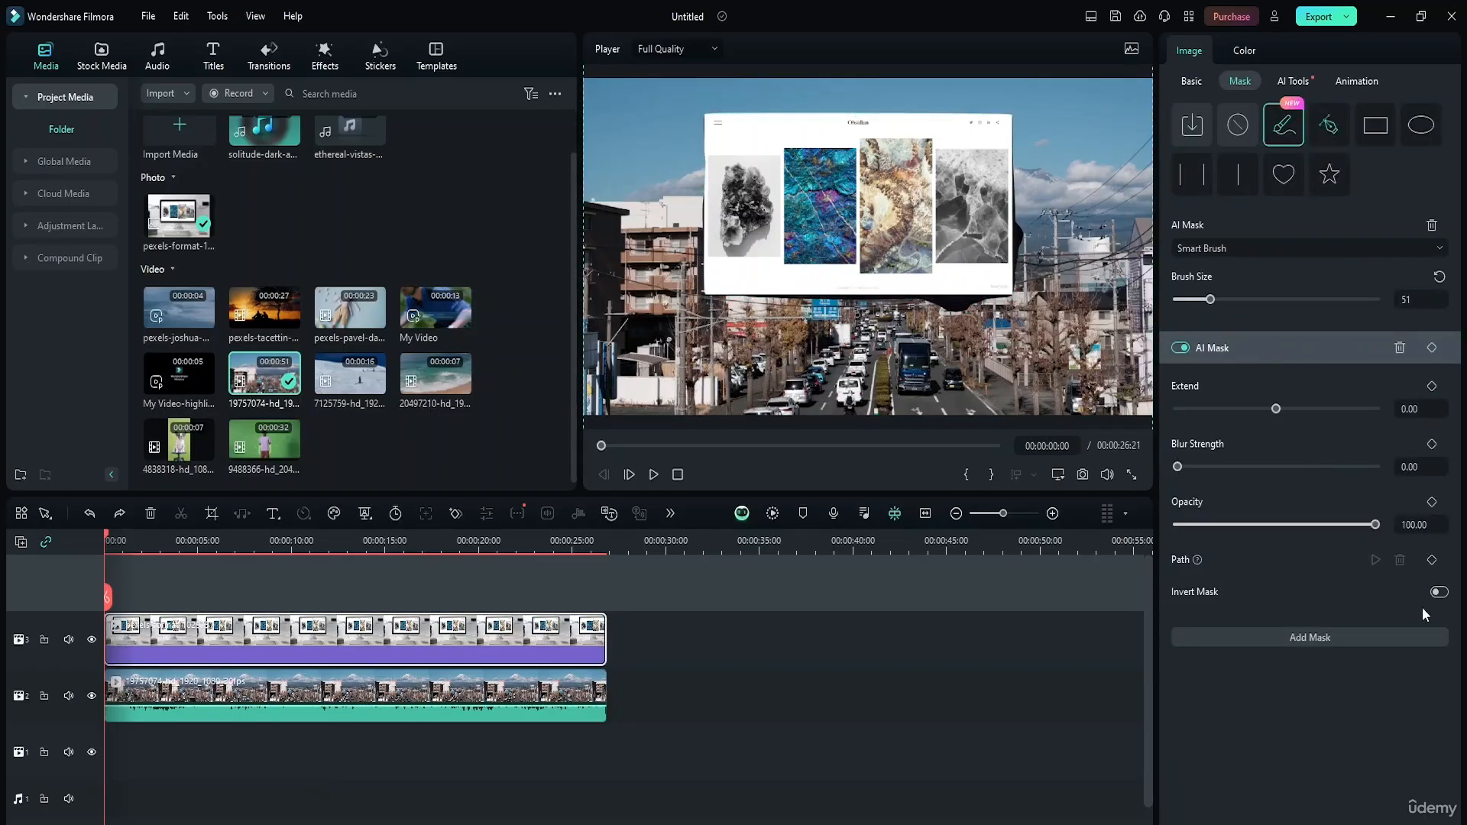
{"action": "left_click", "coordinate": [1440, 593]}
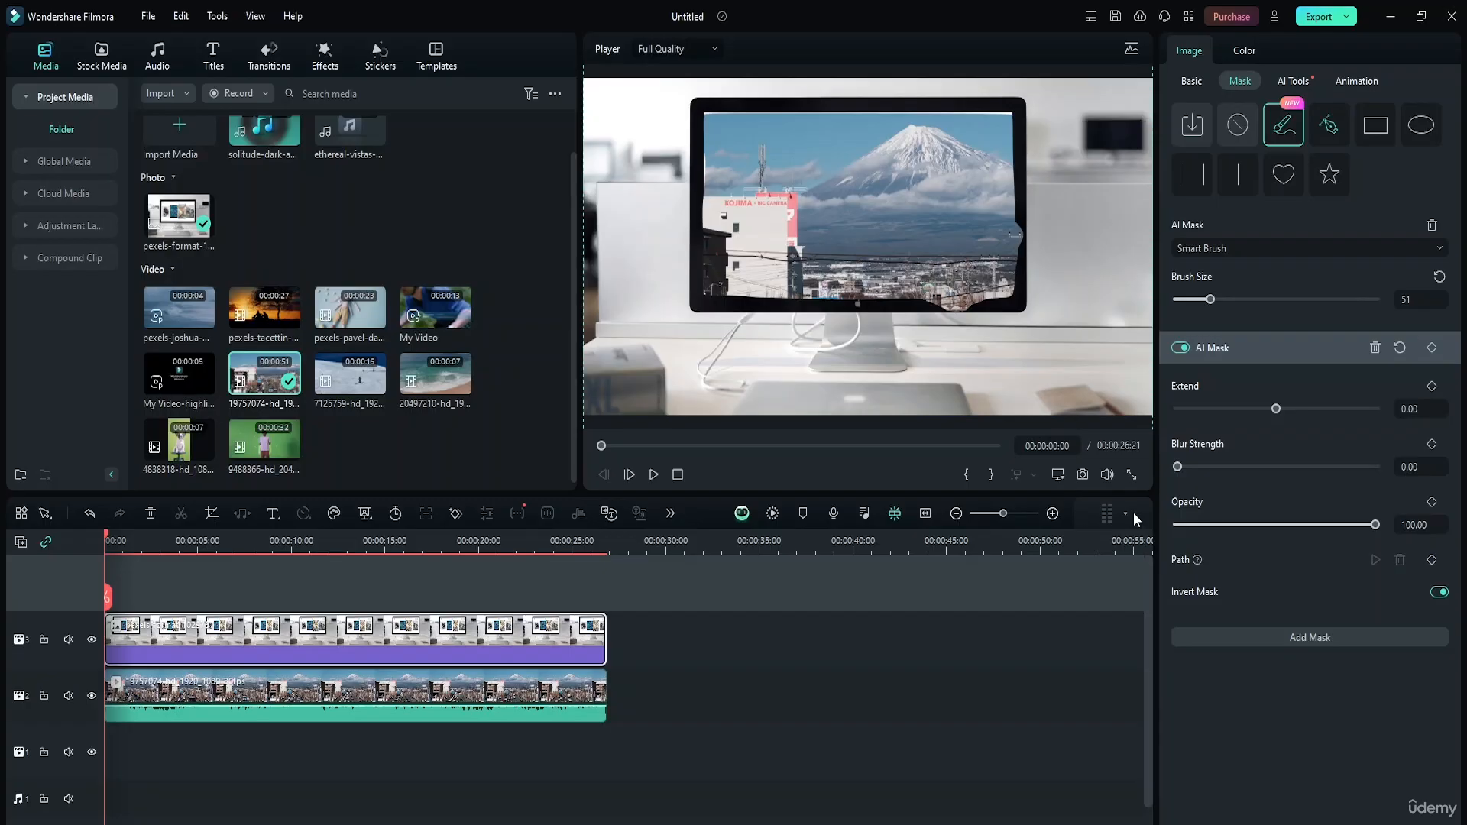
{"action": "key", "text": "ctrl+z"}
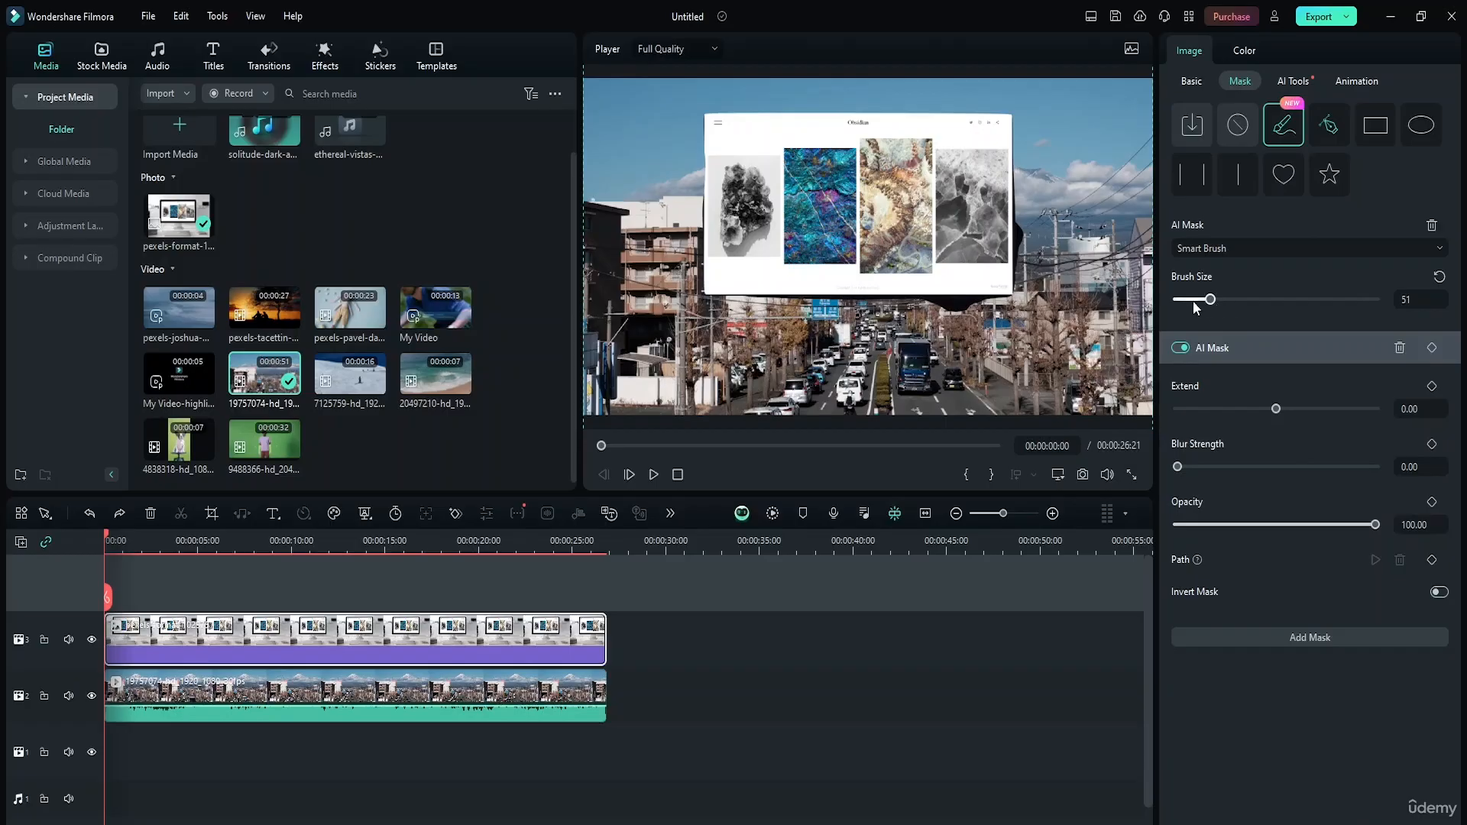
Toggle the AI mask off and on, set its Extend to -18, and adjust its blur strength and opacity
{"action": "left_click", "coordinate": [1181, 349]}
{"action": "left_click", "coordinate": [1180, 349]}
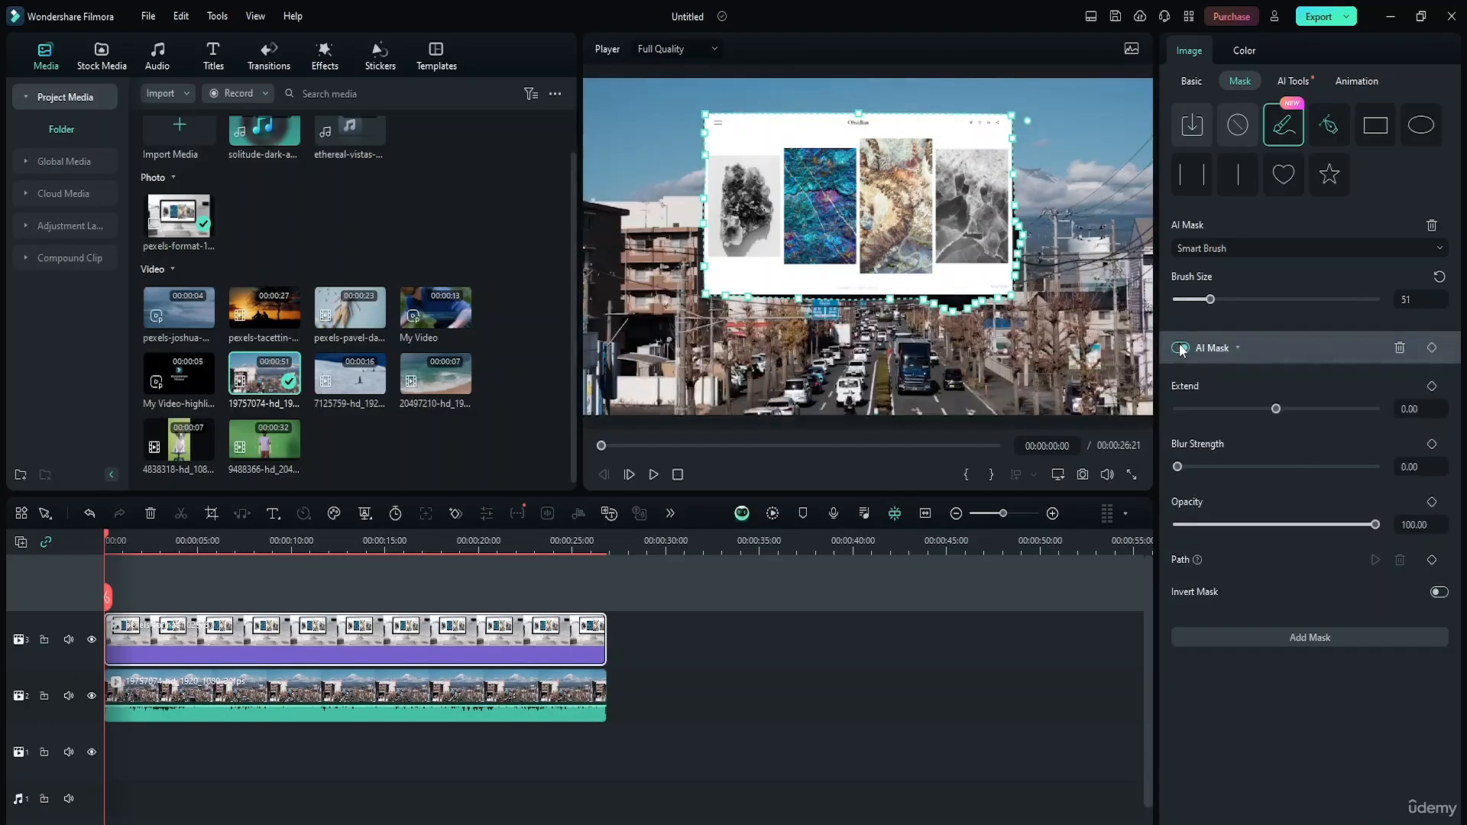
{"action": "mouse_move", "coordinate": [1266, 408]}
{"action": "left_mouse_down"}
{"action": "mouse_move", "coordinate": [1236, 411]}
{"action": "mouse_move", "coordinate": [1268, 416]}
{"action": "left_mouse_up"}
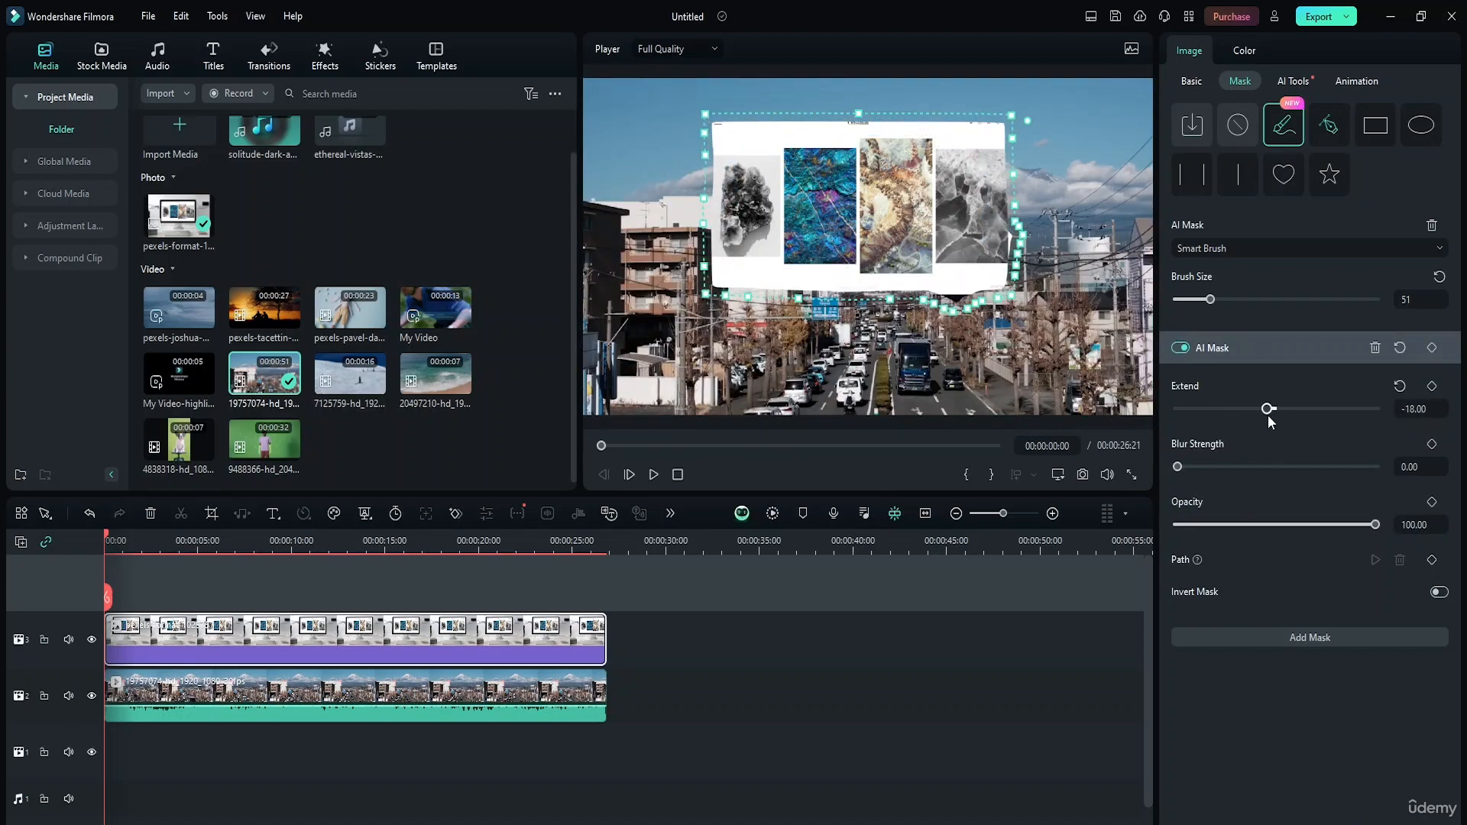
{"action": "mouse_move", "coordinate": [1178, 467]}
{"action": "left_mouse_down"}
{"action": "mouse_move", "coordinate": [1241, 473]}
{"action": "mouse_move", "coordinate": [1202, 469]}
{"action": "left_mouse_up"}
{"action": "mouse_move", "coordinate": [1375, 525]}
{"action": "left_mouse_down"}
{"action": "mouse_move", "coordinate": [1263, 528]}
{"action": "mouse_move", "coordinate": [1429, 504]}
{"action": "mouse_move", "coordinate": [1358, 528]}
{"action": "mouse_move", "coordinate": [1382, 529]}
{"action": "left_mouse_up"}
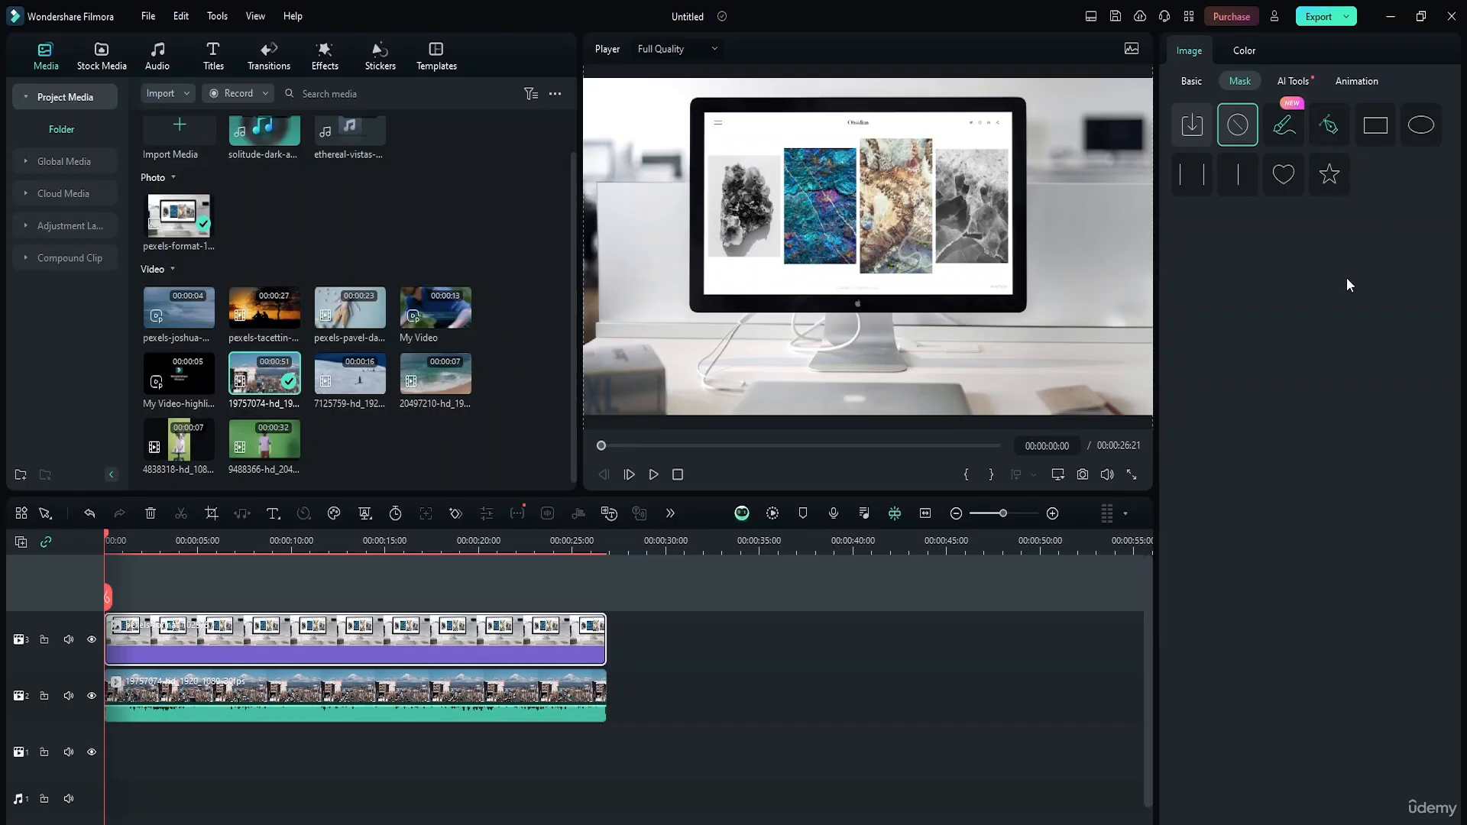
Draw a closed four-corner Draw Mask path around the photo's monitor screen
{"action": "left_click", "coordinate": [1324, 131]}
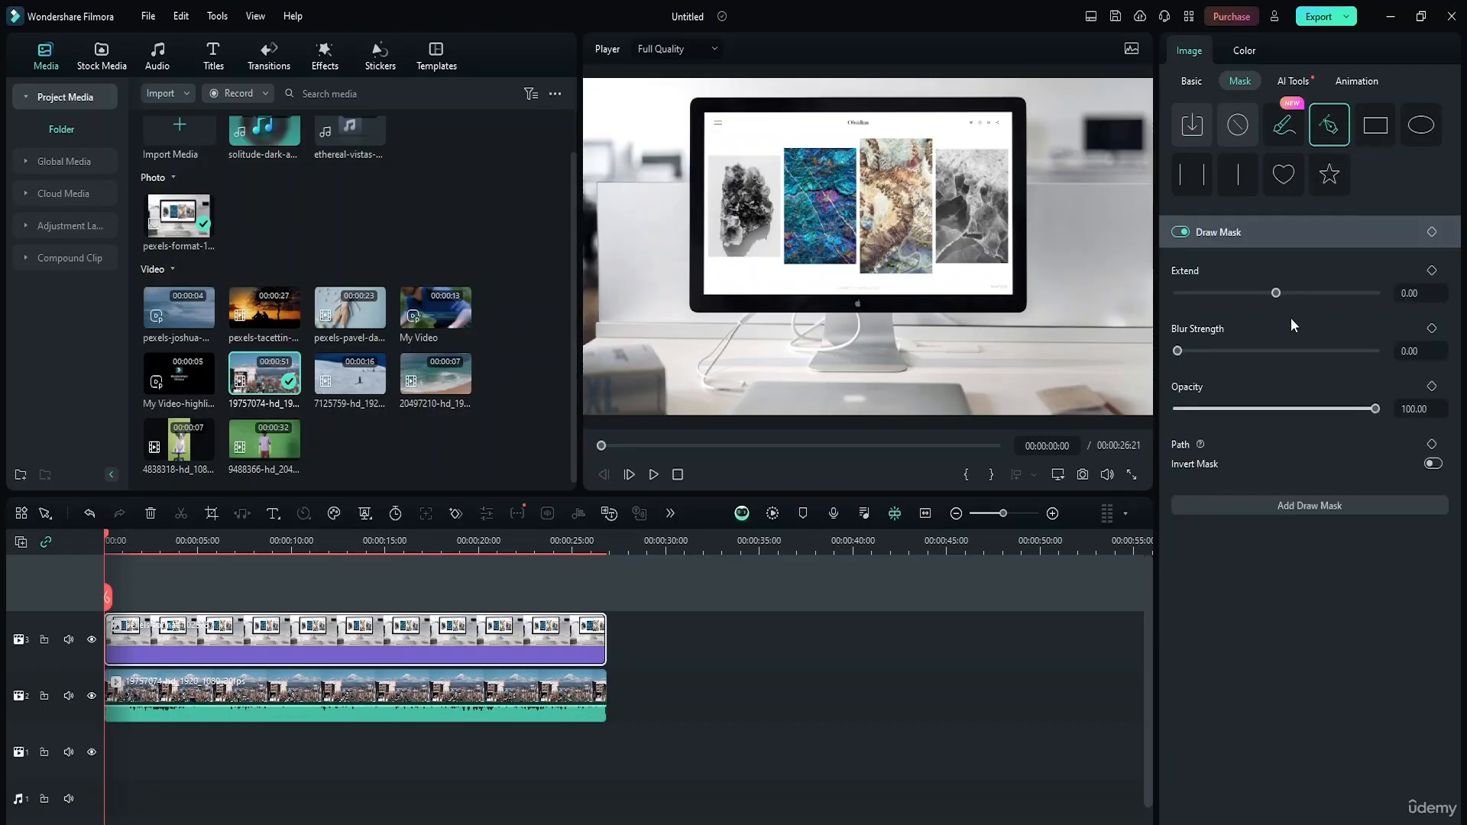
{"action": "left_click", "coordinate": [705, 113]}
{"action": "left_click", "coordinate": [1003, 277]}
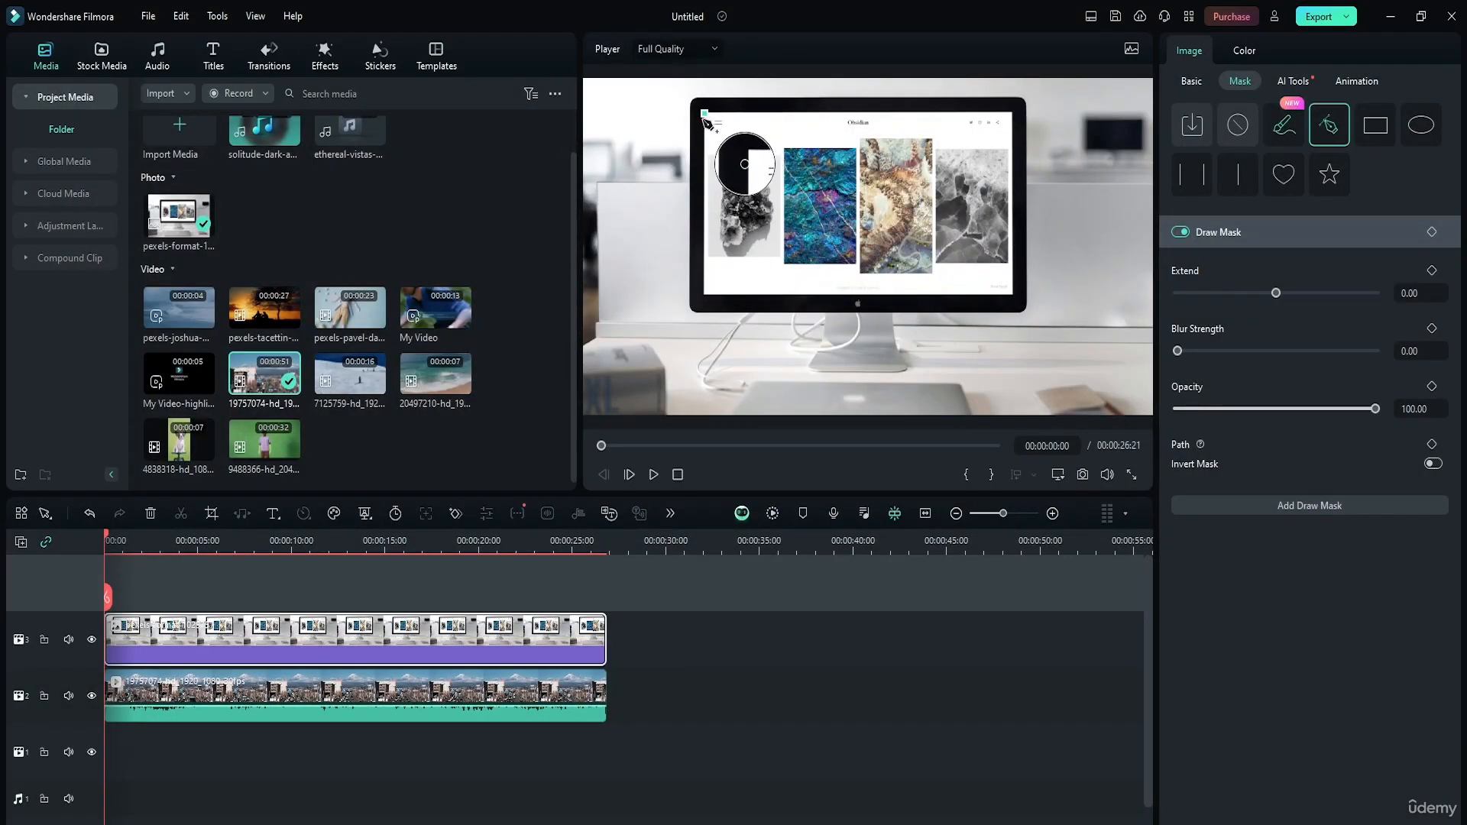
{"action": "left_click", "coordinate": [703, 295]}
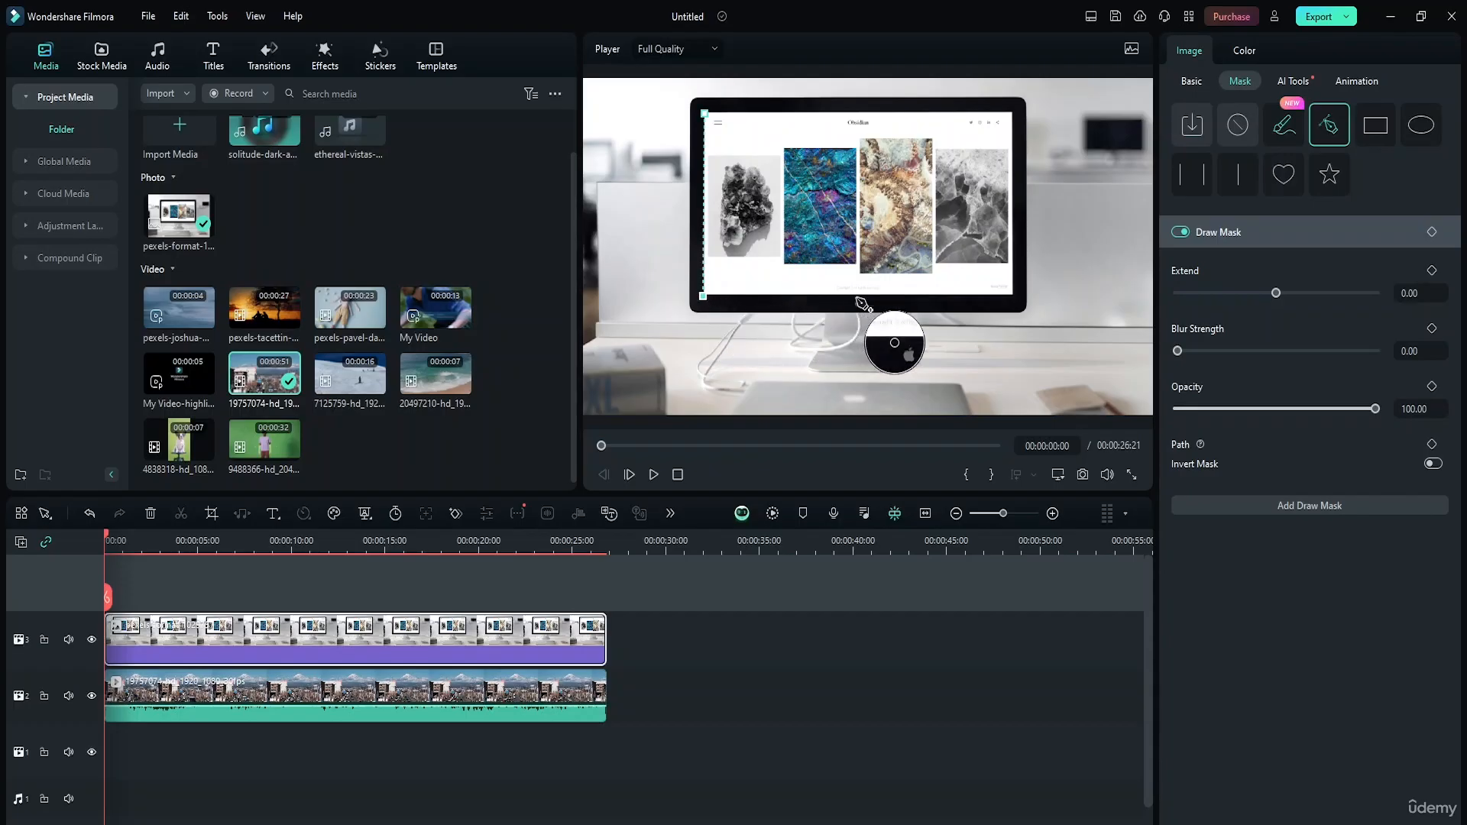
{"action": "left_click", "coordinate": [1013, 297]}
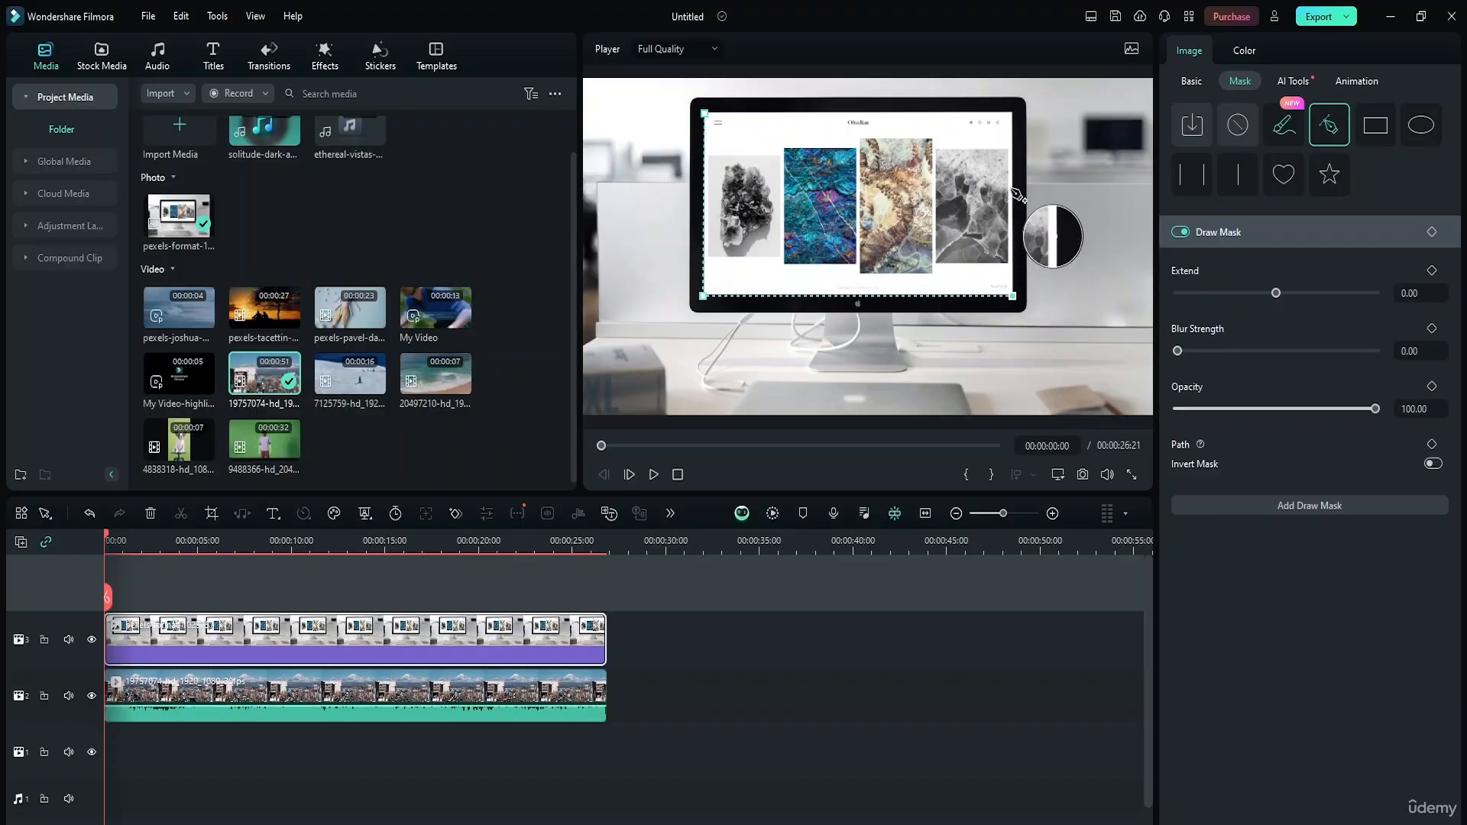
{"action": "left_click", "coordinate": [1011, 114]}
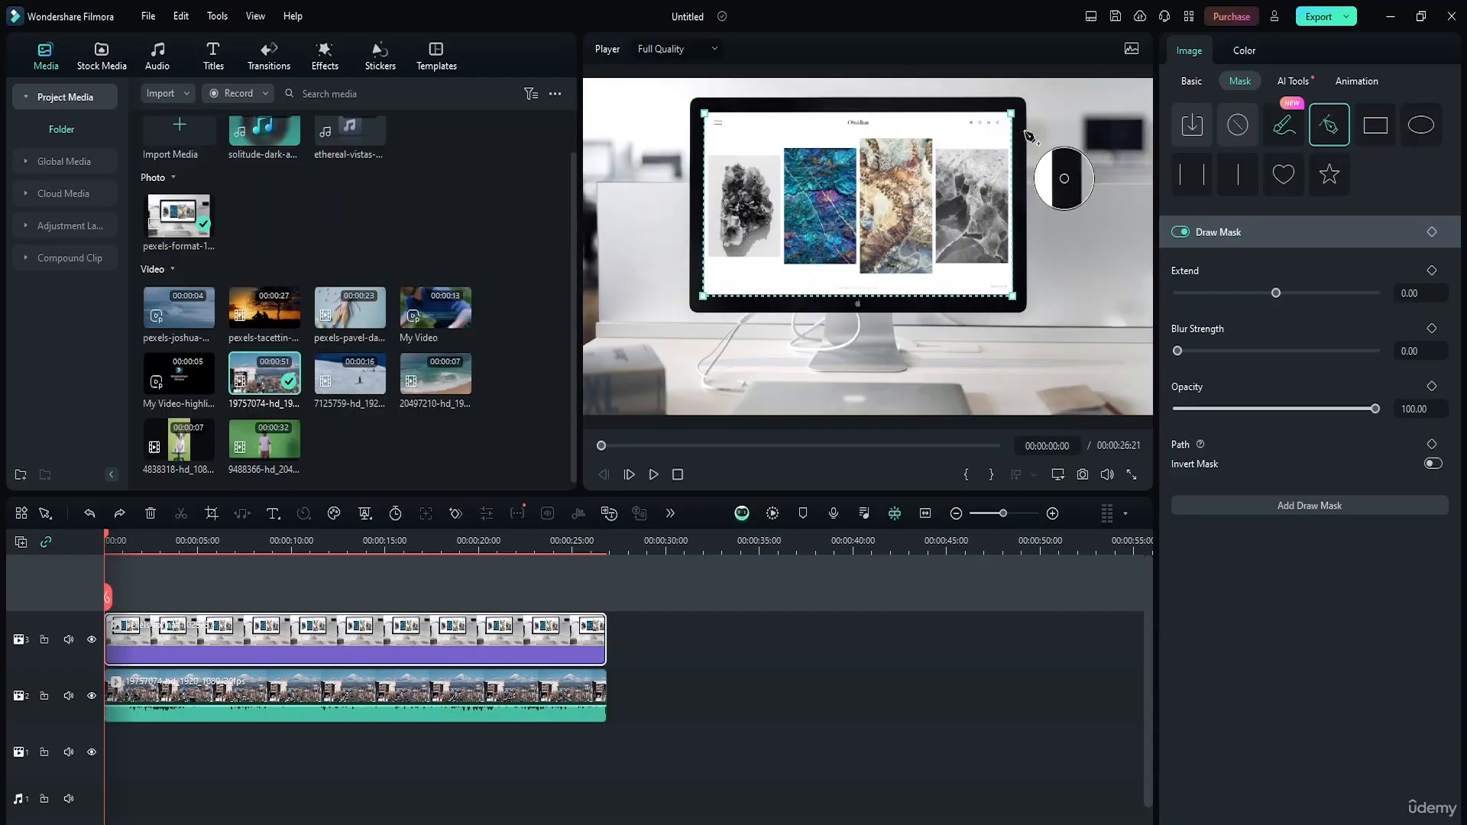
{"action": "mouse_move", "coordinate": [1011, 113]}
{"action": "left_mouse_down"}
{"action": "mouse_move", "coordinate": [1028, 112]}
{"action": "mouse_move", "coordinate": [1005, 110]}
{"action": "mouse_move", "coordinate": [1015, 137]}
{"action": "mouse_move", "coordinate": [1014, 114]}
{"action": "left_mouse_up"}
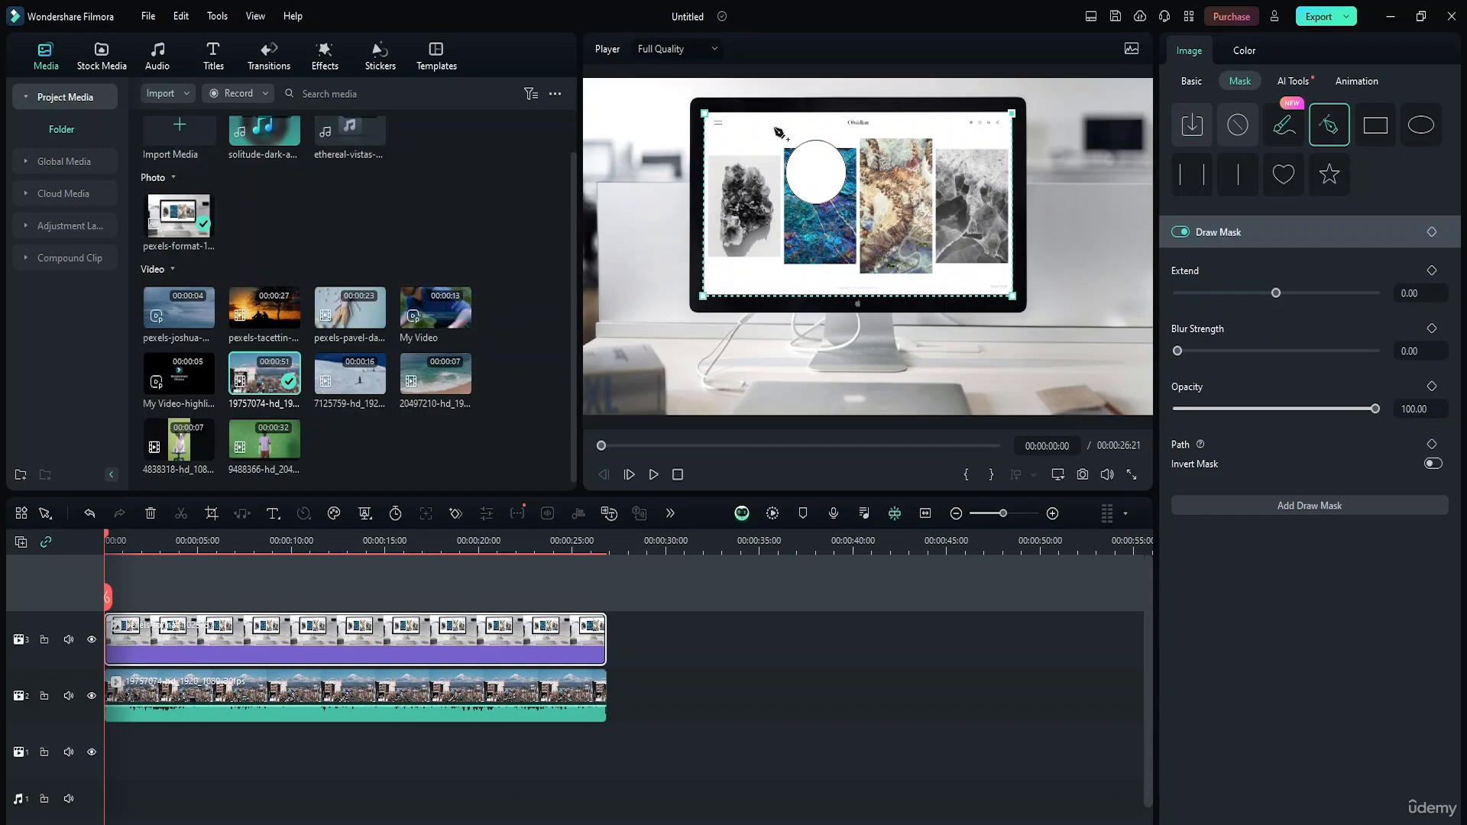
{"action": "left_click", "coordinate": [705, 114]}
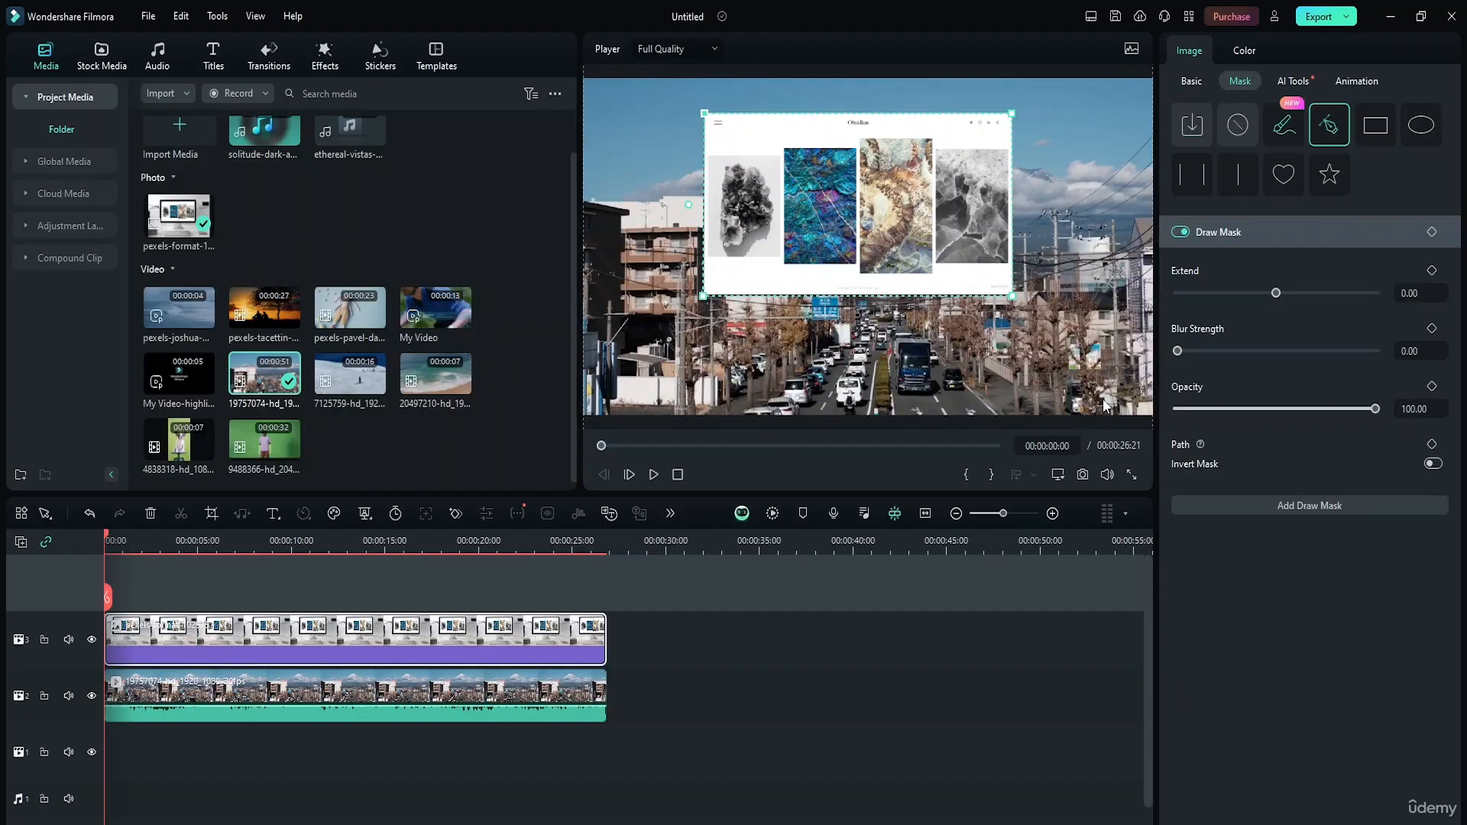
Invert the draw mask, set its blur strength to 14.67 and Extend to -11.58, and compare it with the inversion off
{"action": "left_click", "coordinate": [1433, 463]}
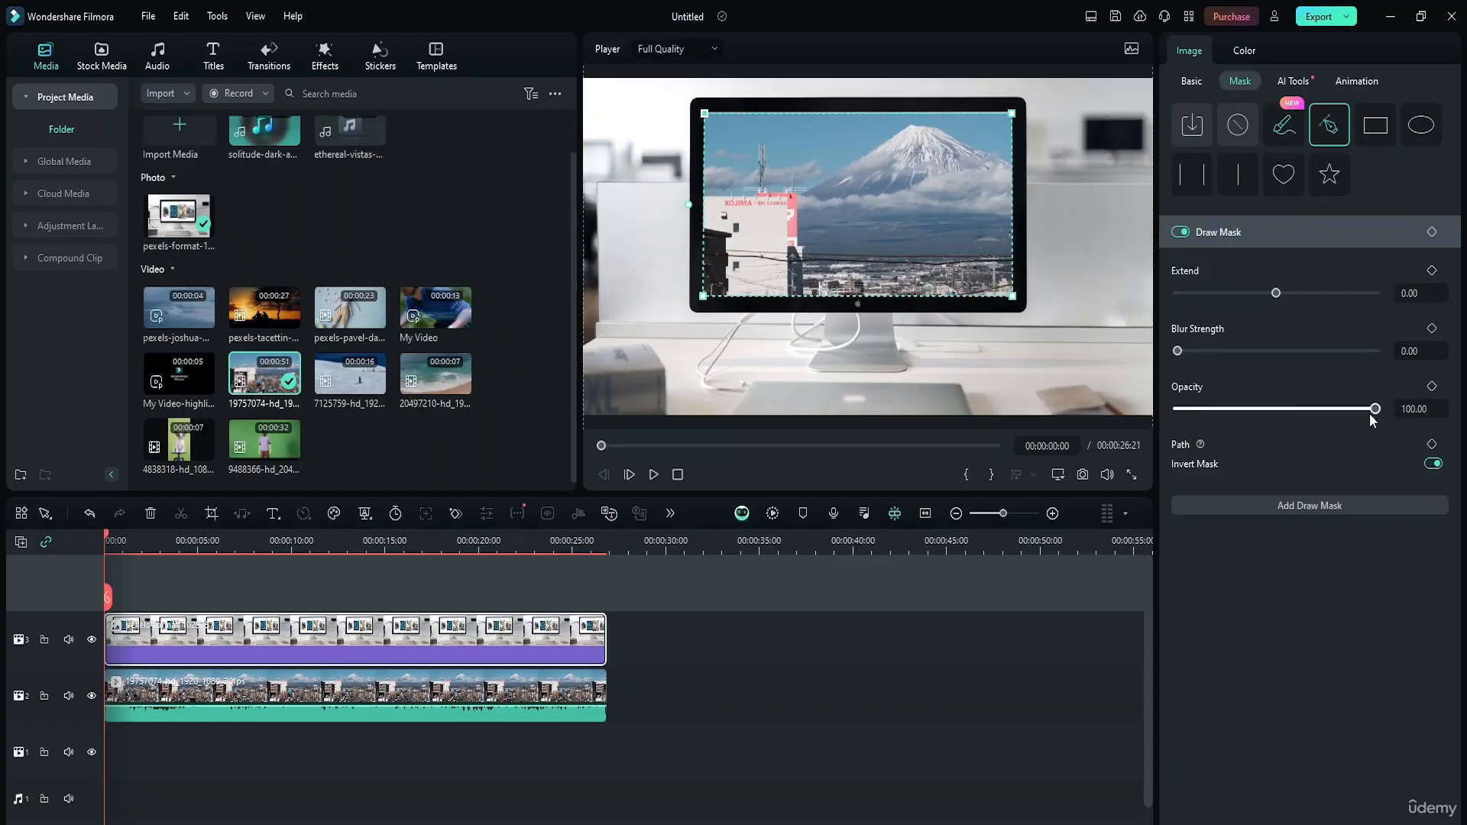
{"action": "left_click_drag", "start_coordinate": [1369, 413], "coordinate": [1422, 407]}
{"action": "left_click_drag", "start_coordinate": [1185, 351], "coordinate": [1213, 350]}
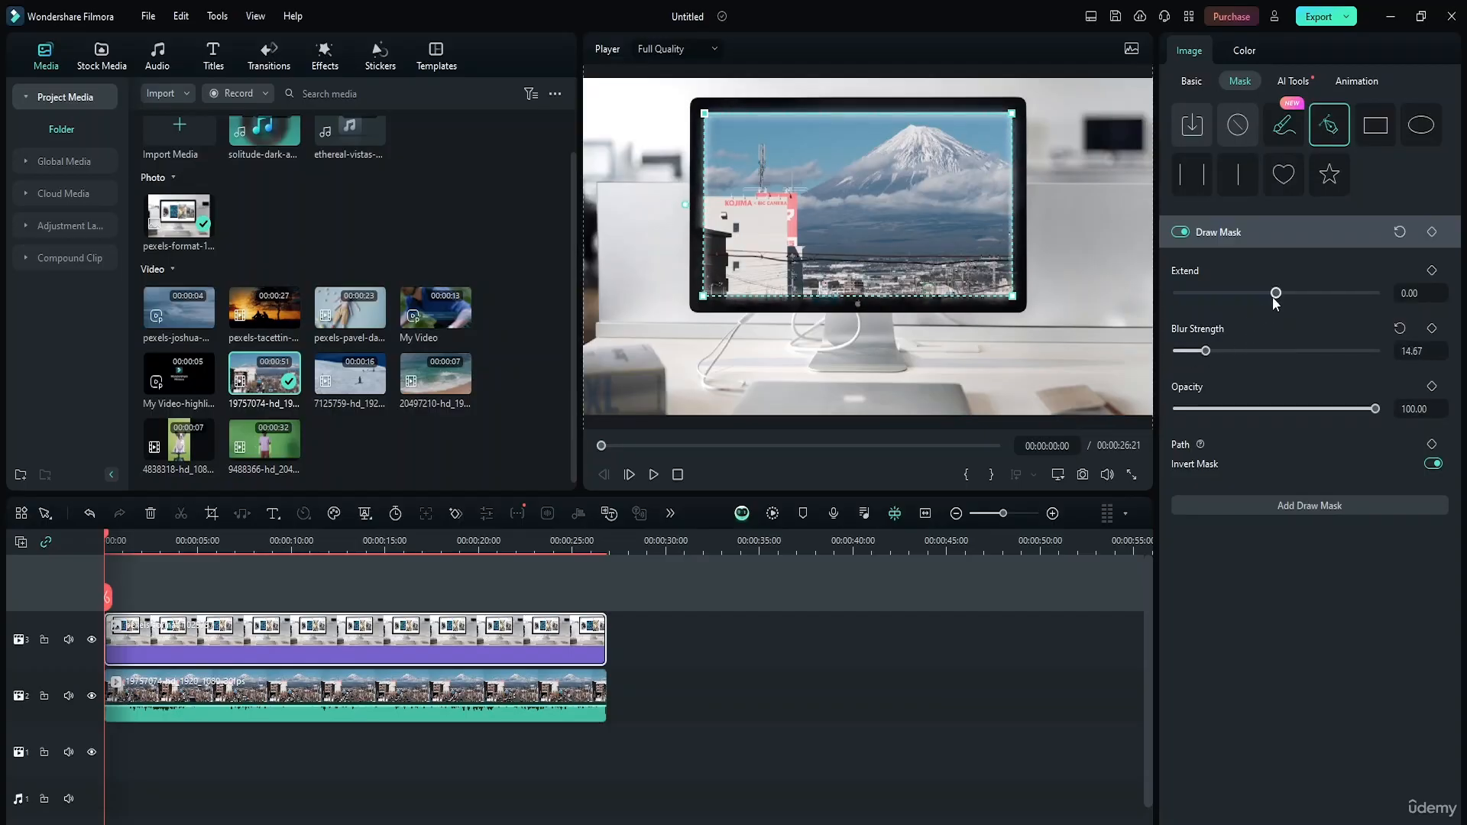
{"action": "left_click_drag", "start_coordinate": [1275, 295], "coordinate": [1271, 329]}
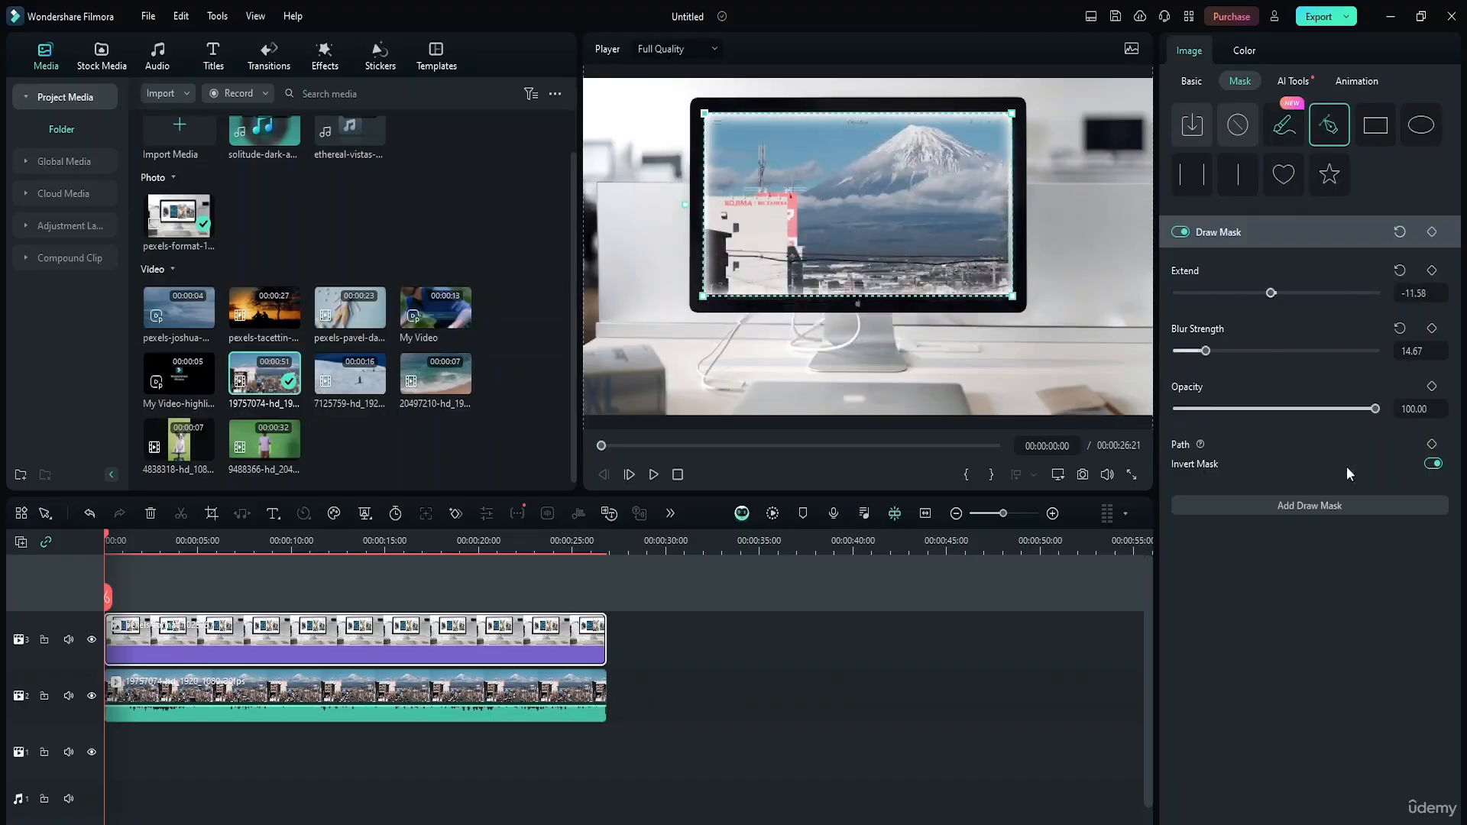
{"action": "left_click", "coordinate": [1433, 463]}
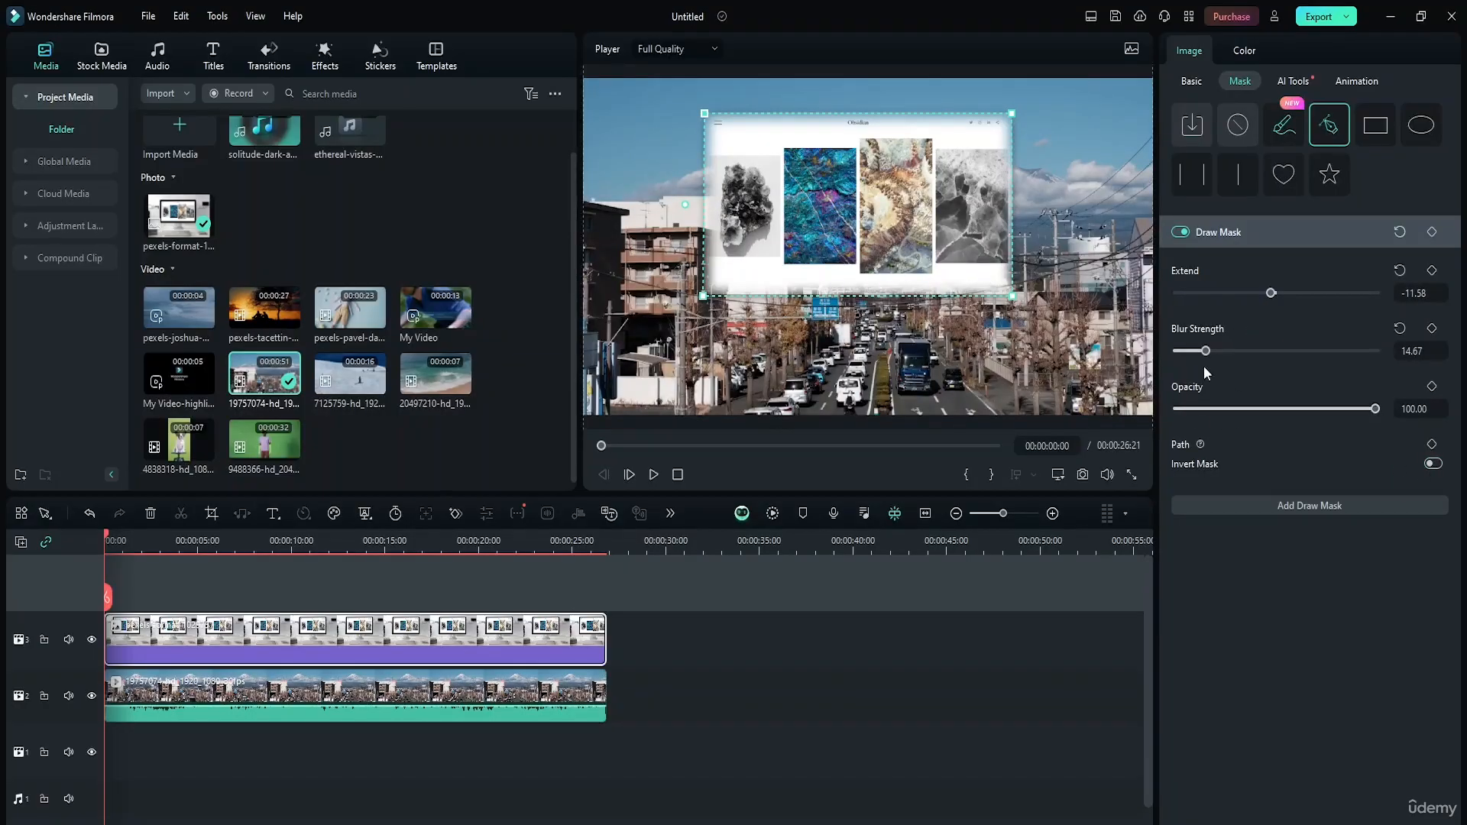
{"action": "left_click_drag", "start_coordinate": [1204, 365], "coordinate": [1044, 356]}
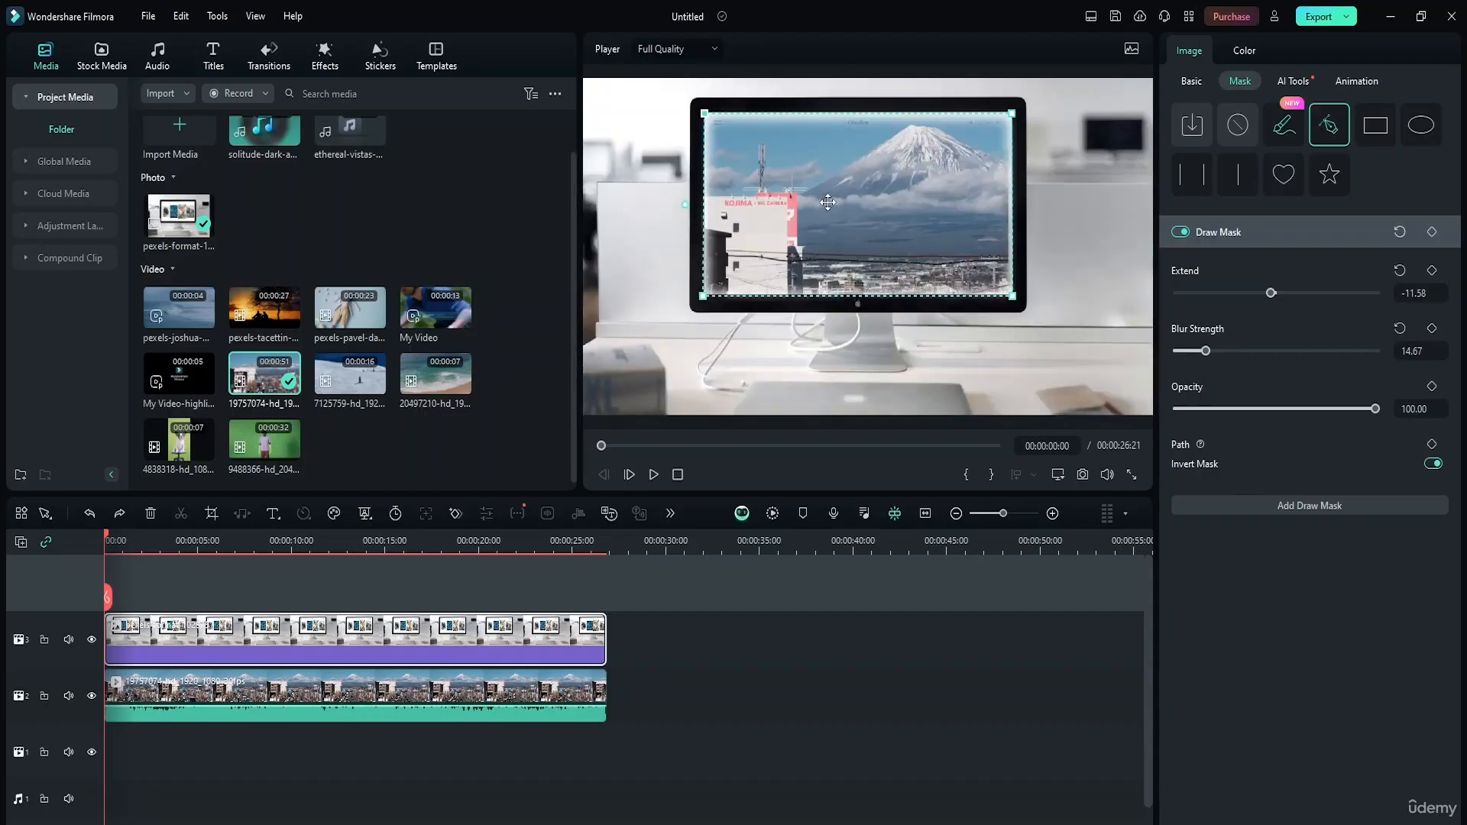
Try shifting the draw mask around the monitor screen, and remove the mask from the photo
{"action": "mouse_move", "coordinate": [827, 202]}
{"action": "left_mouse_down"}
{"action": "mouse_move", "coordinate": [852, 197]}
{"action": "mouse_move", "coordinate": [870, 225]}
{"action": "left_mouse_up"}
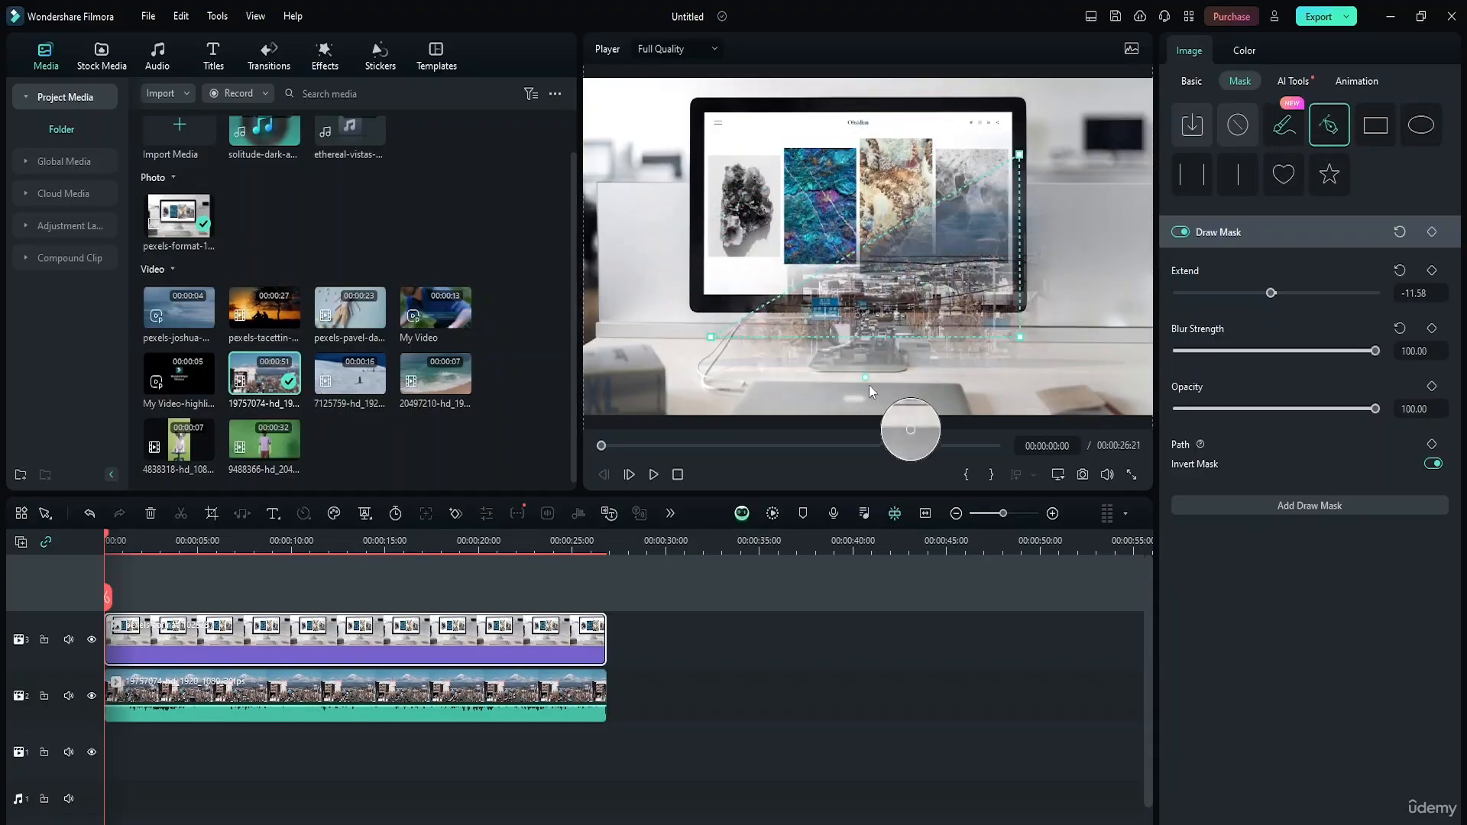
{"action": "left_click_drag", "start_coordinate": [814, 343], "coordinate": [840, 287]}
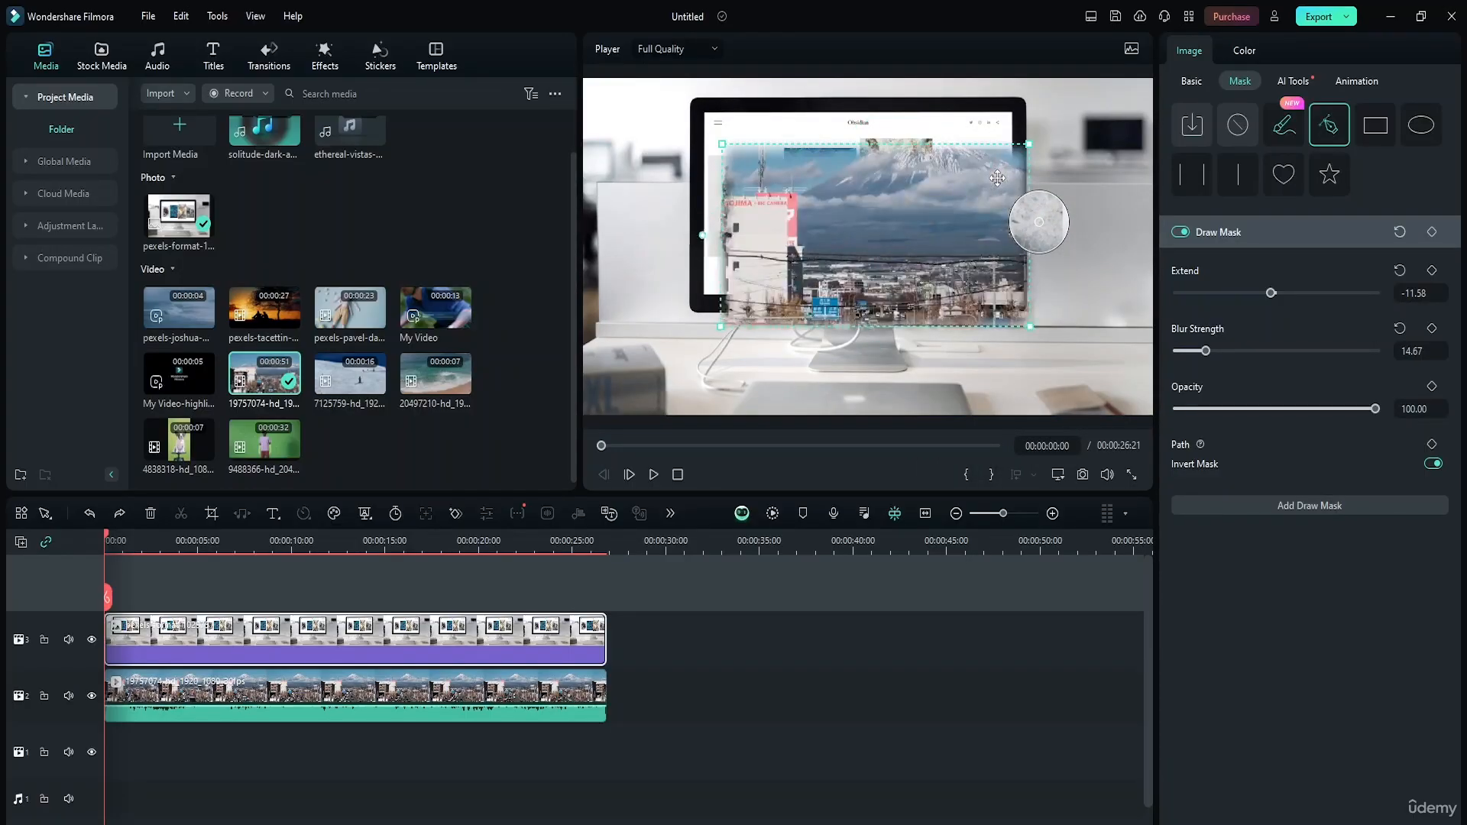
{"action": "left_click_drag", "start_coordinate": [867, 215], "coordinate": [891, 200]}
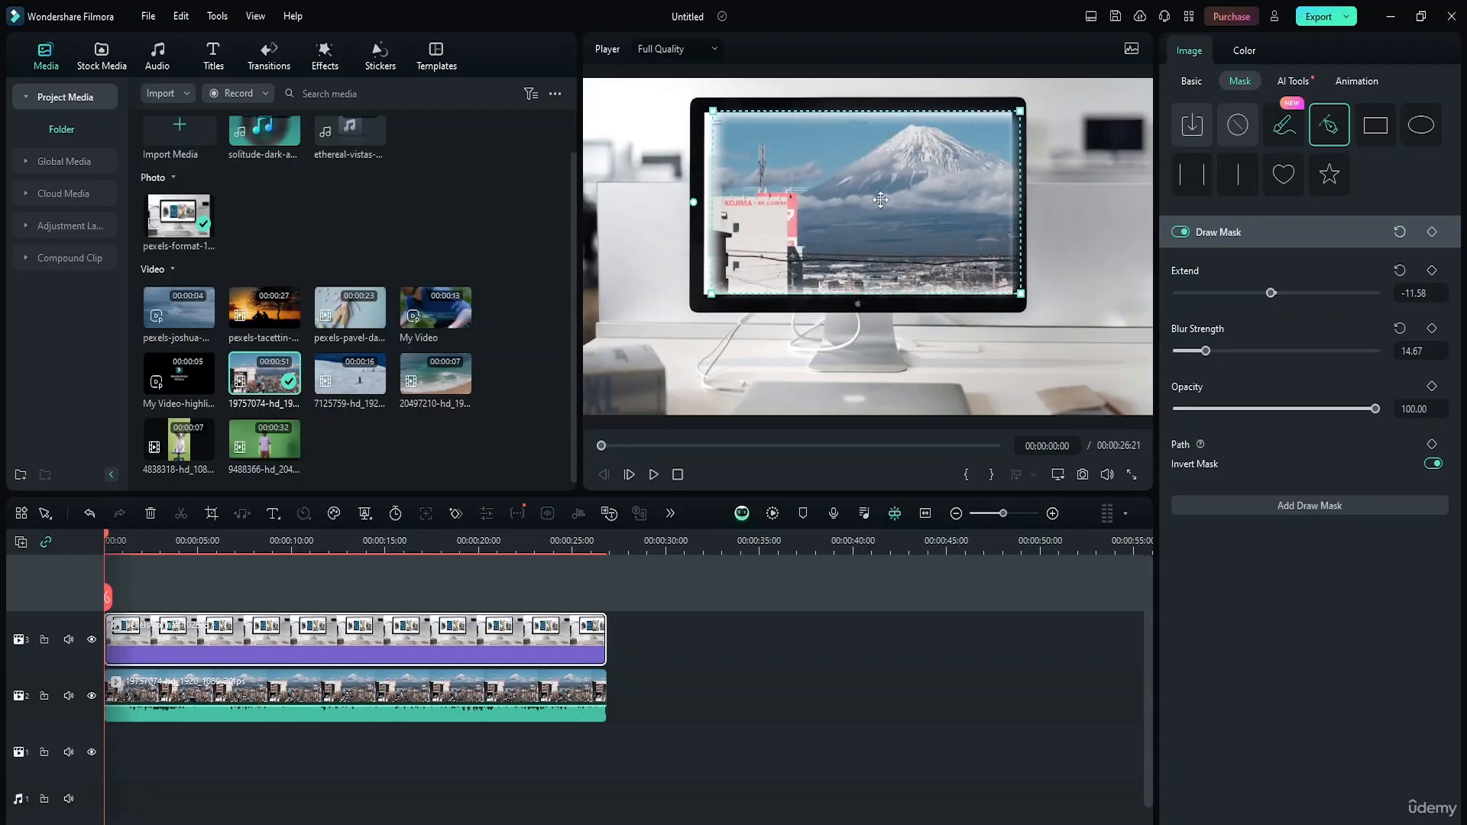
{"action": "left_click", "coordinate": [1238, 127]}
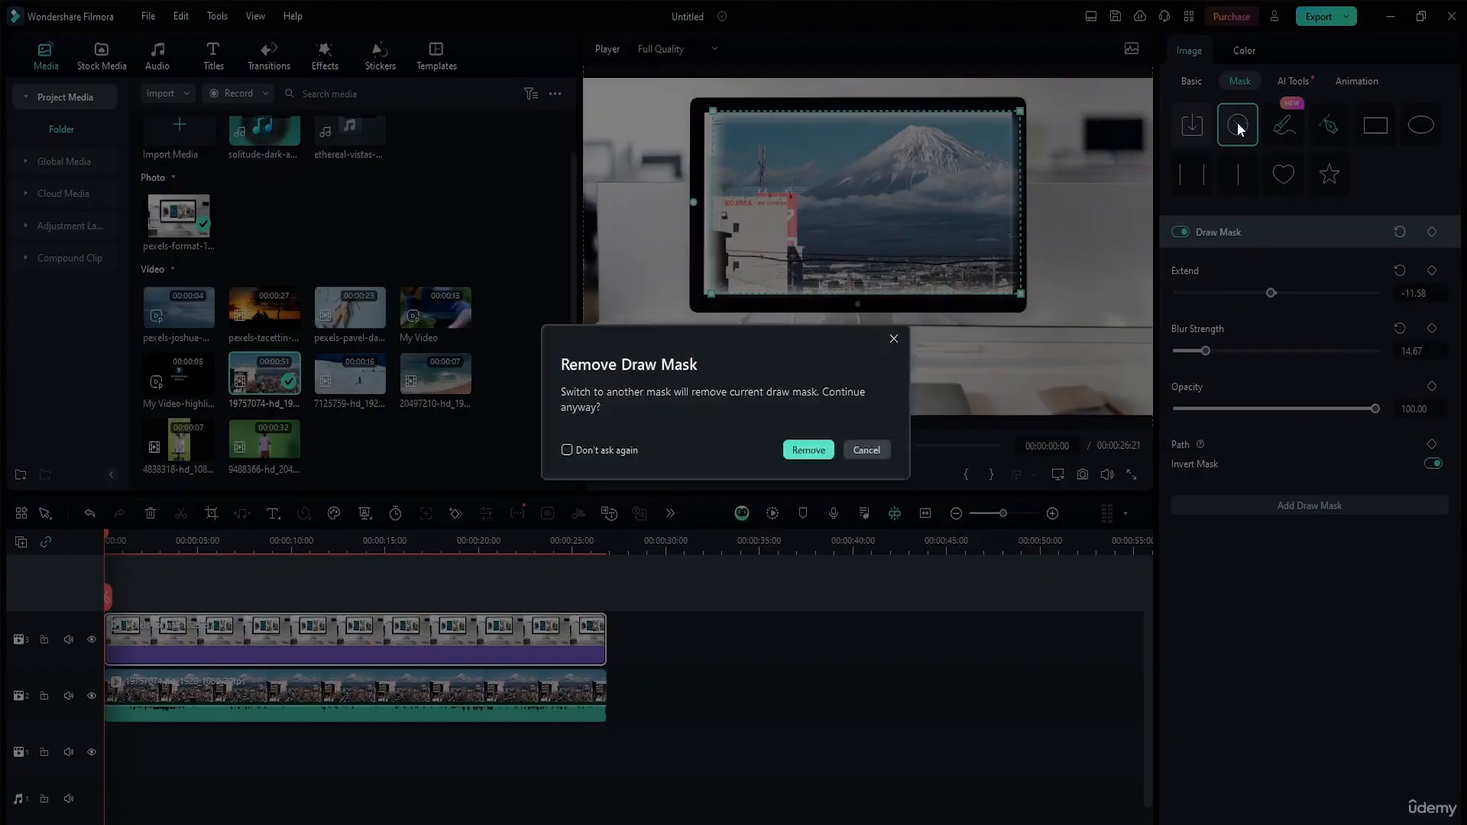
{"action": "left_click", "coordinate": [810, 453]}
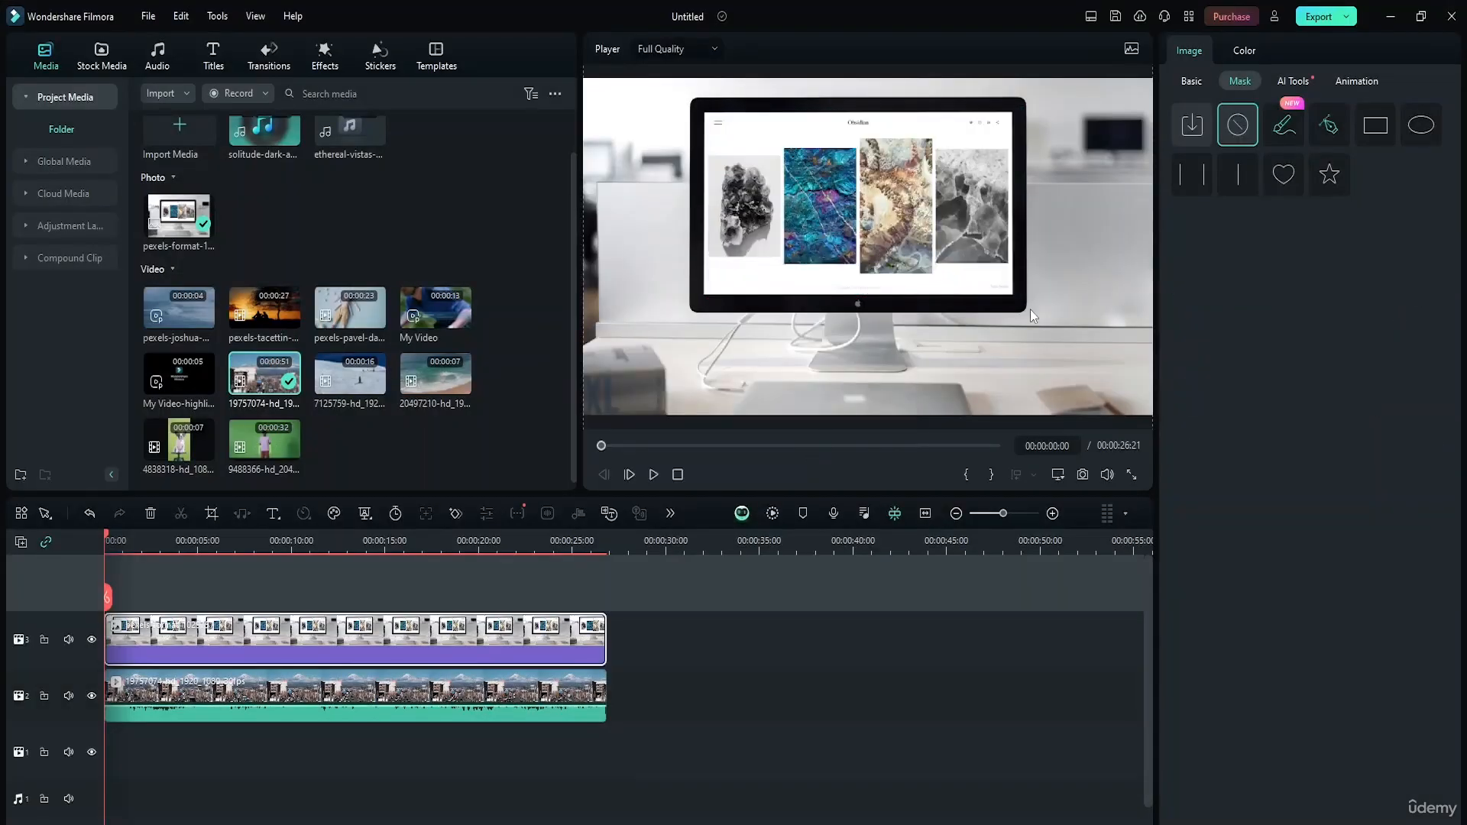
Add a rectangle mask fitted to the monitor screen, about 54.09% wide and 29.45% high, at position X -28.31, Y 106.08
{"action": "left_click", "coordinate": [1375, 125]}
{"action": "left_click_drag", "start_coordinate": [906, 271], "coordinate": [885, 234]}
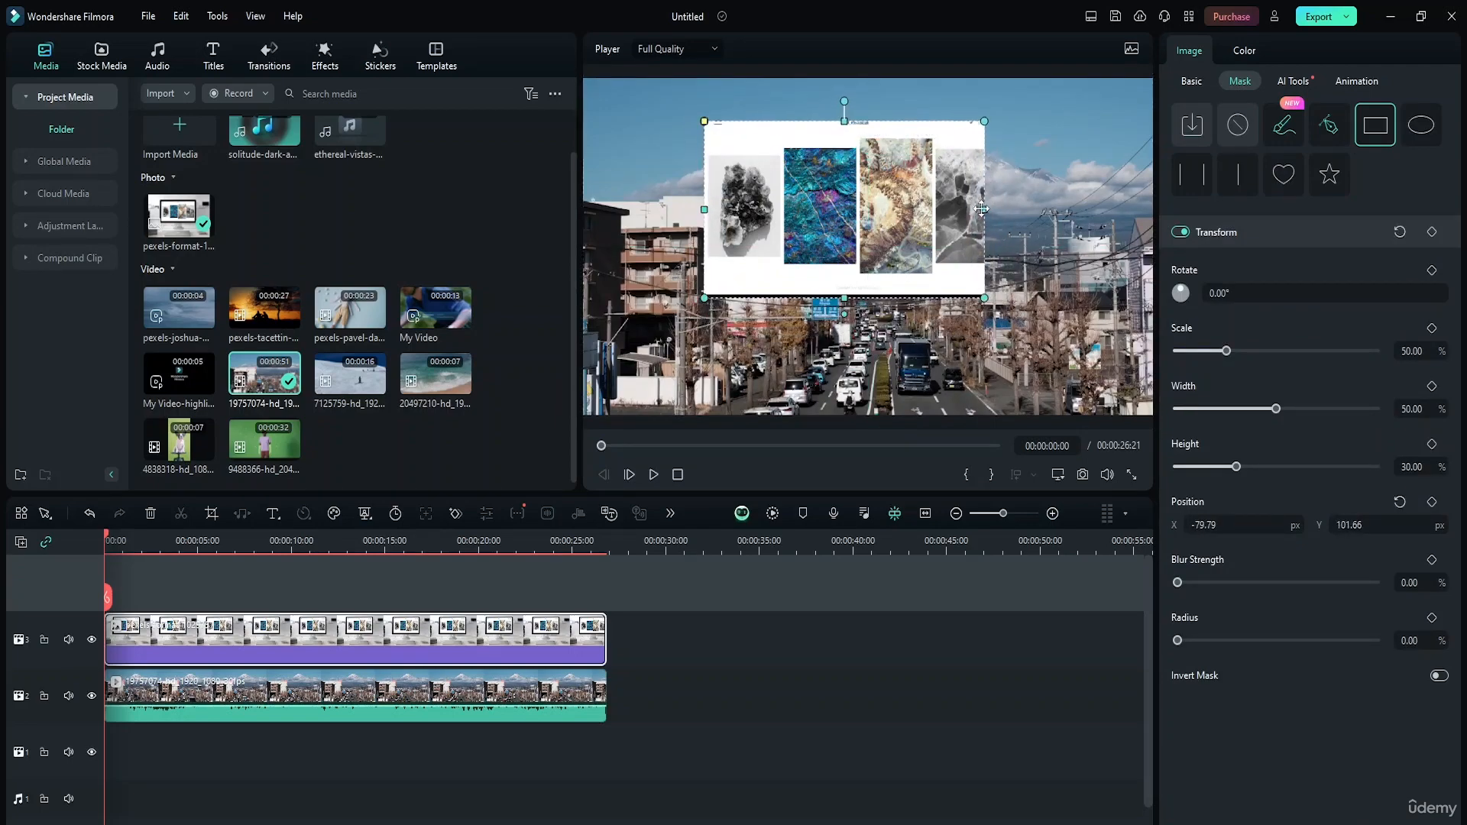
{"action": "left_click_drag", "start_coordinate": [986, 208], "coordinate": [1008, 208]}
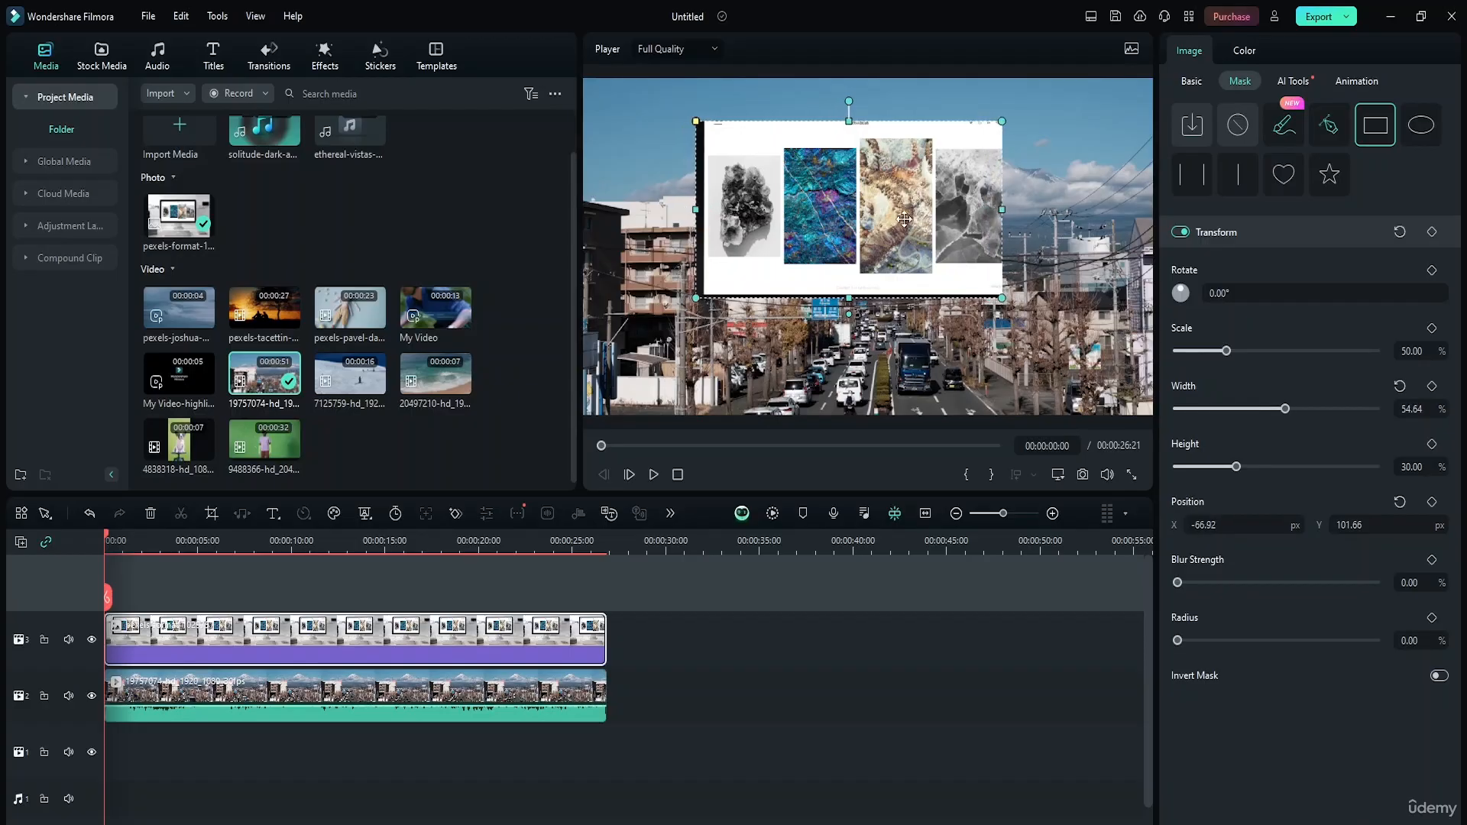
{"action": "left_click_drag", "start_coordinate": [910, 219], "coordinate": [912, 217]}
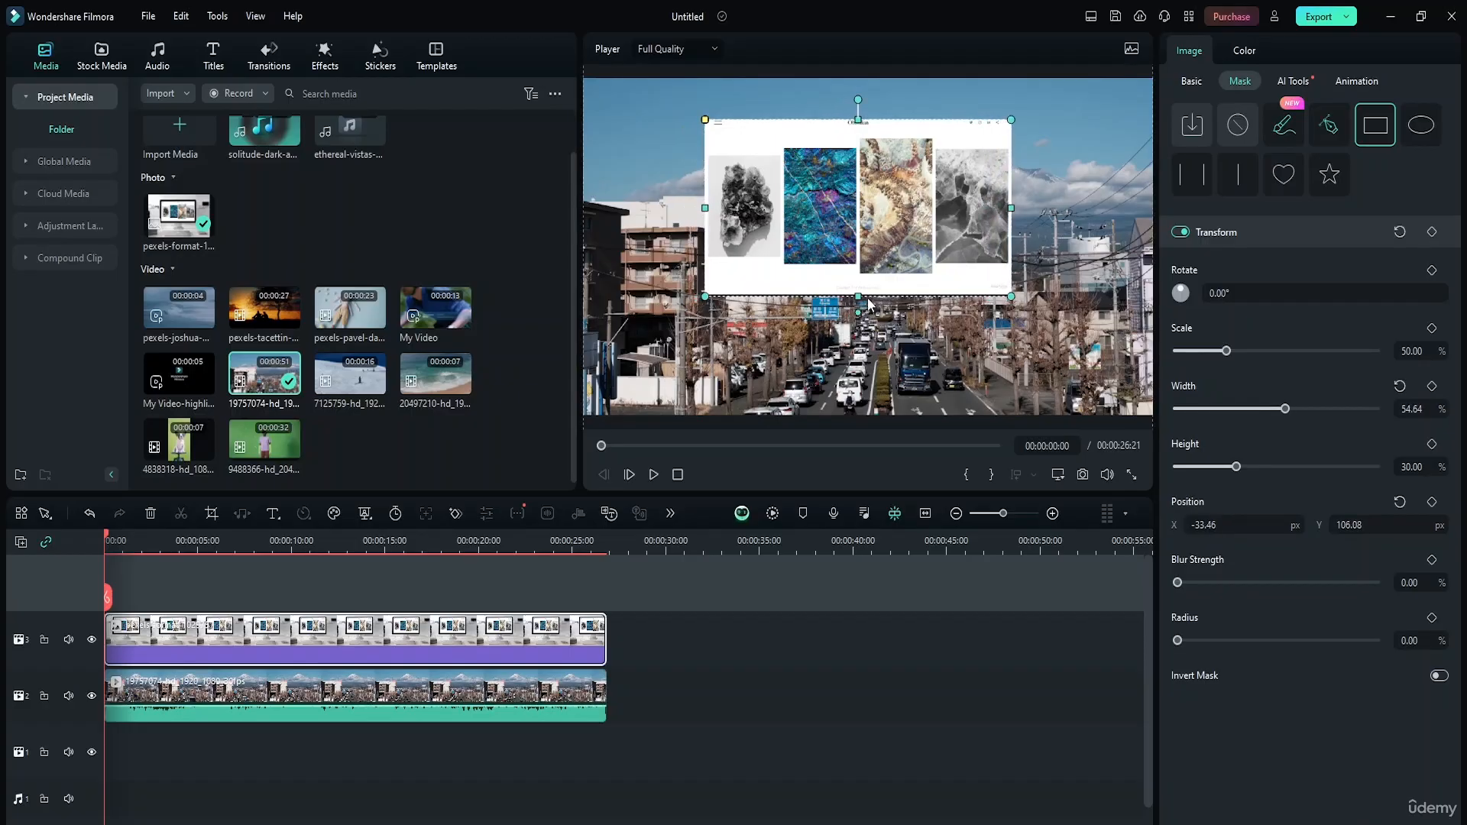
{"action": "left_click_drag", "start_coordinate": [859, 298], "coordinate": [860, 294]}
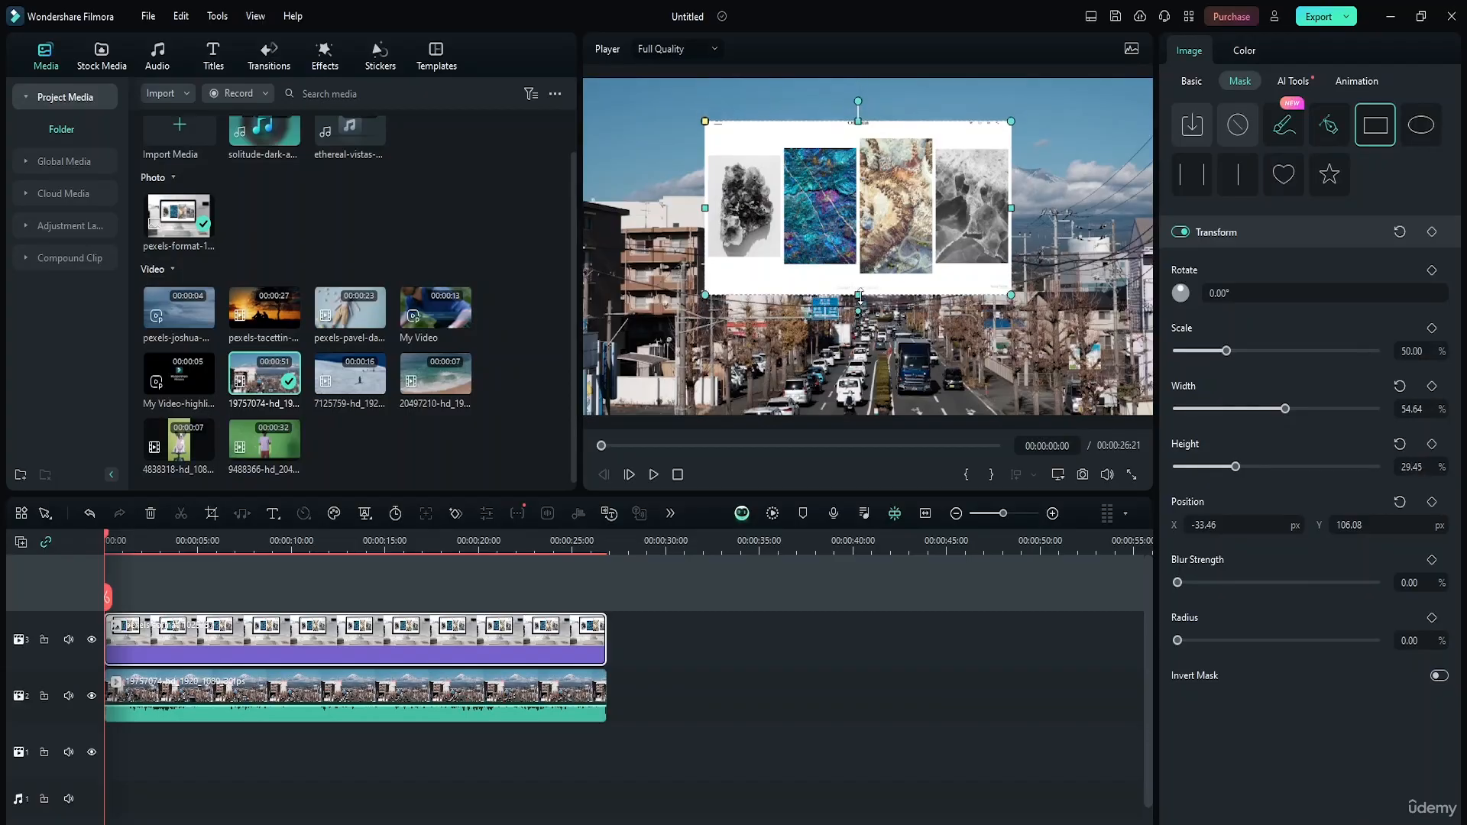
{"action": "left_click_drag", "start_coordinate": [1012, 210], "coordinate": [1010, 210]}
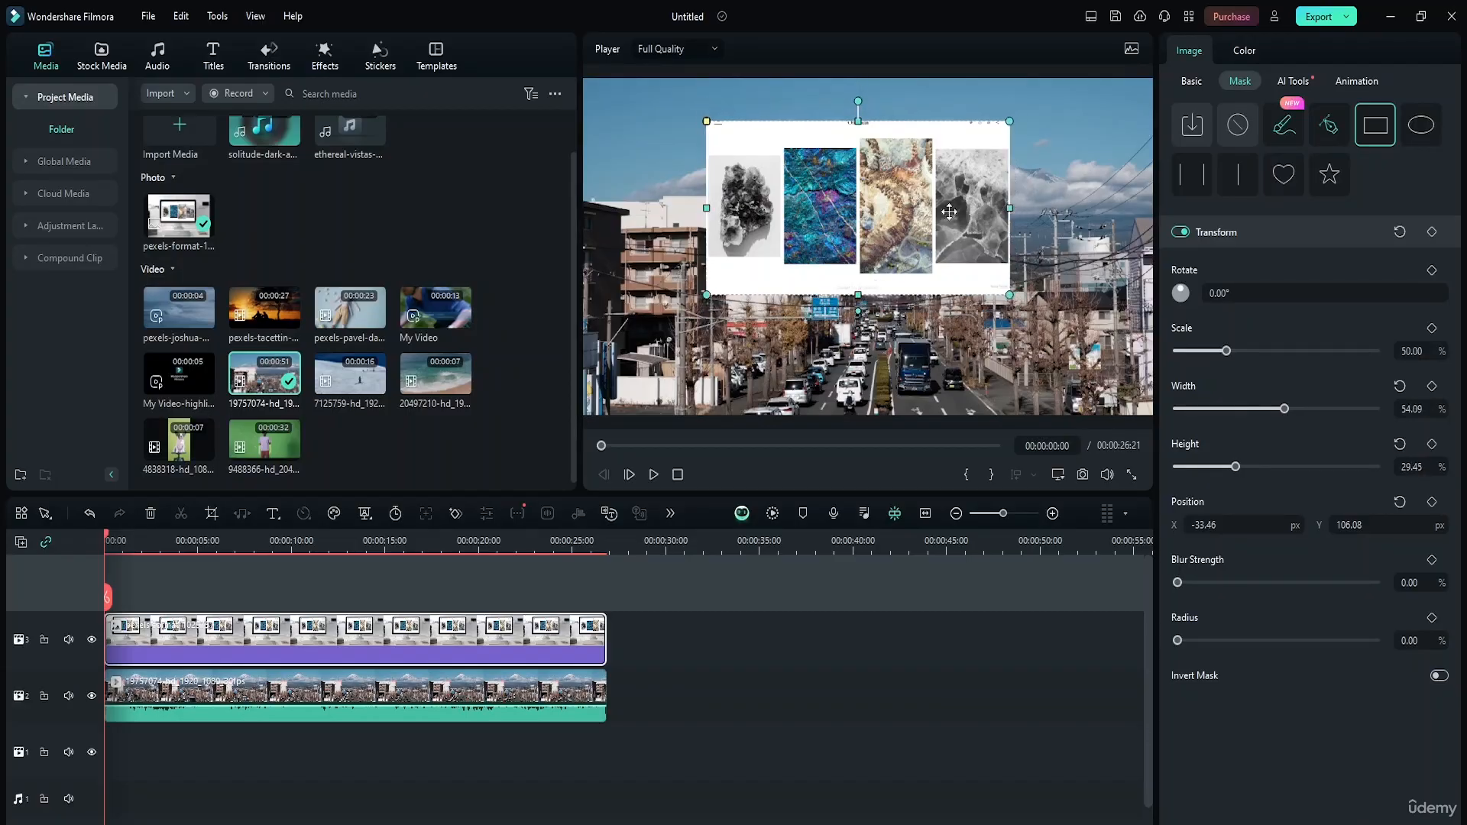
{"action": "left_click_drag", "start_coordinate": [906, 210], "coordinate": [907, 211]}
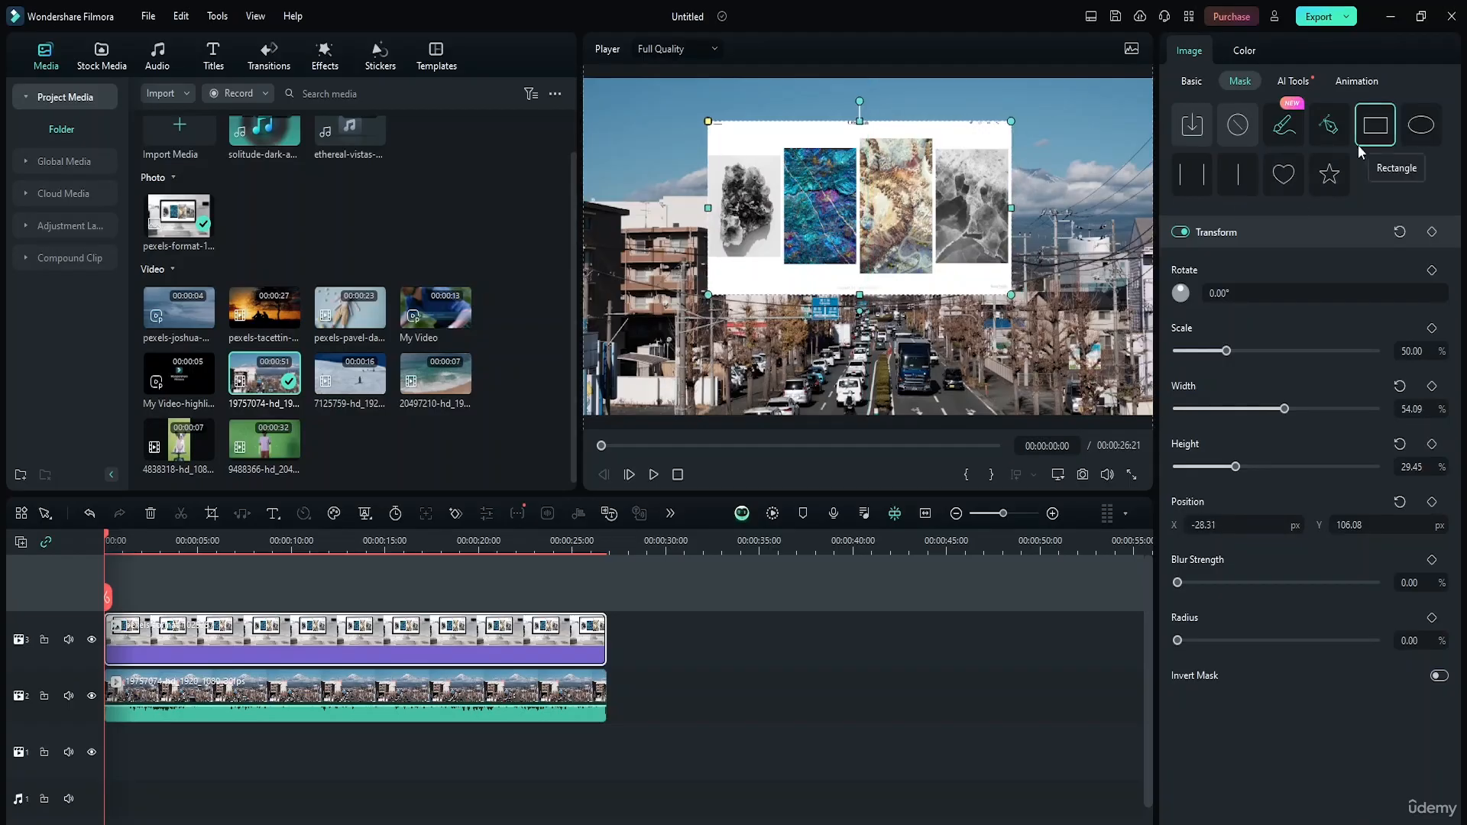
Round the rectangle mask's corners to a 30.90% radius, and resize it to scale 37%, width 44% and height 36%
{"action": "left_click_drag", "start_coordinate": [709, 123], "coordinate": [757, 149]}
{"action": "mouse_move", "coordinate": [1220, 360]}
{"action": "left_mouse_down"}
{"action": "mouse_move", "coordinate": [1175, 352]}
{"action": "mouse_move", "coordinate": [1261, 352]}
{"action": "mouse_move", "coordinate": [1175, 351]}
{"action": "mouse_move", "coordinate": [1213, 350]}
{"action": "left_mouse_up"}
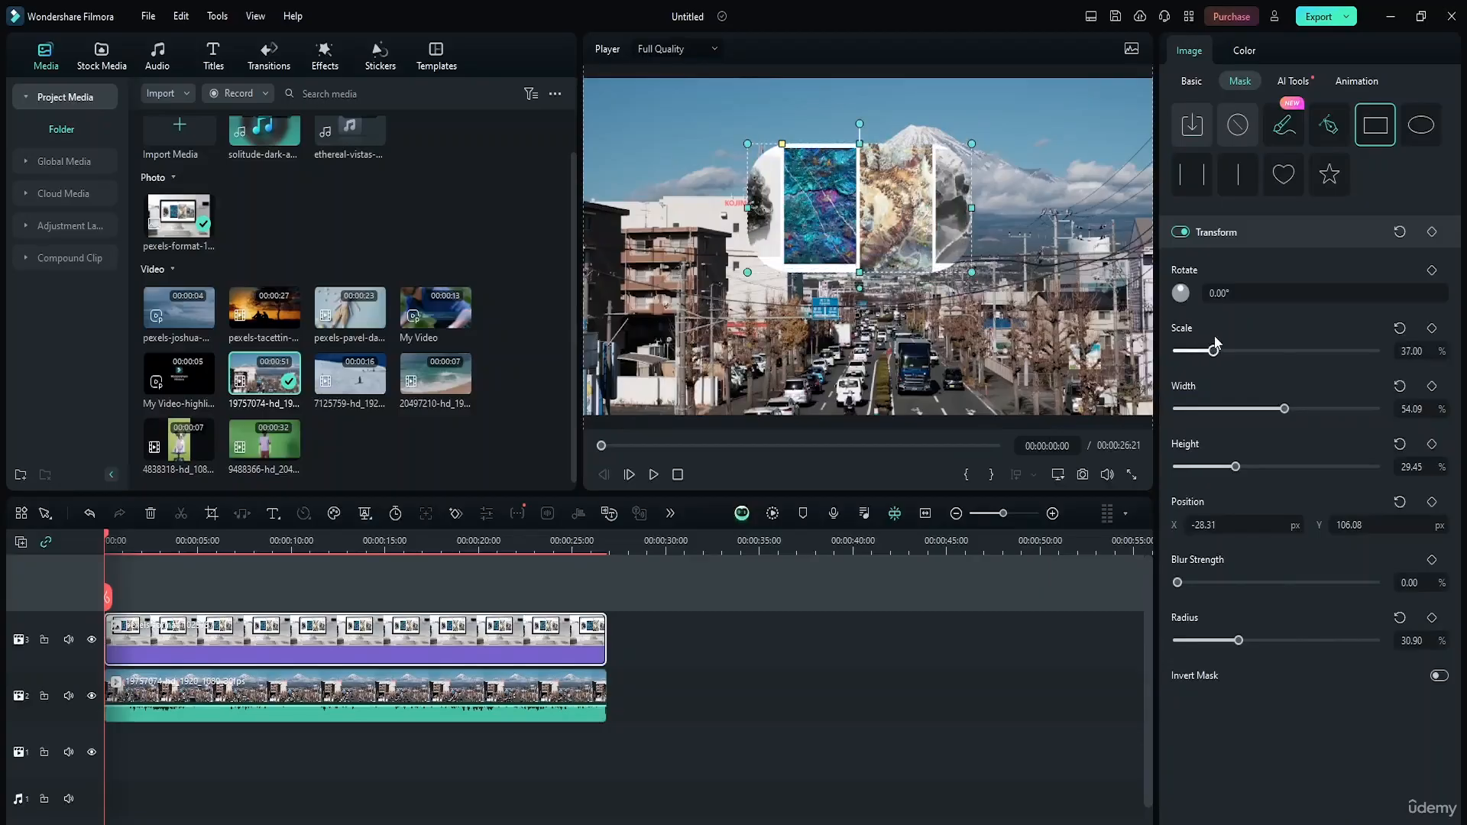
{"action": "mouse_move", "coordinate": [1284, 409]}
{"action": "left_mouse_down"}
{"action": "mouse_move", "coordinate": [1239, 409]}
{"action": "mouse_move", "coordinate": [1264, 409]}
{"action": "left_mouse_up"}
{"action": "mouse_move", "coordinate": [1236, 467]}
{"action": "left_mouse_down"}
{"action": "mouse_move", "coordinate": [1290, 467]}
{"action": "mouse_move", "coordinate": [1199, 467]}
{"action": "mouse_move", "coordinate": [1249, 467]}
{"action": "left_mouse_up"}
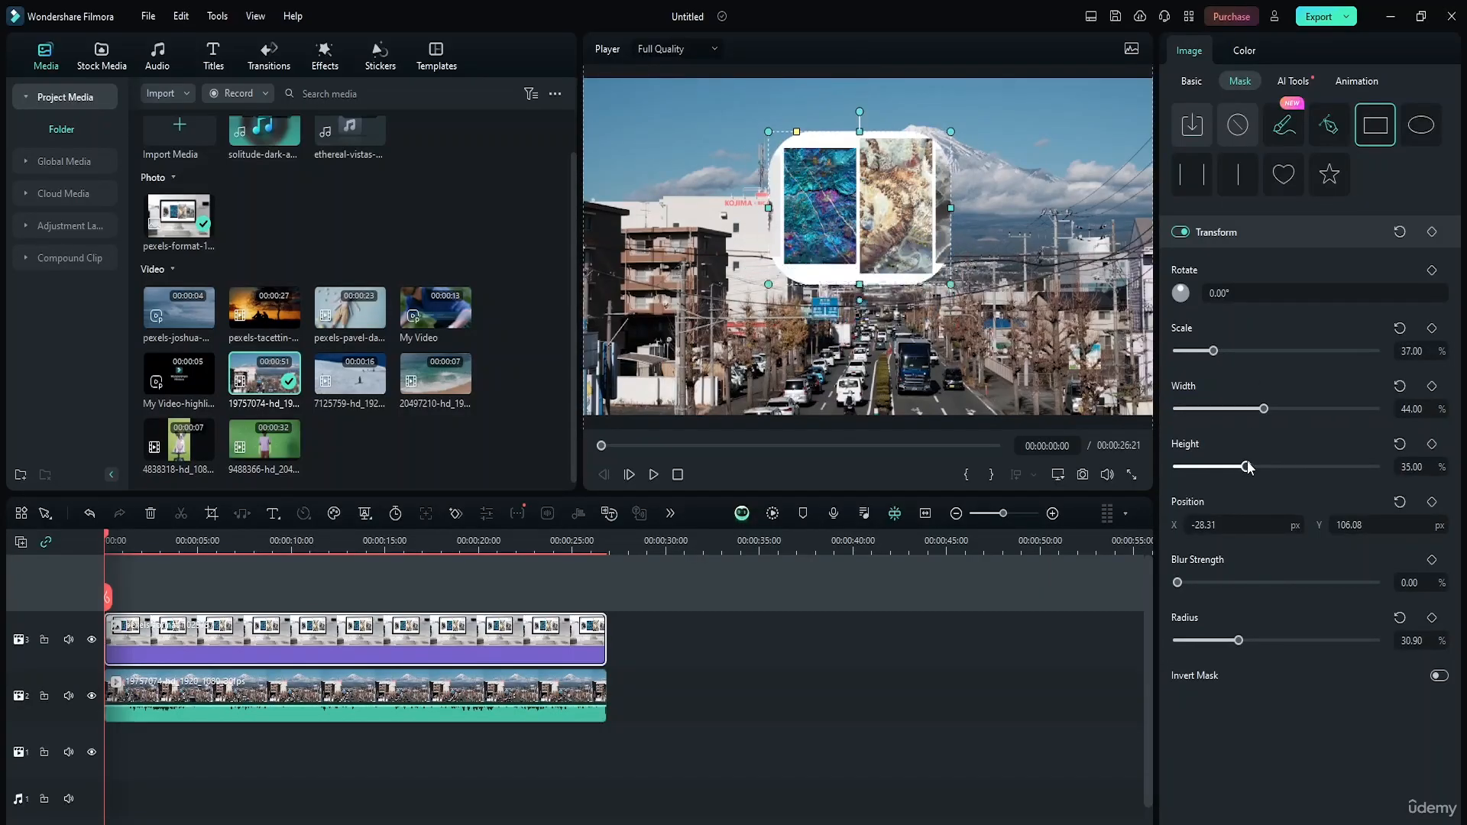
Rotate the rectangle mask to 180° and move it to position X -40.31, Y 128.08
{"action": "left_click_drag", "start_coordinate": [860, 109], "coordinate": [824, 299]}
{"action": "left_click_drag", "start_coordinate": [803, 99], "coordinate": [860, 113]}
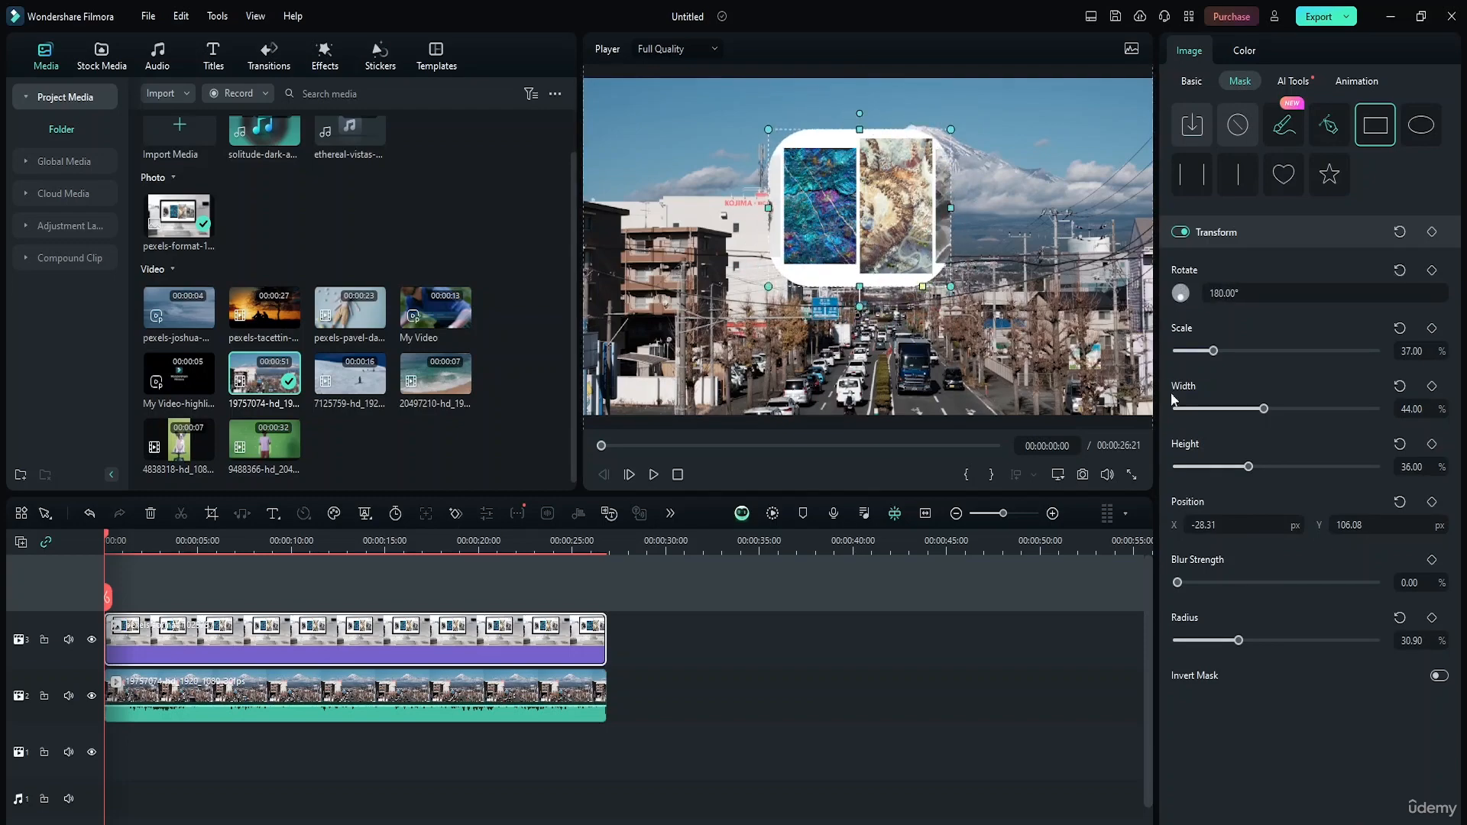
{"action": "mouse_move", "coordinate": [1225, 526]}
{"action": "left_mouse_down"}
{"action": "mouse_move", "coordinate": [1241, 526]}
{"action": "mouse_move", "coordinate": [1215, 527]}
{"action": "left_mouse_up"}
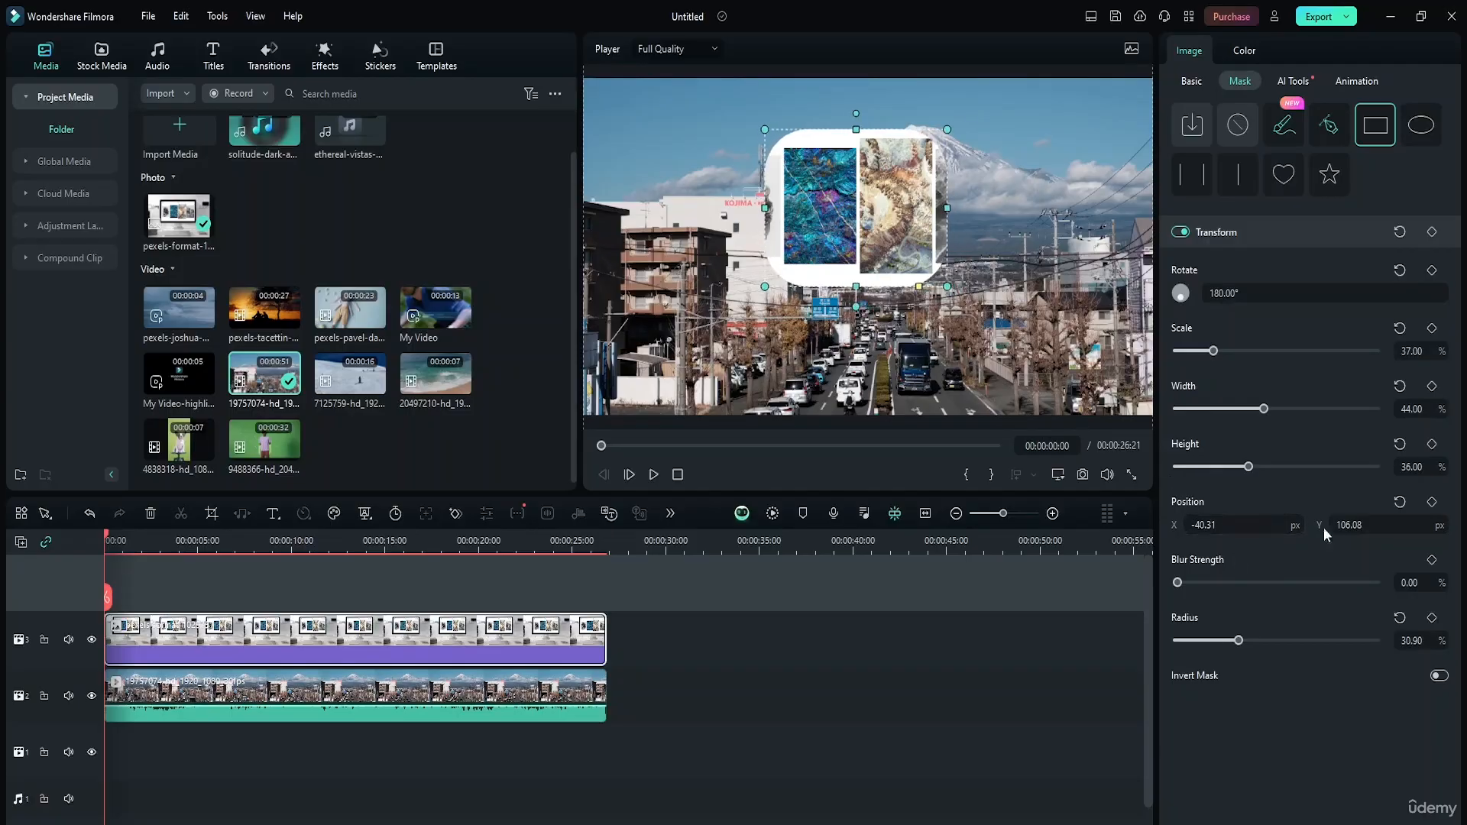
{"action": "left_click_drag", "start_coordinate": [1351, 527], "coordinate": [1368, 526]}
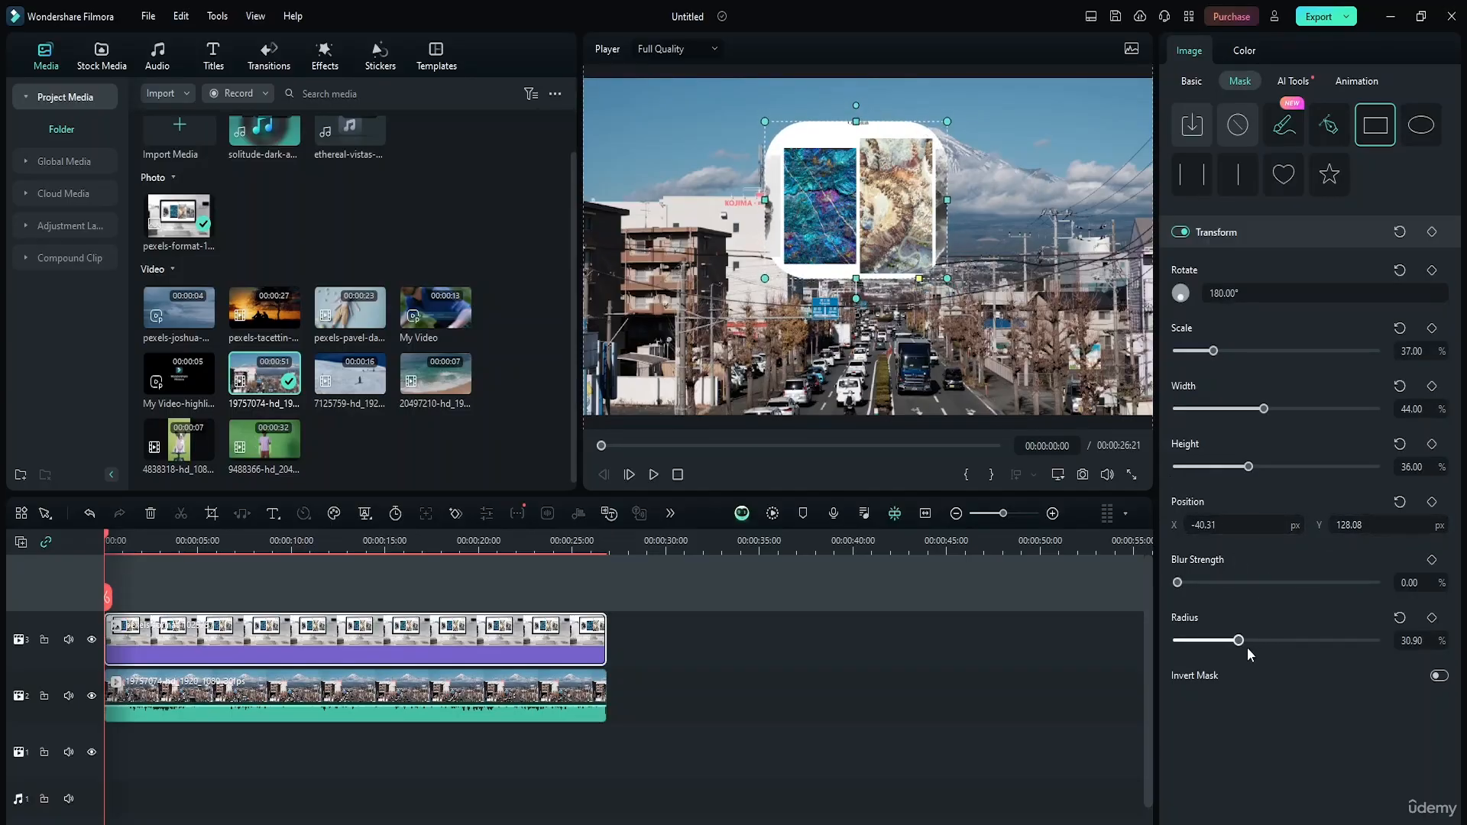
Set the rectangle mask's radius to 0% and test its inversion, clearing the mask from the photo at the end
{"action": "left_click_drag", "start_coordinate": [1239, 641], "coordinate": [582, 487]}
{"action": "left_click", "coordinate": [1439, 677]}
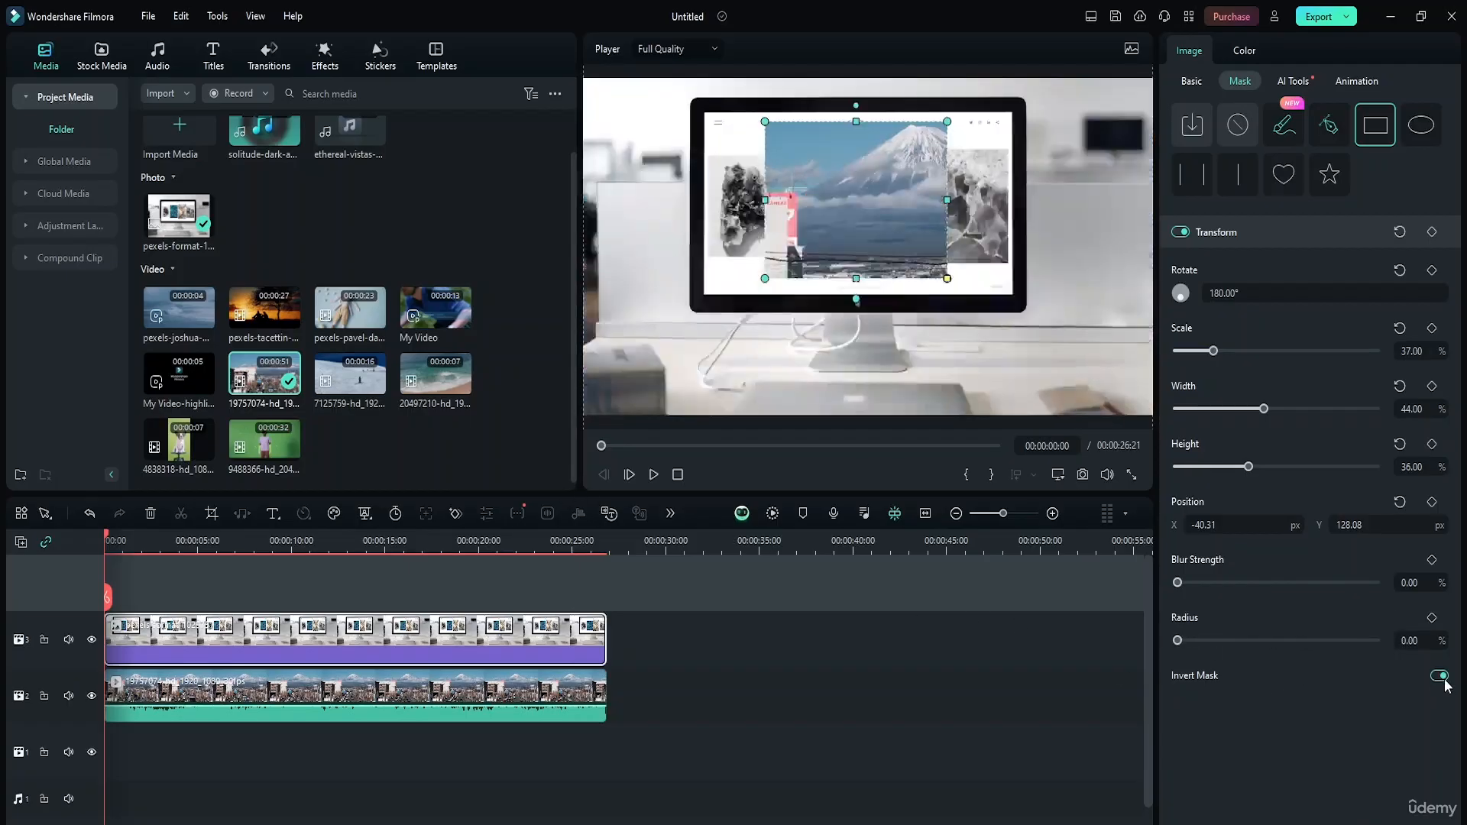
{"action": "left_click", "coordinate": [1439, 677]}
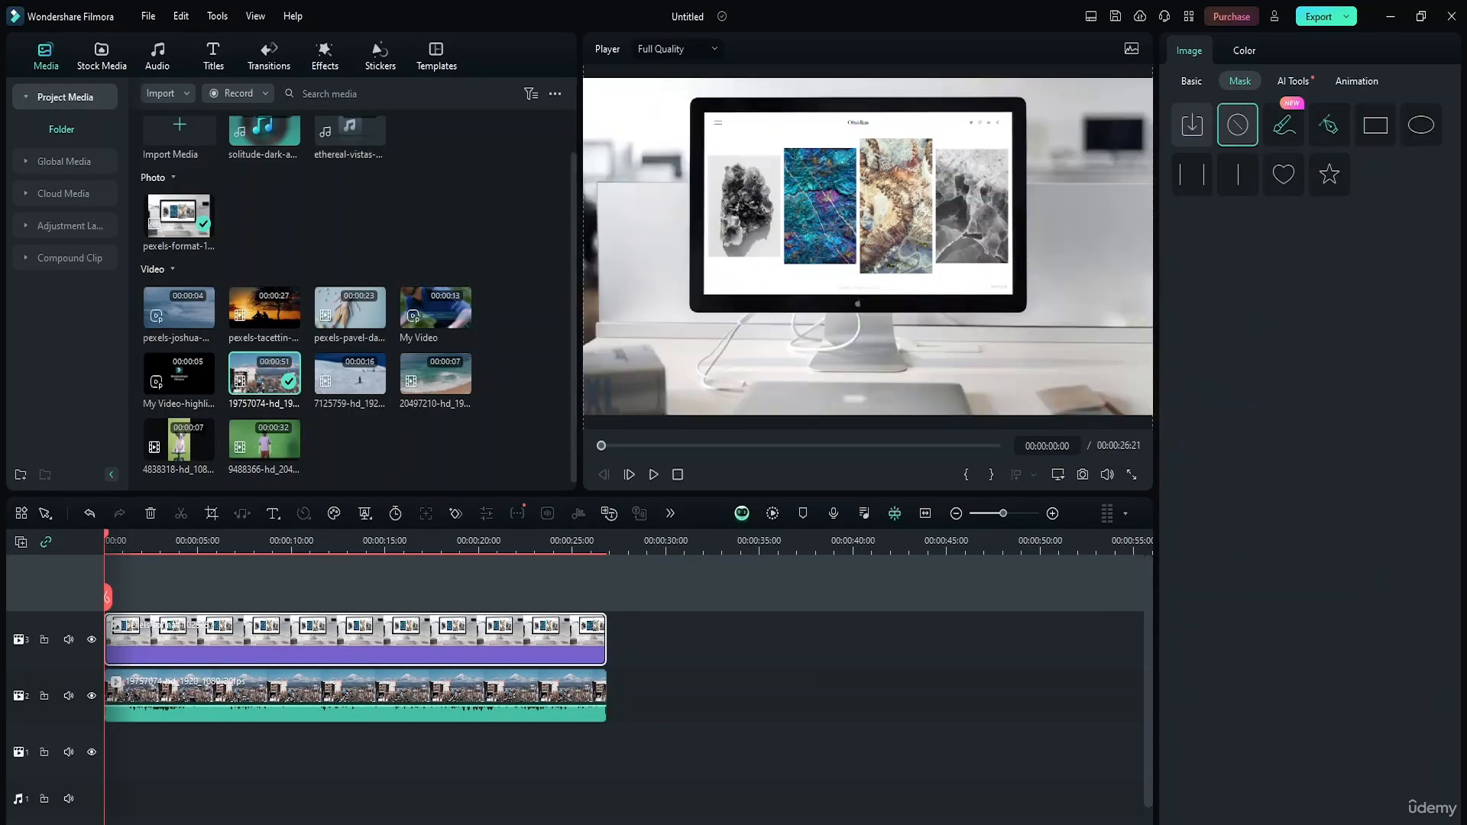
Try the ellipse mask and the double-line mask on the photo, rotating the double-line mask to 1355.29°
{"action": "left_click", "coordinate": [1422, 126]}
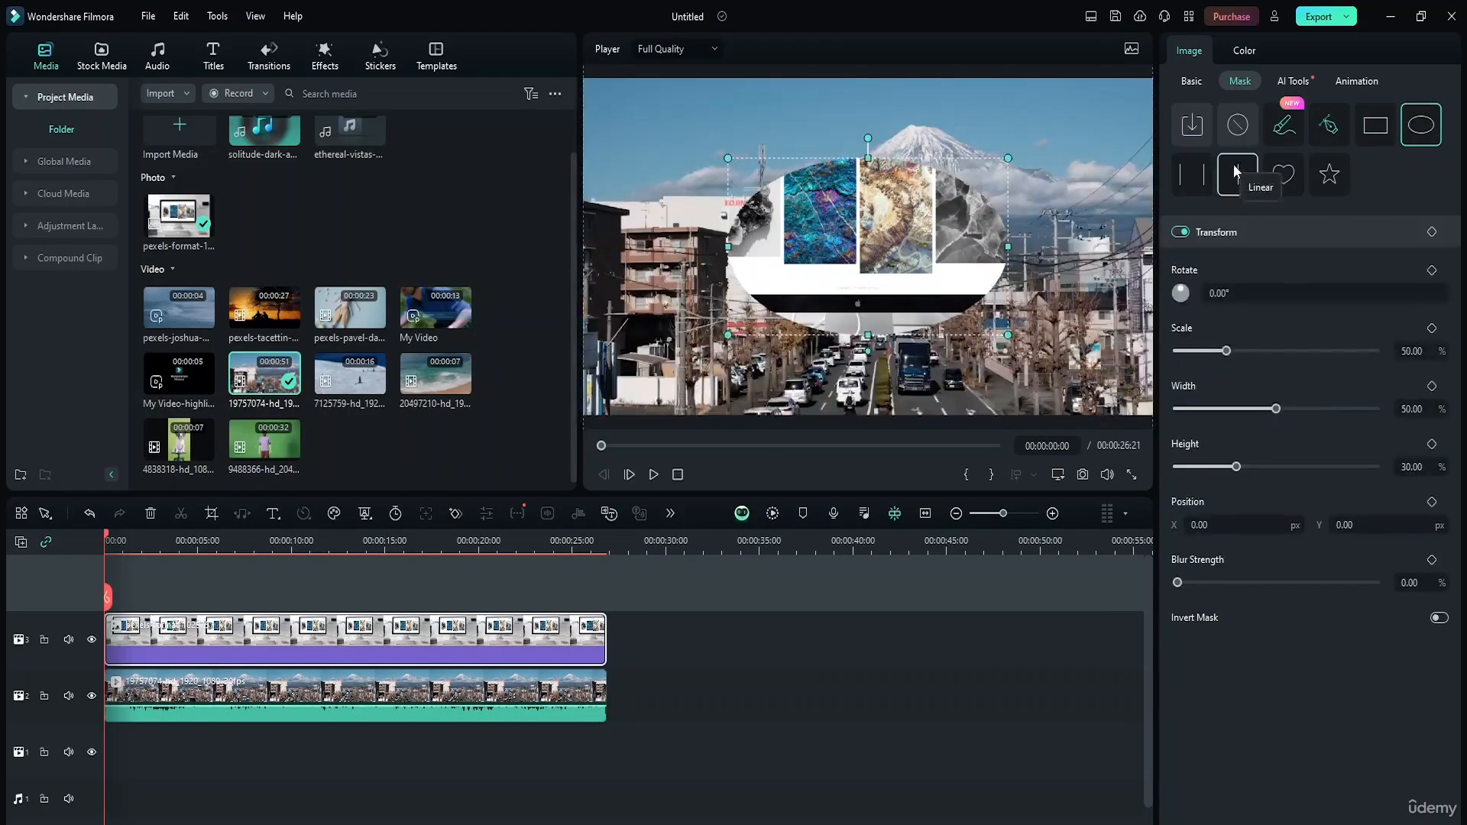
{"action": "left_click", "coordinate": [1201, 169]}
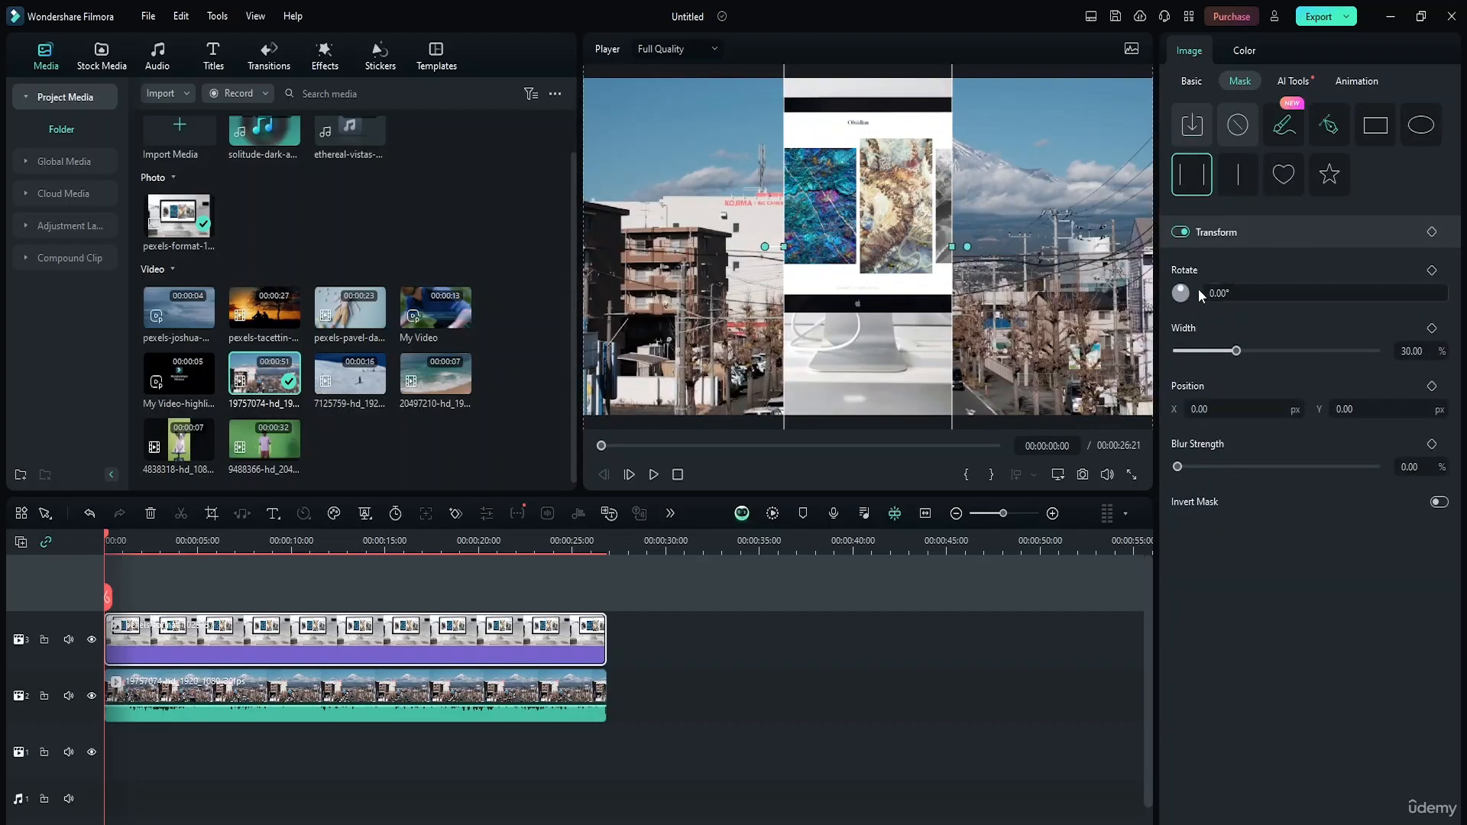
{"action": "left_click_drag", "start_coordinate": [1181, 293], "coordinate": [1118, 288]}
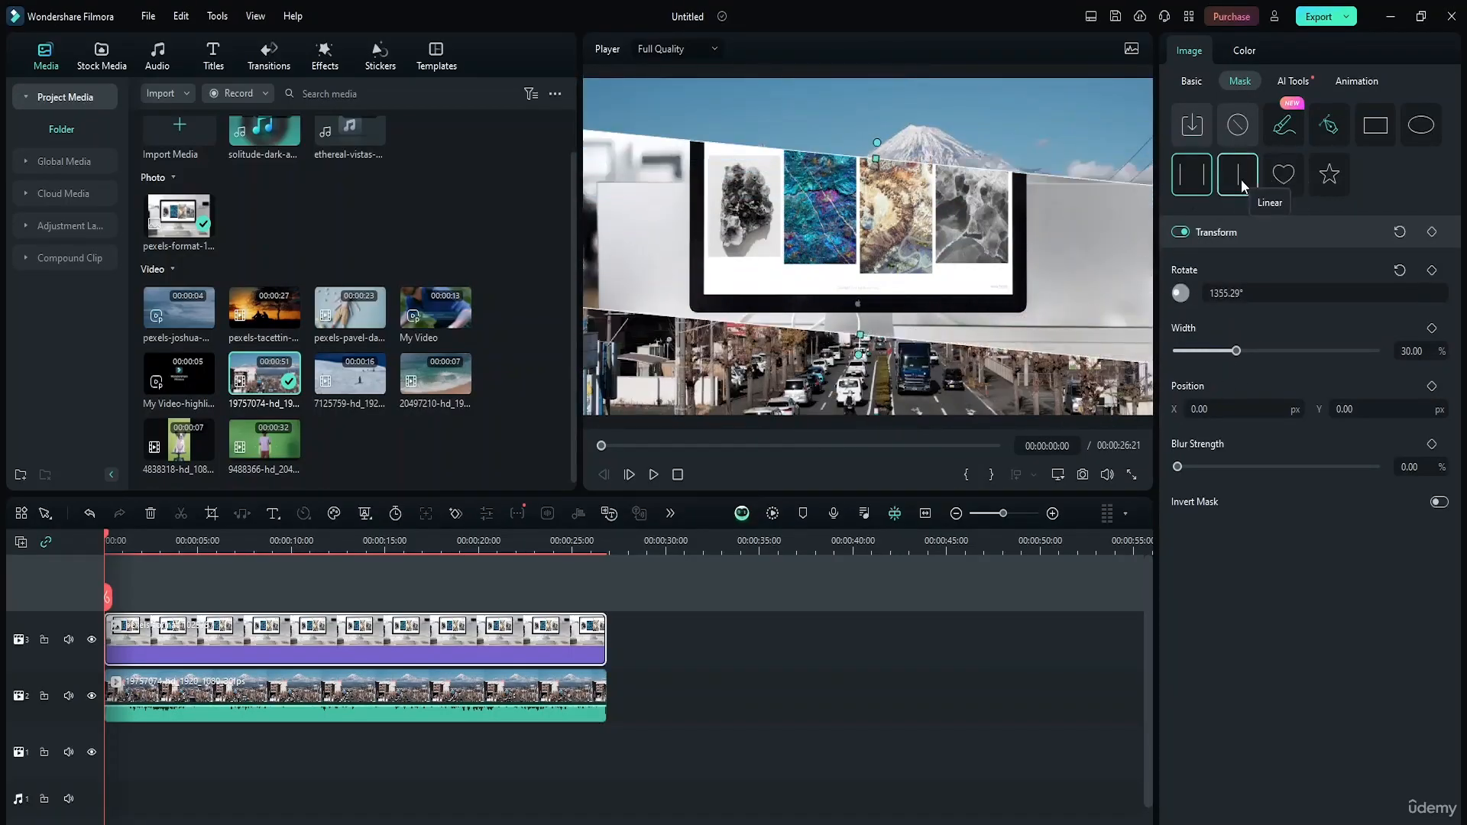
Try the Linear and heart masks on the photo, and apply the star mask
{"action": "left_click", "coordinate": [1238, 182]}
{"action": "left_click", "coordinate": [1275, 194]}
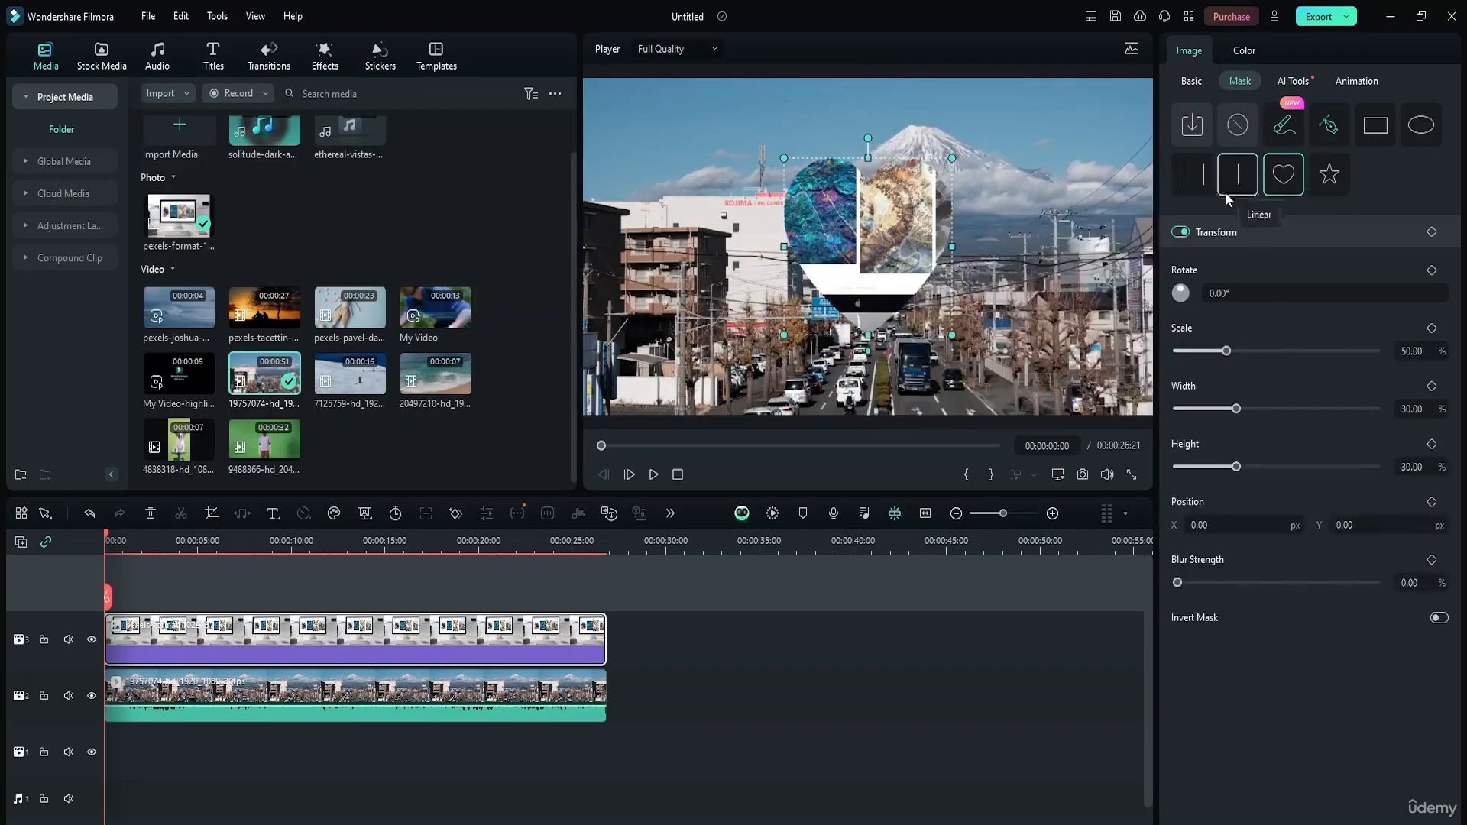
{"action": "left_click", "coordinate": [1337, 194]}
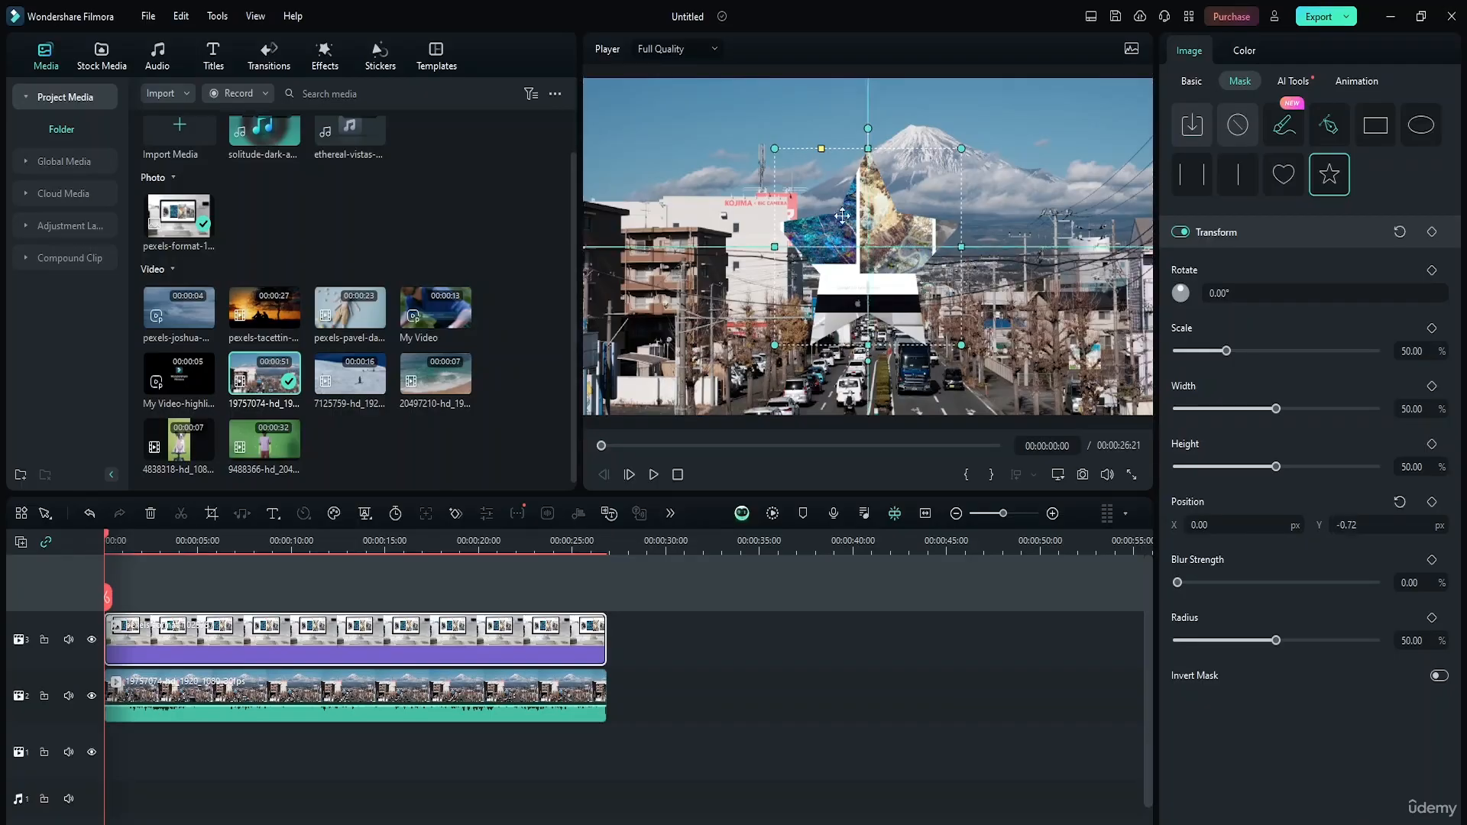
Try the star mask at position X -218.77, Y -0.72 on the computer photo, and clear the mask
{"action": "left_click_drag", "start_coordinate": [866, 220], "coordinate": [755, 218]}
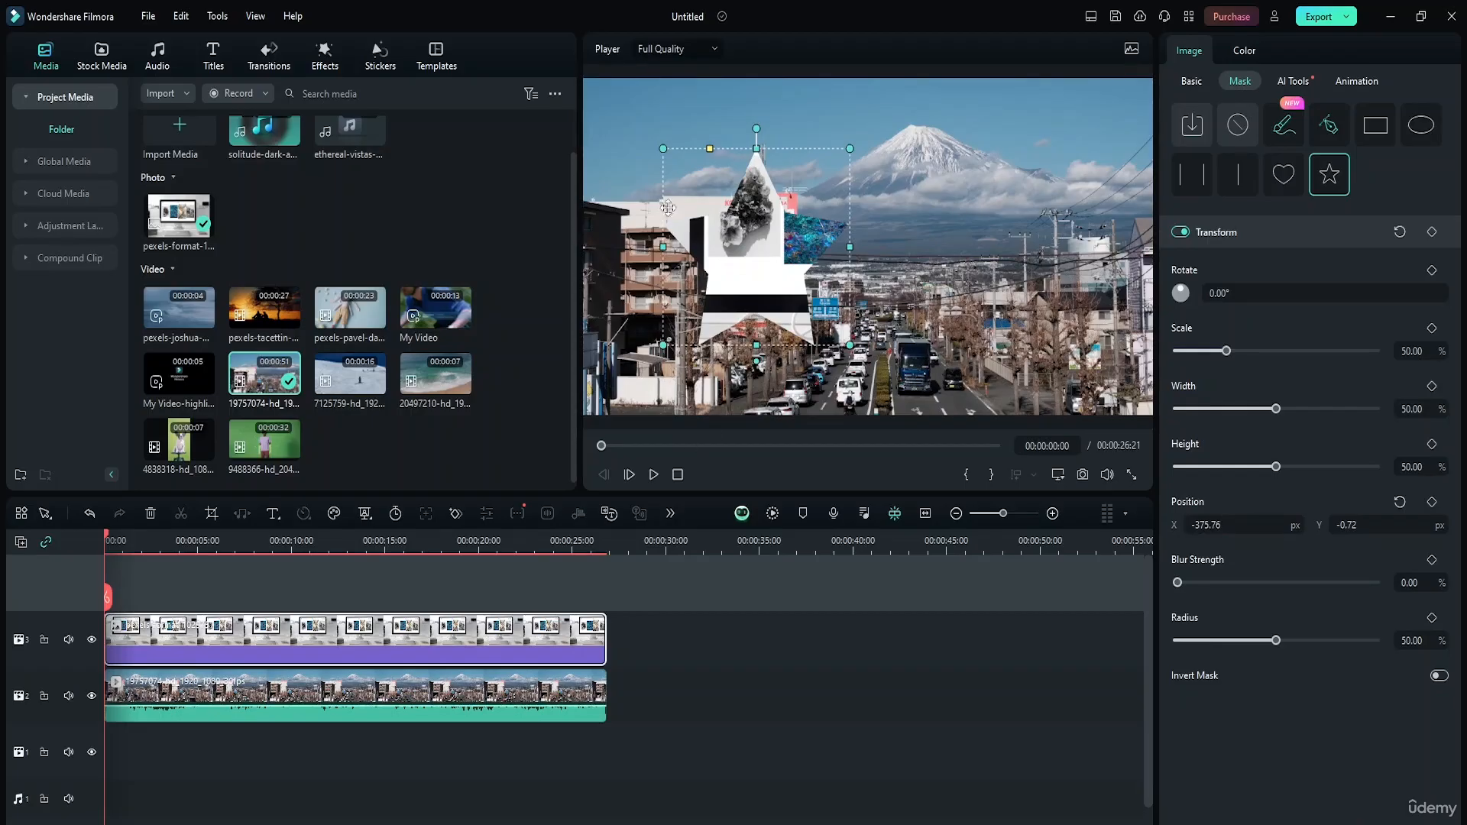
{"action": "left_click_drag", "start_coordinate": [730, 249], "coordinate": [775, 252]}
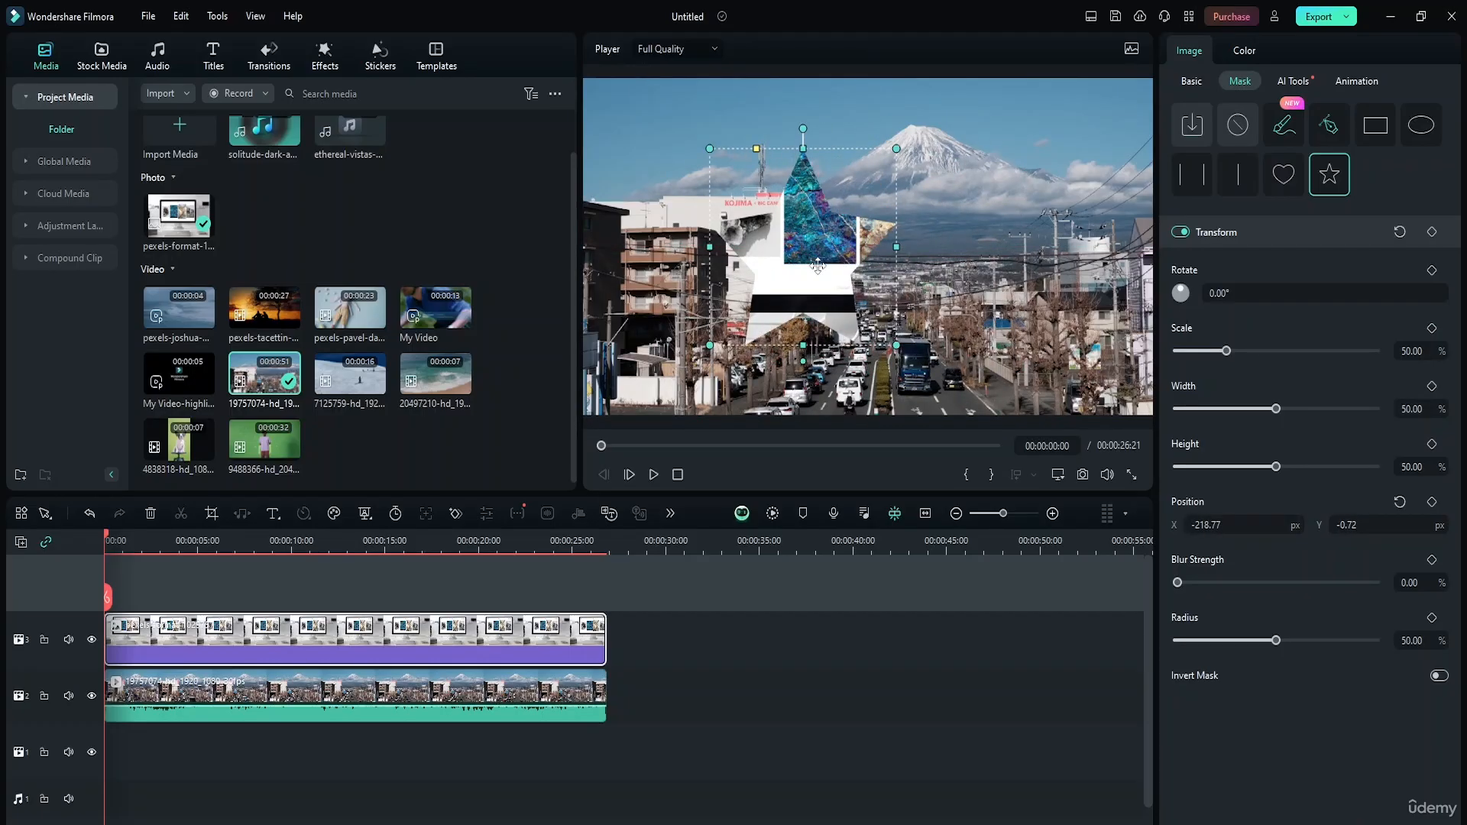
{"action": "left_click", "coordinate": [1238, 125]}
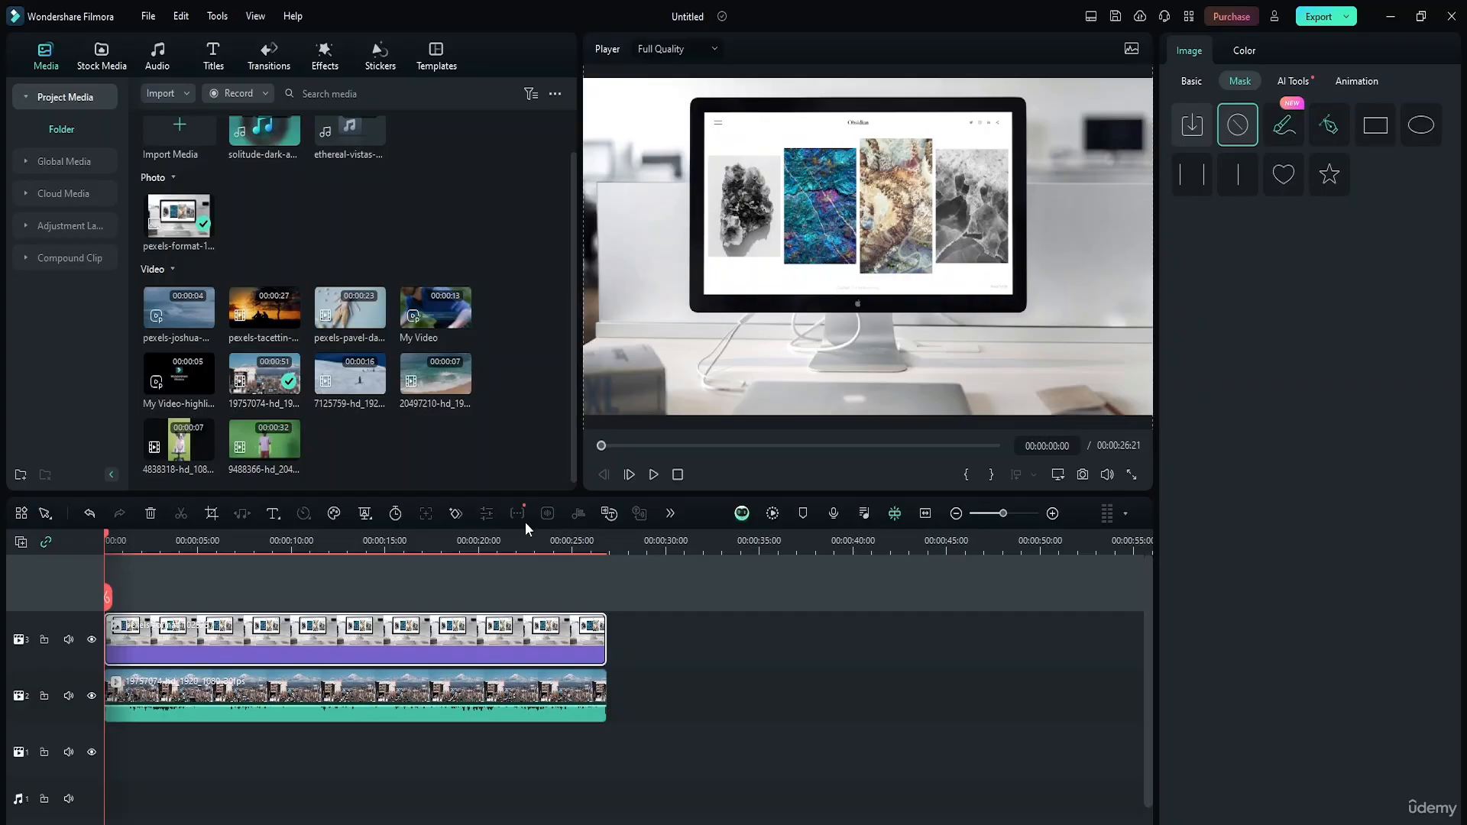
Delete the computer photo clip from the timeline, leaving the traffic video in place
{"action": "key", "text": "Delete"}
{"action": "key", "text": "ctrl+z"}
{"action": "key", "text": "Delete"}
Import the Pexels portrait photo numbered 4298629 from the Resource folder and place it on the track above the traffic video
{"action": "right_click", "coordinate": [323, 217]}
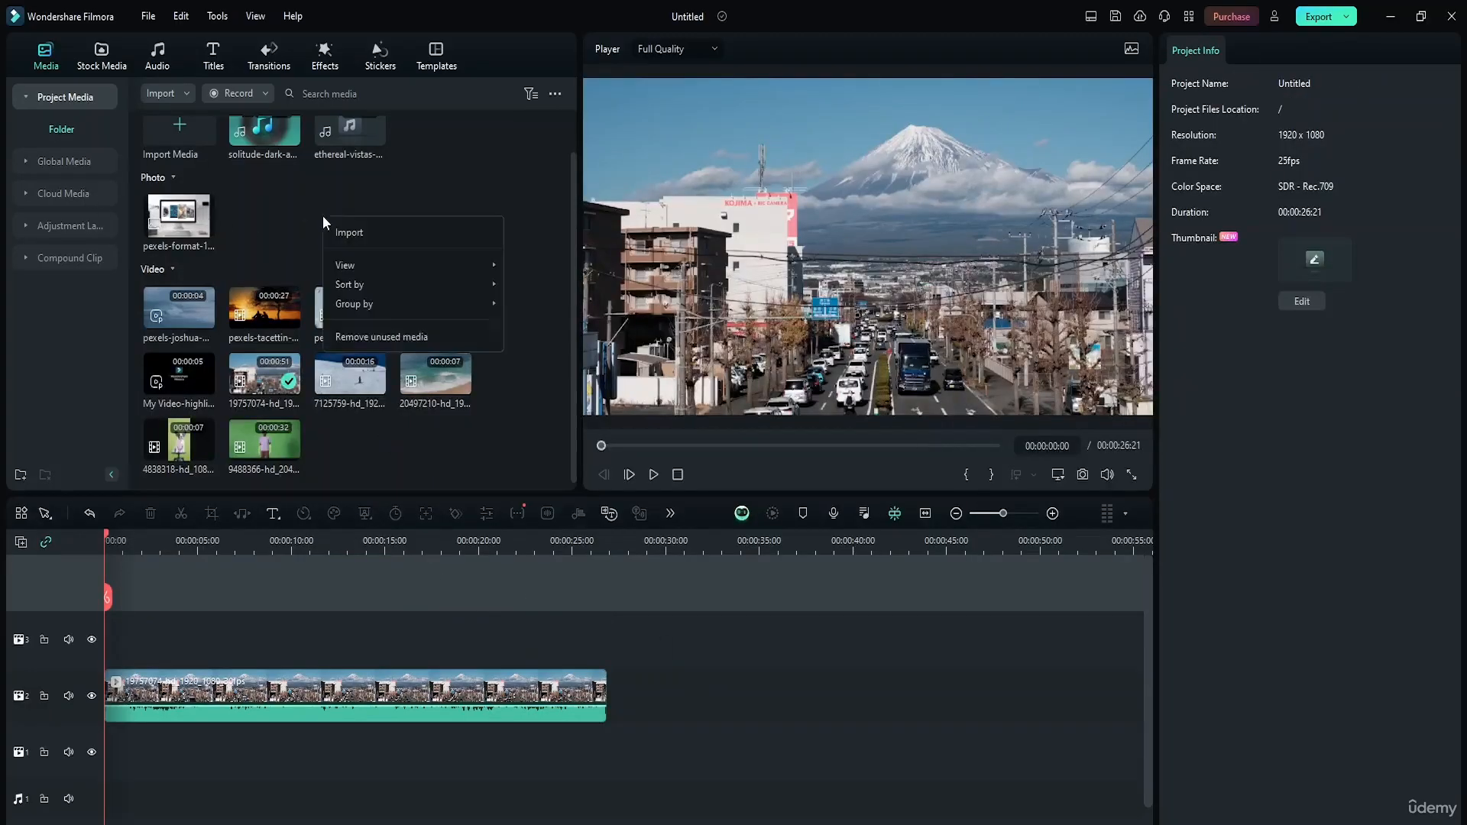
{"action": "left_click", "coordinate": [183, 147]}
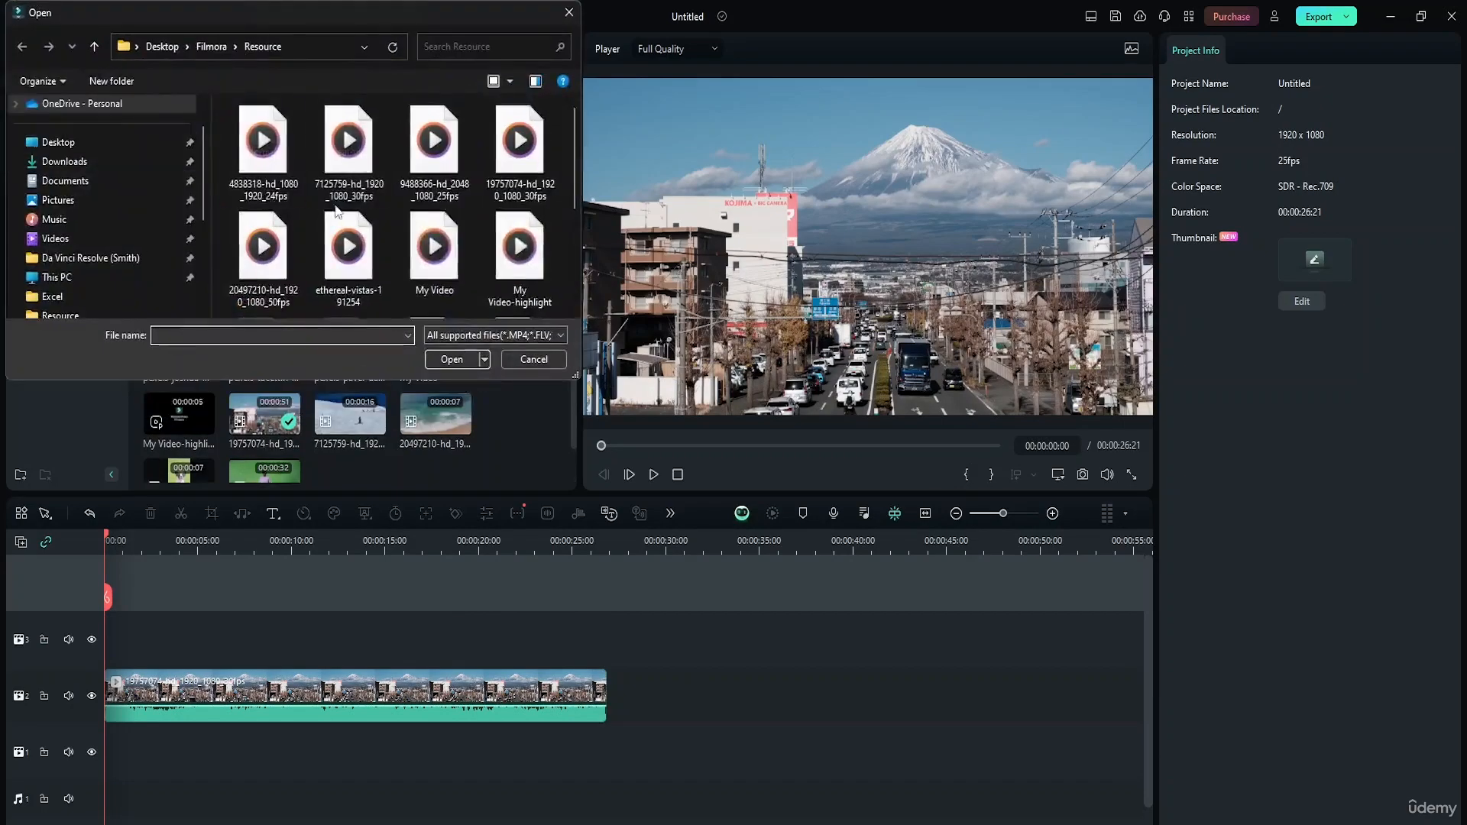
{"action": "left_click", "coordinate": [271, 164]}
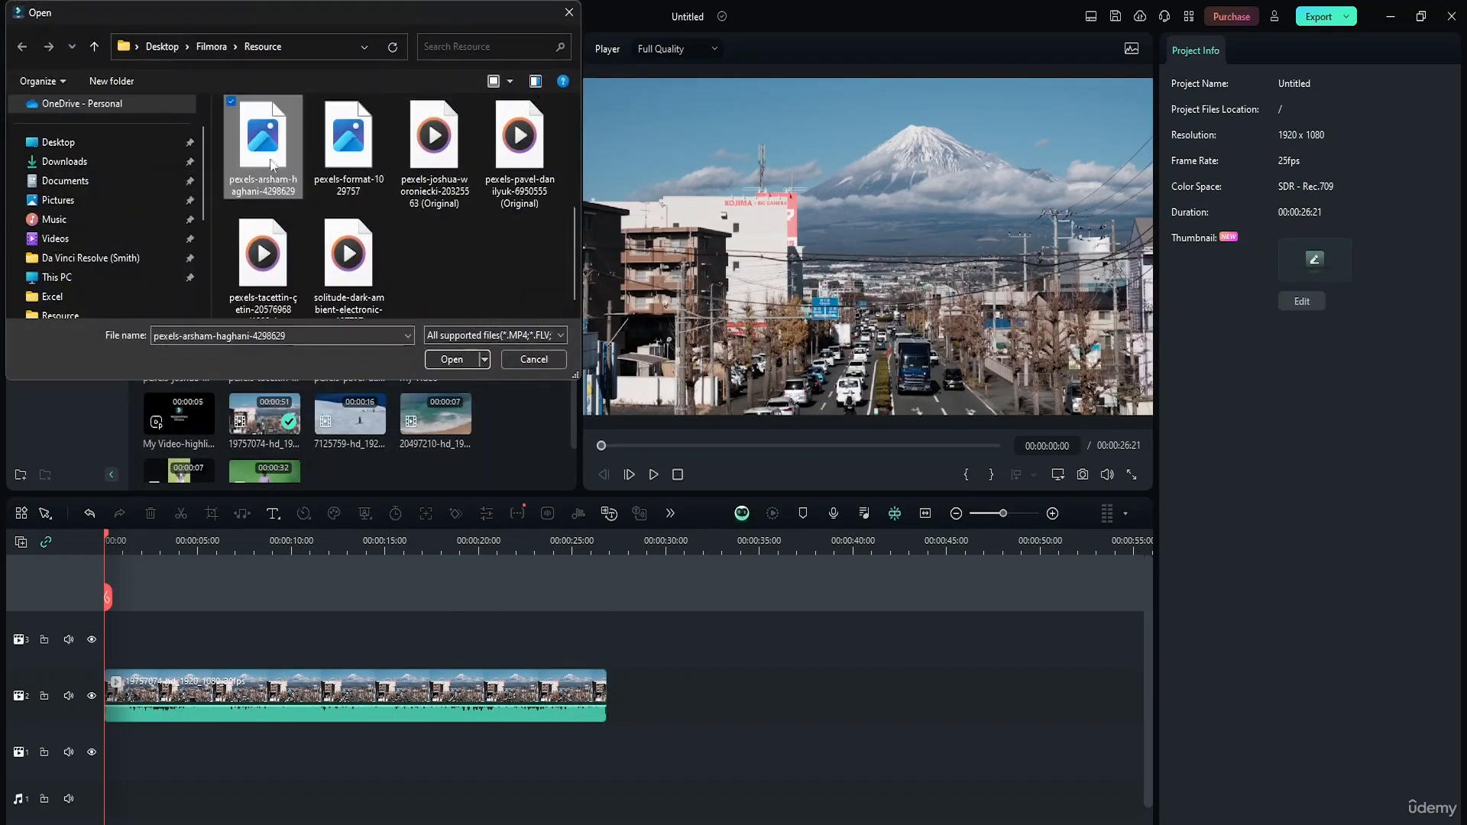
{"action": "left_click", "coordinate": [448, 363]}
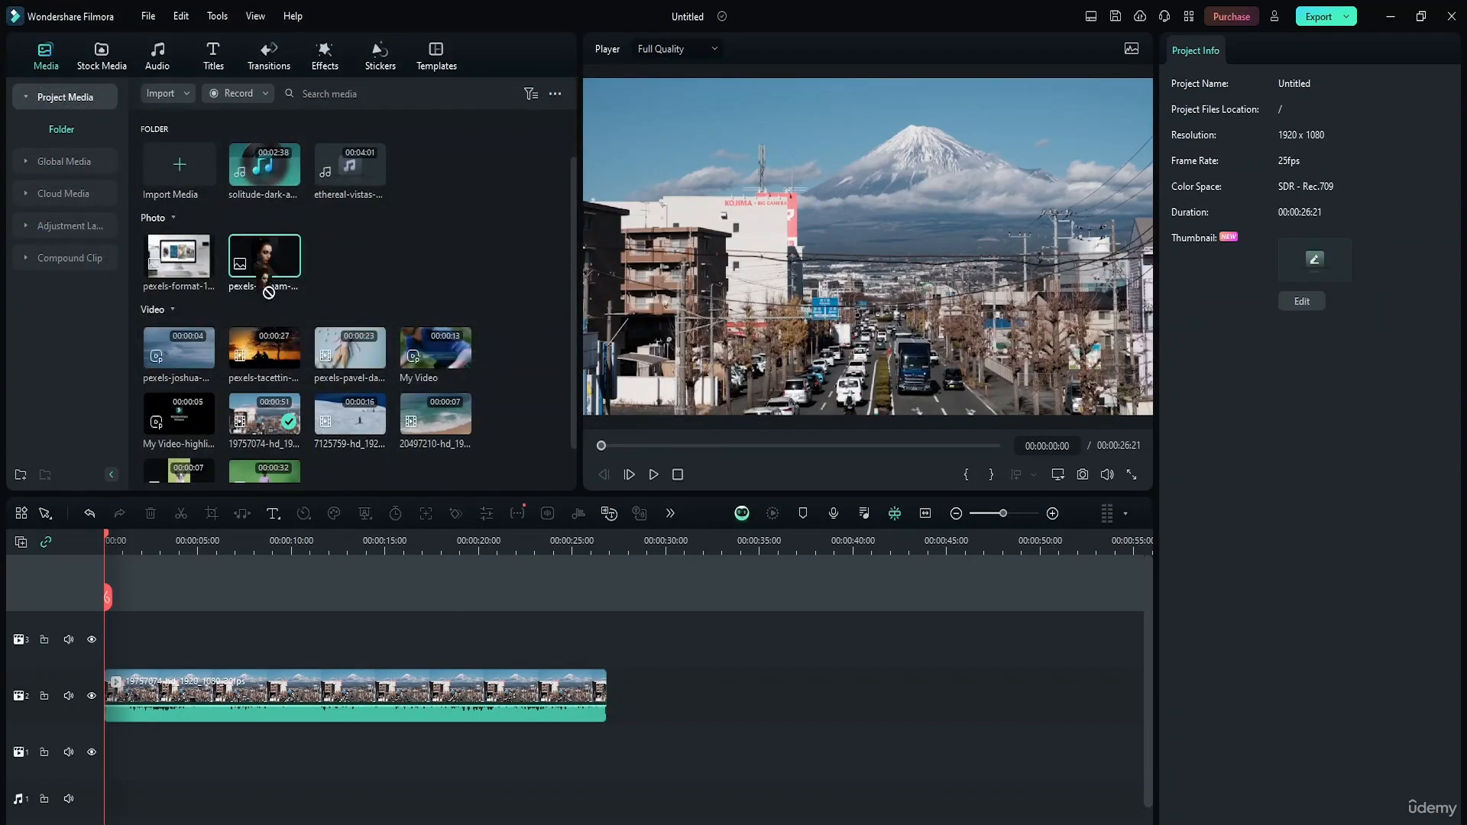
{"action": "left_click_drag", "start_coordinate": [269, 292], "coordinate": [603, 660]}
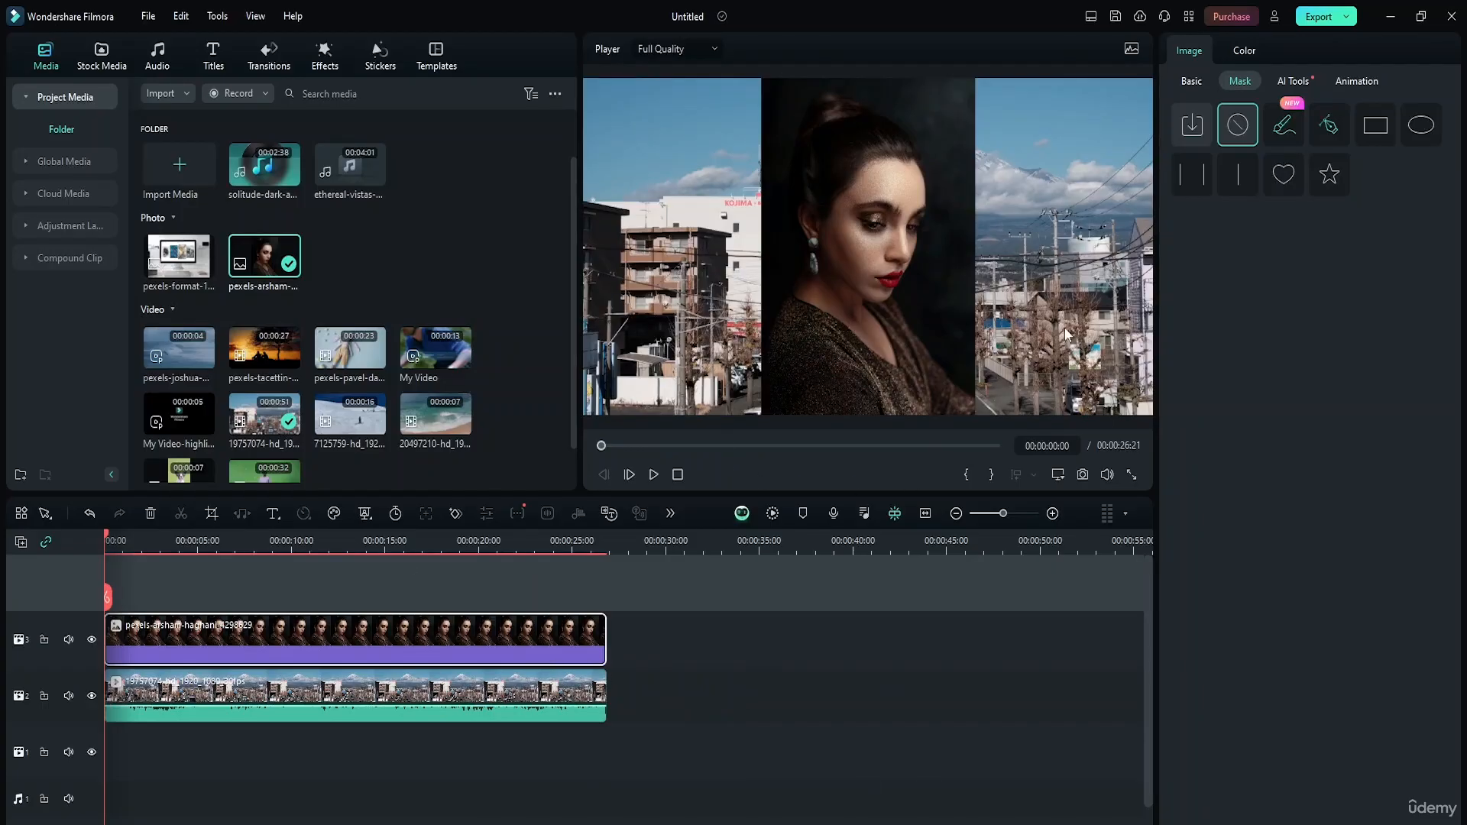
Try the AI mask on the portrait photo with Select Character and Select Subject, and undo the subject mask
{"action": "left_click", "coordinate": [1284, 128]}
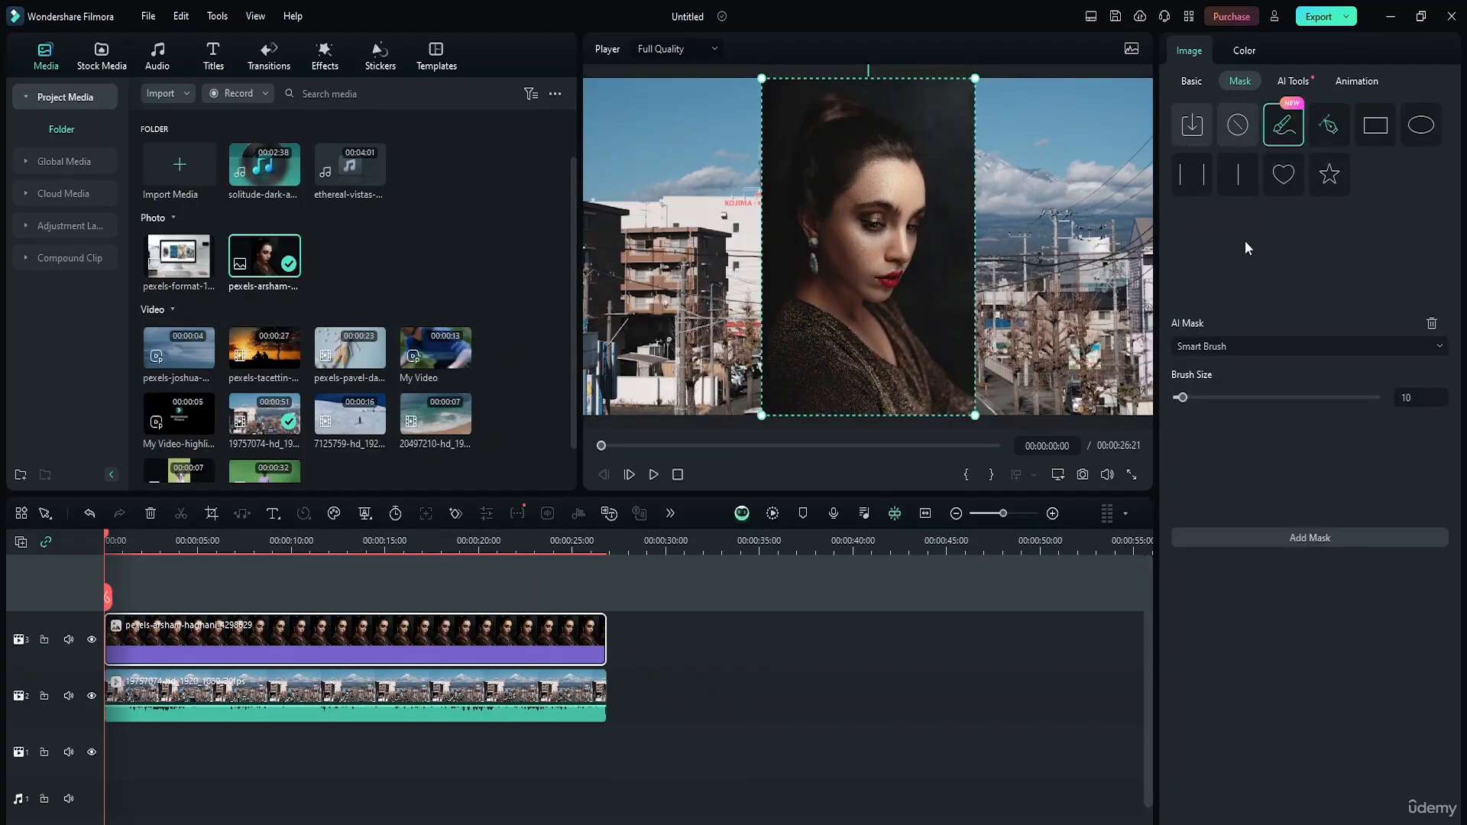
{"action": "left_click", "coordinate": [1250, 345]}
{"action": "left_click", "coordinate": [1239, 402]}
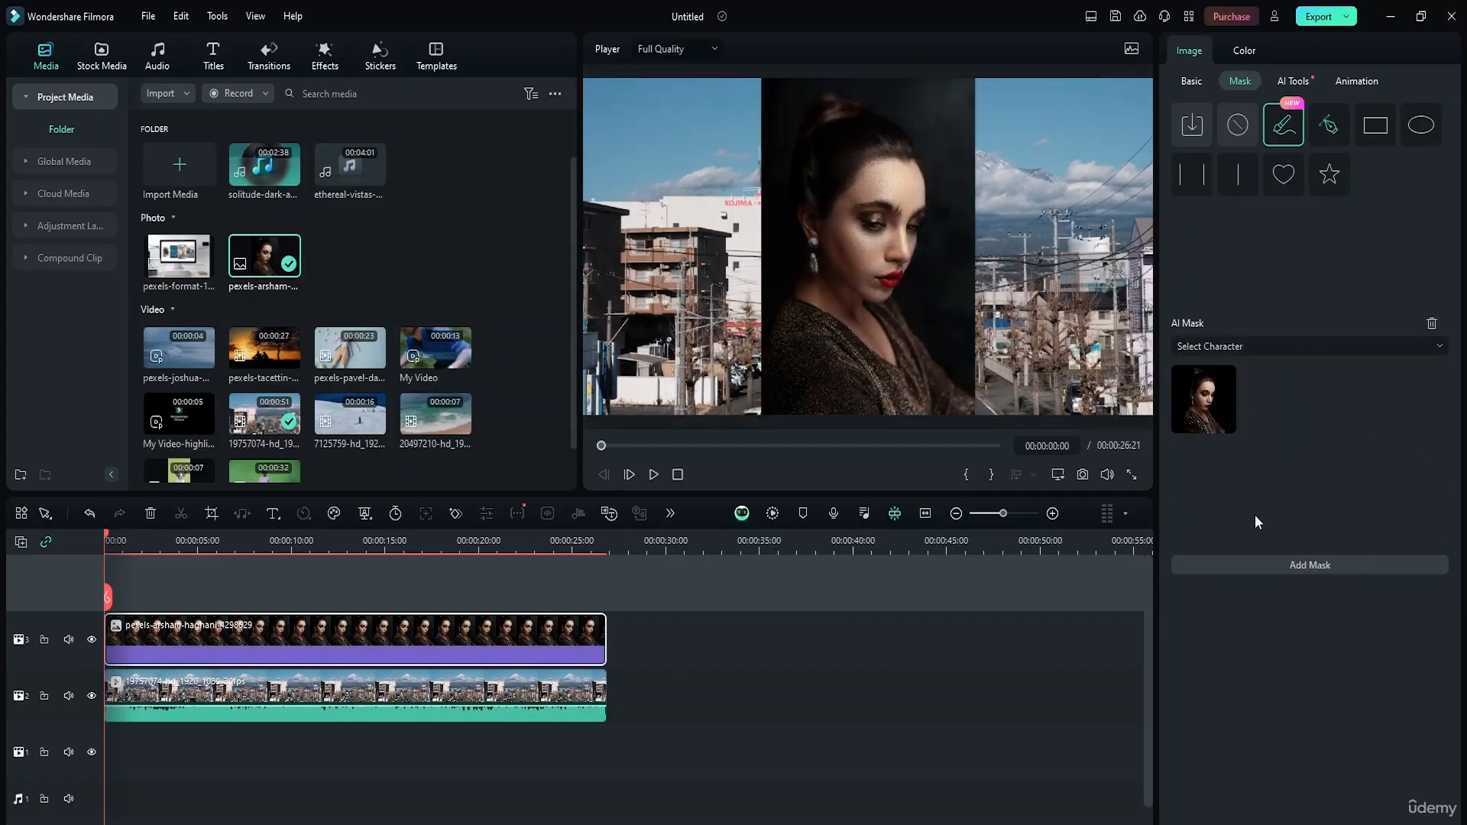
{"action": "left_click", "coordinate": [1219, 415]}
{"action": "left_click", "coordinate": [1218, 413]}
{"action": "left_click", "coordinate": [1249, 346]}
{"action": "left_click", "coordinate": [1215, 428]}
{"action": "left_click", "coordinate": [1207, 395]}
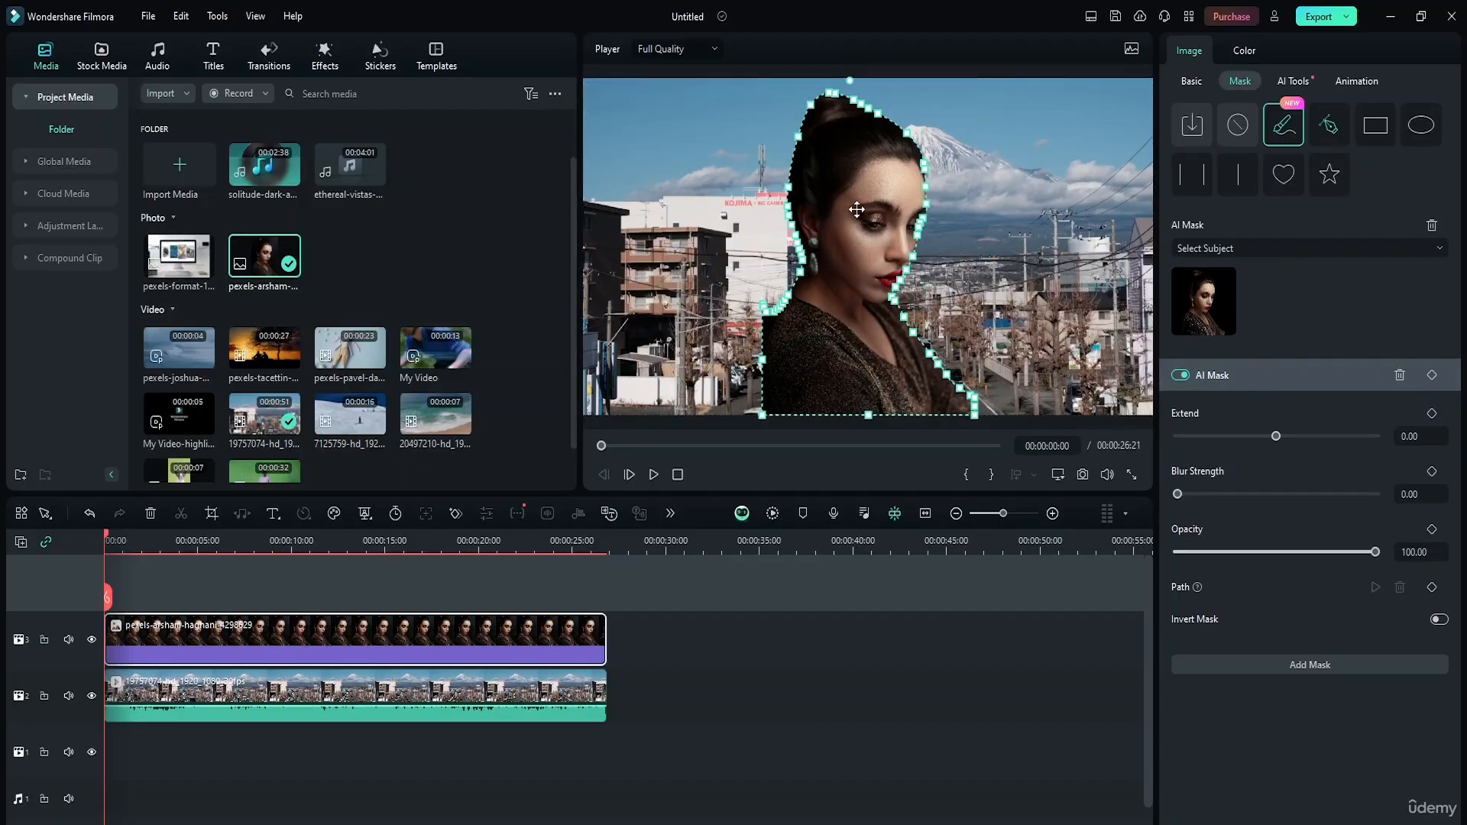
{"action": "mouse_move", "coordinate": [858, 211]}
{"action": "left_mouse_down"}
{"action": "mouse_move", "coordinate": [907, 201]}
{"action": "mouse_move", "coordinate": [857, 205]}
{"action": "left_mouse_up"}
{"action": "key", "text": "ctrl+z"}
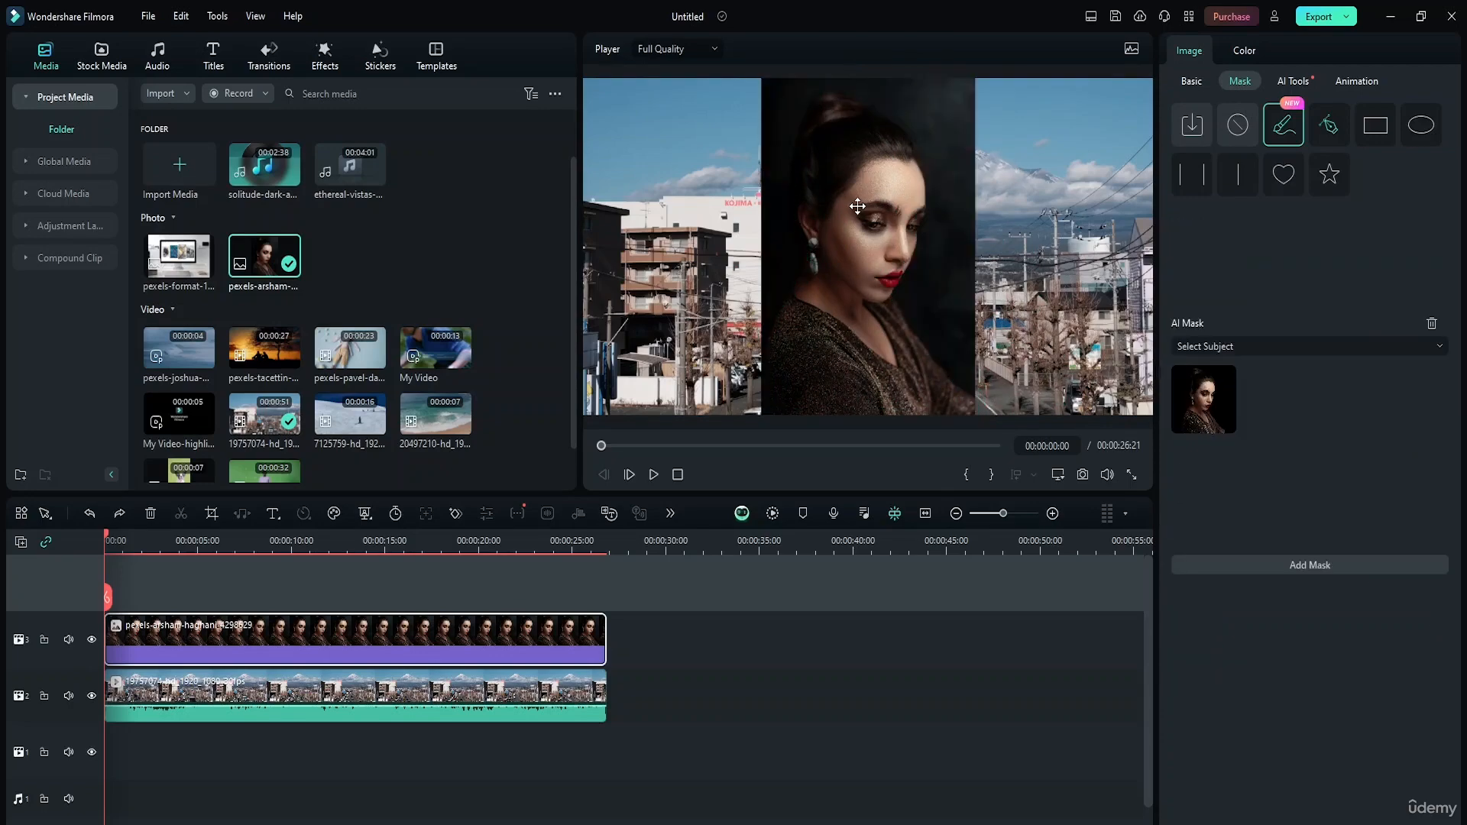
Cut the woman out of the portrait photo with an AI mask using Select Character
{"action": "left_click", "coordinate": [1227, 403]}
{"action": "left_click", "coordinate": [1235, 350]}
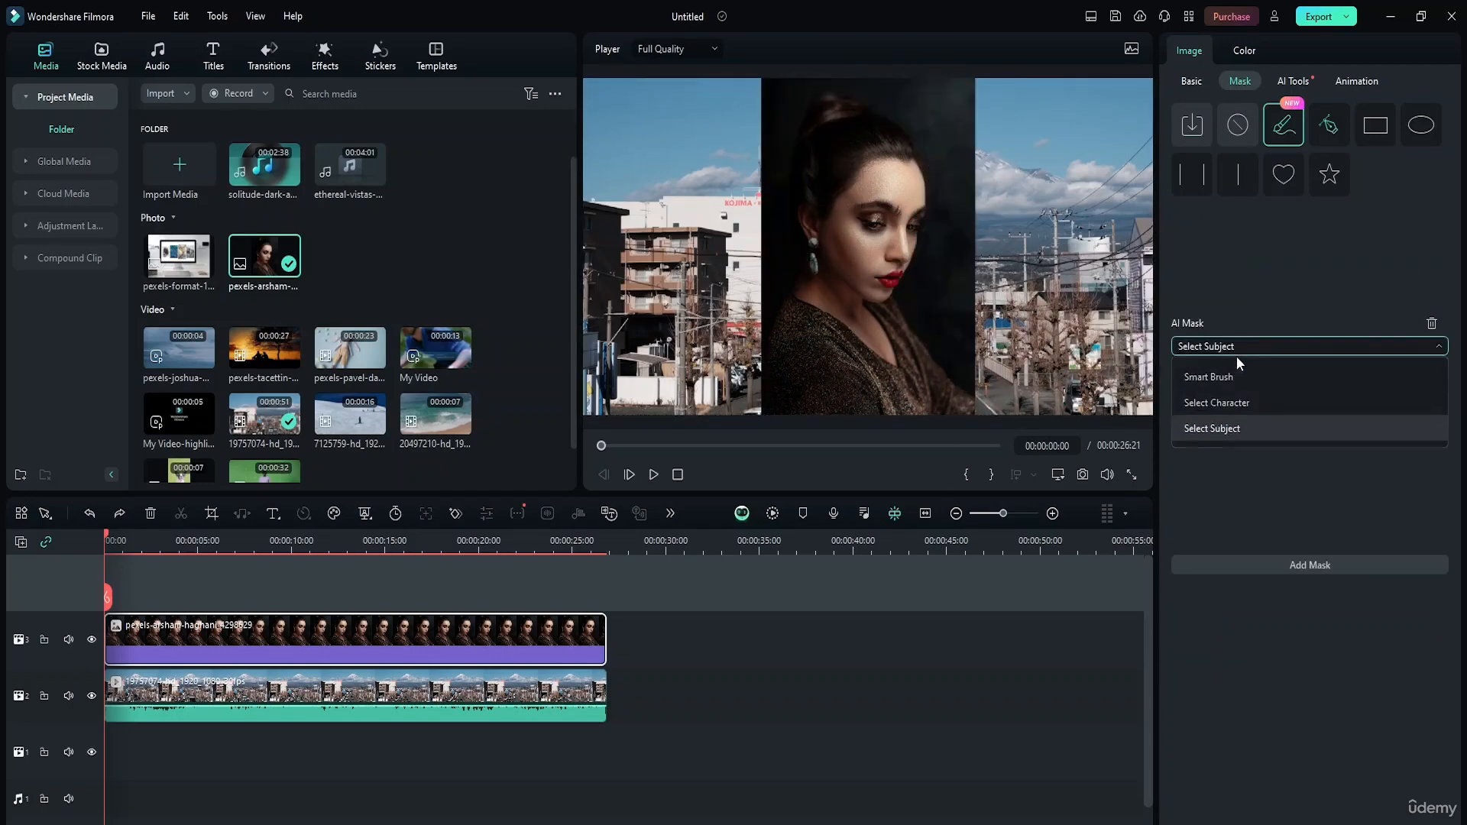
{"action": "left_click", "coordinate": [1269, 402]}
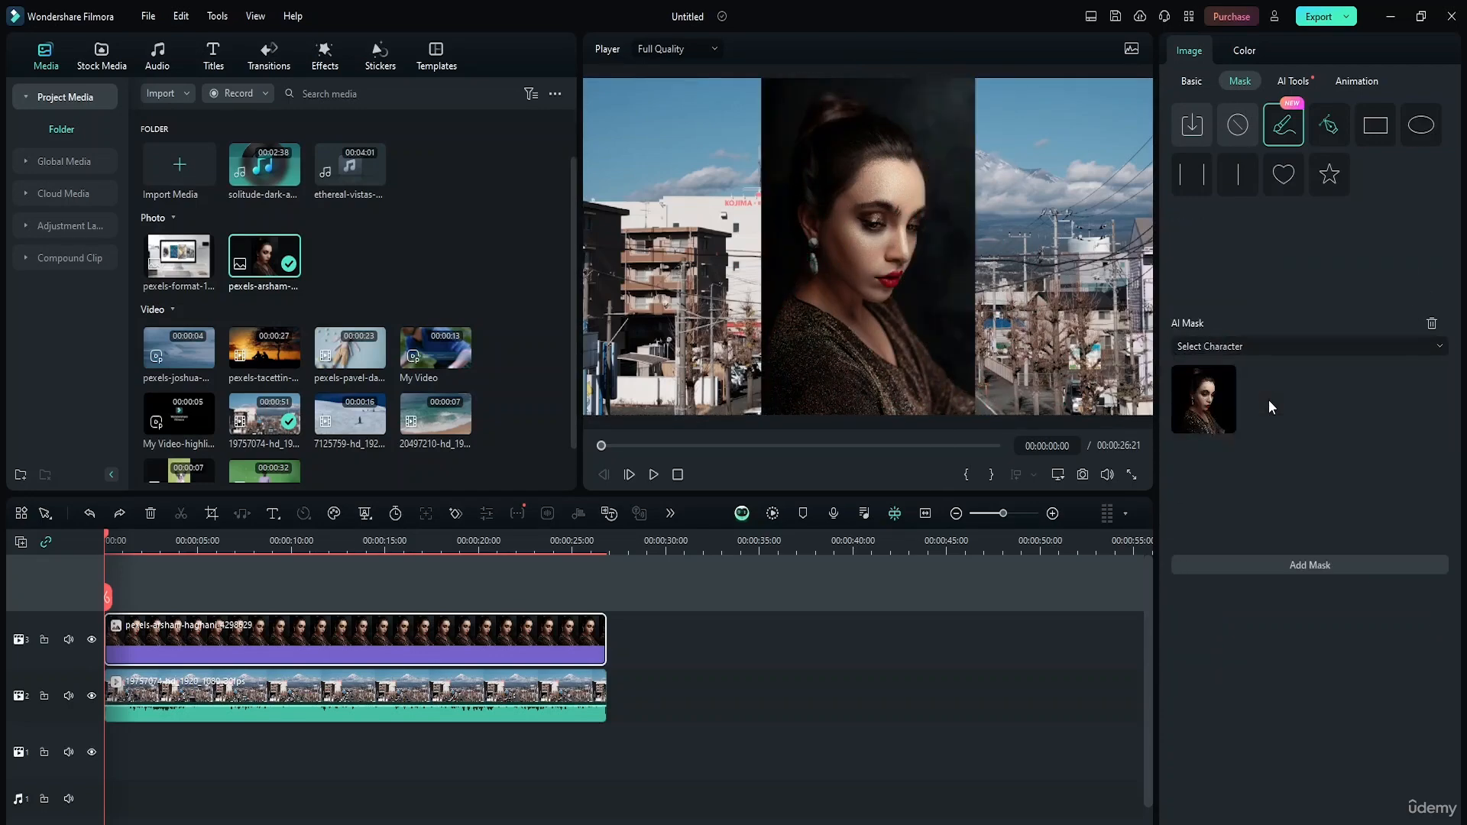
{"action": "left_click", "coordinate": [1228, 405]}
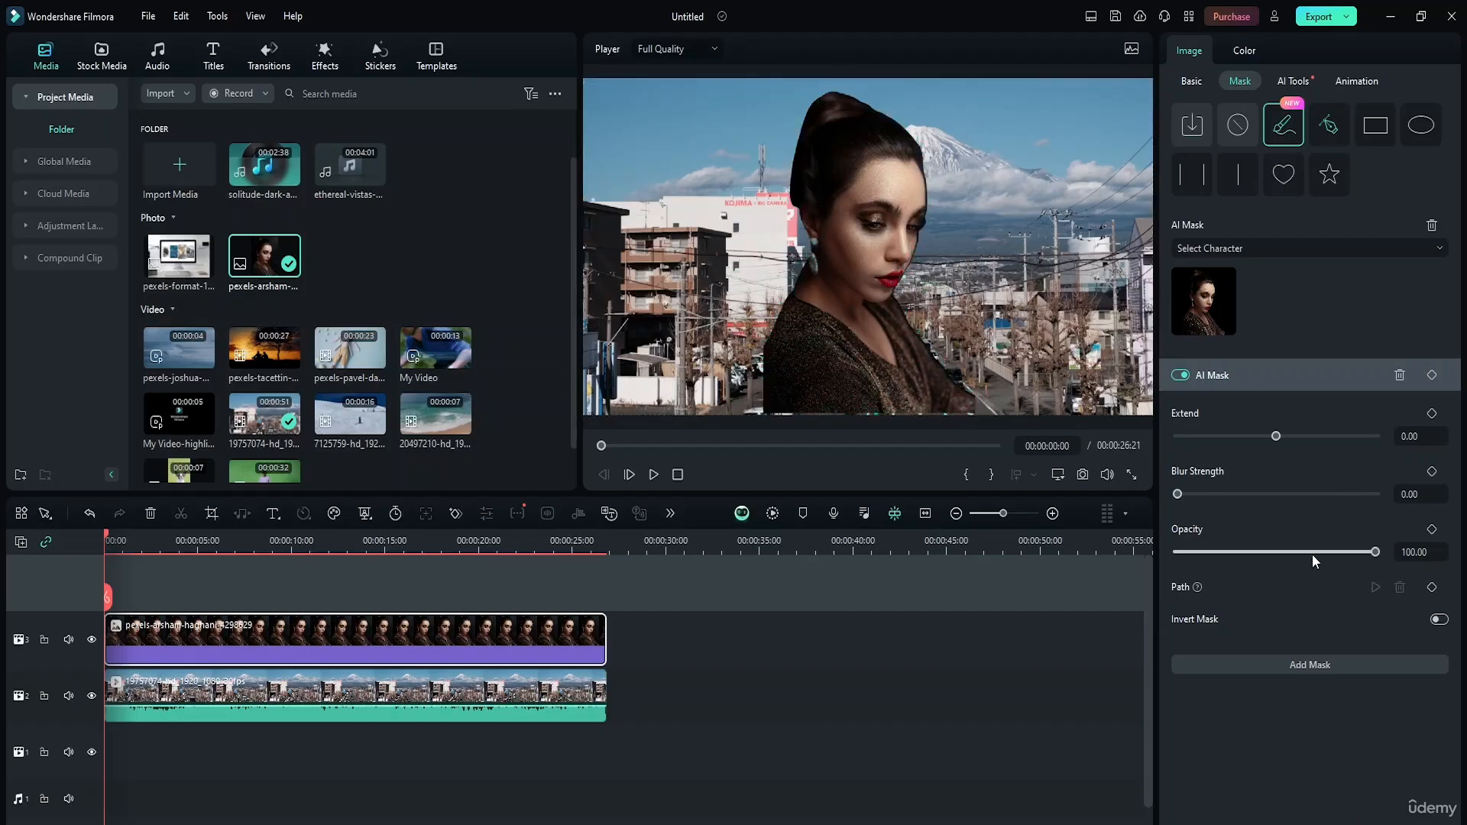
Test the inversion of the portrait's AI mask, leaving it off at the end
{"action": "left_click", "coordinate": [1439, 621]}
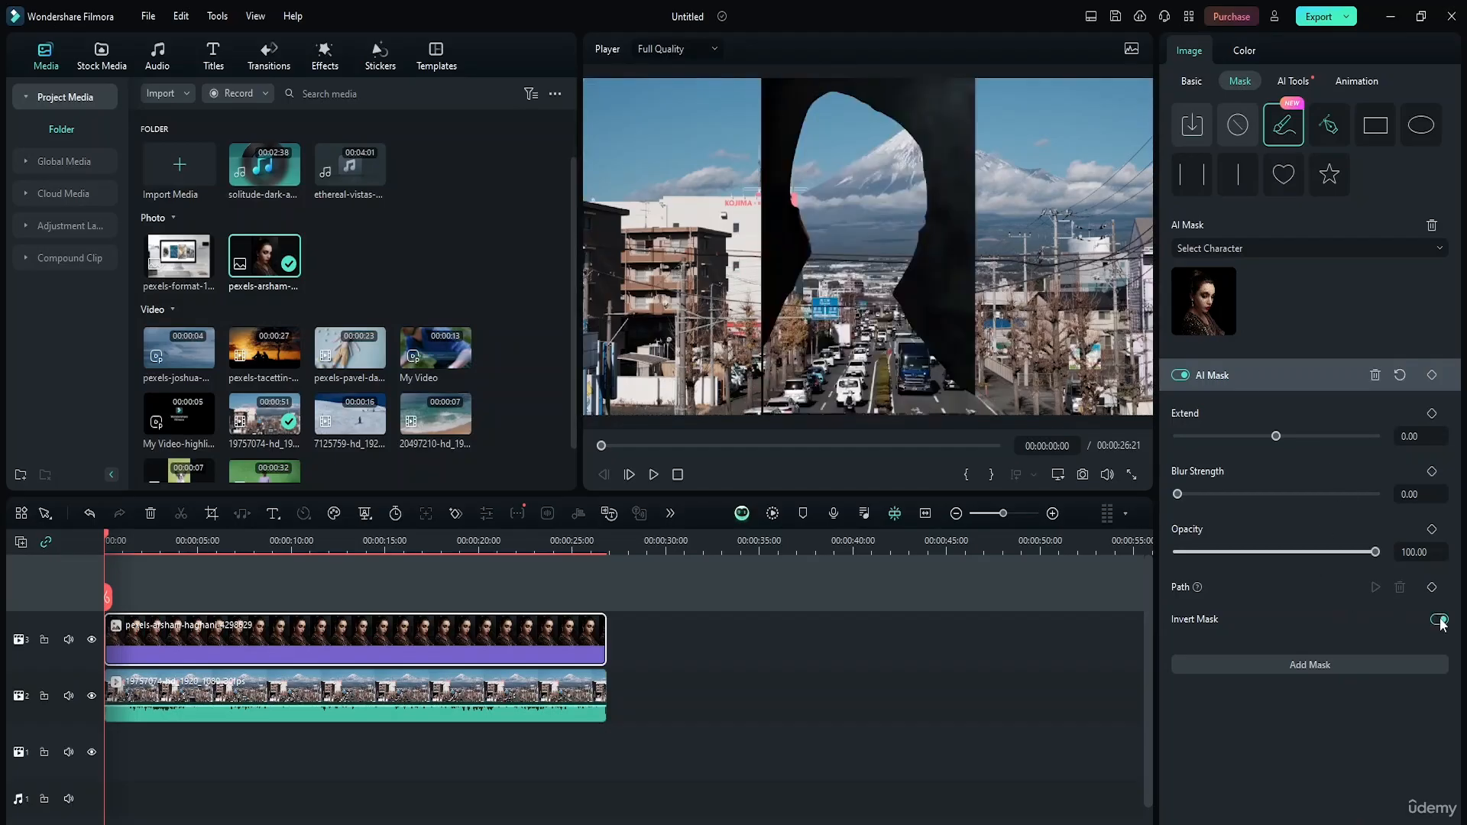
{"action": "left_click", "coordinate": [1439, 620]}
{"action": "left_click", "coordinate": [1440, 620]}
{"action": "left_click", "coordinate": [1440, 620]}
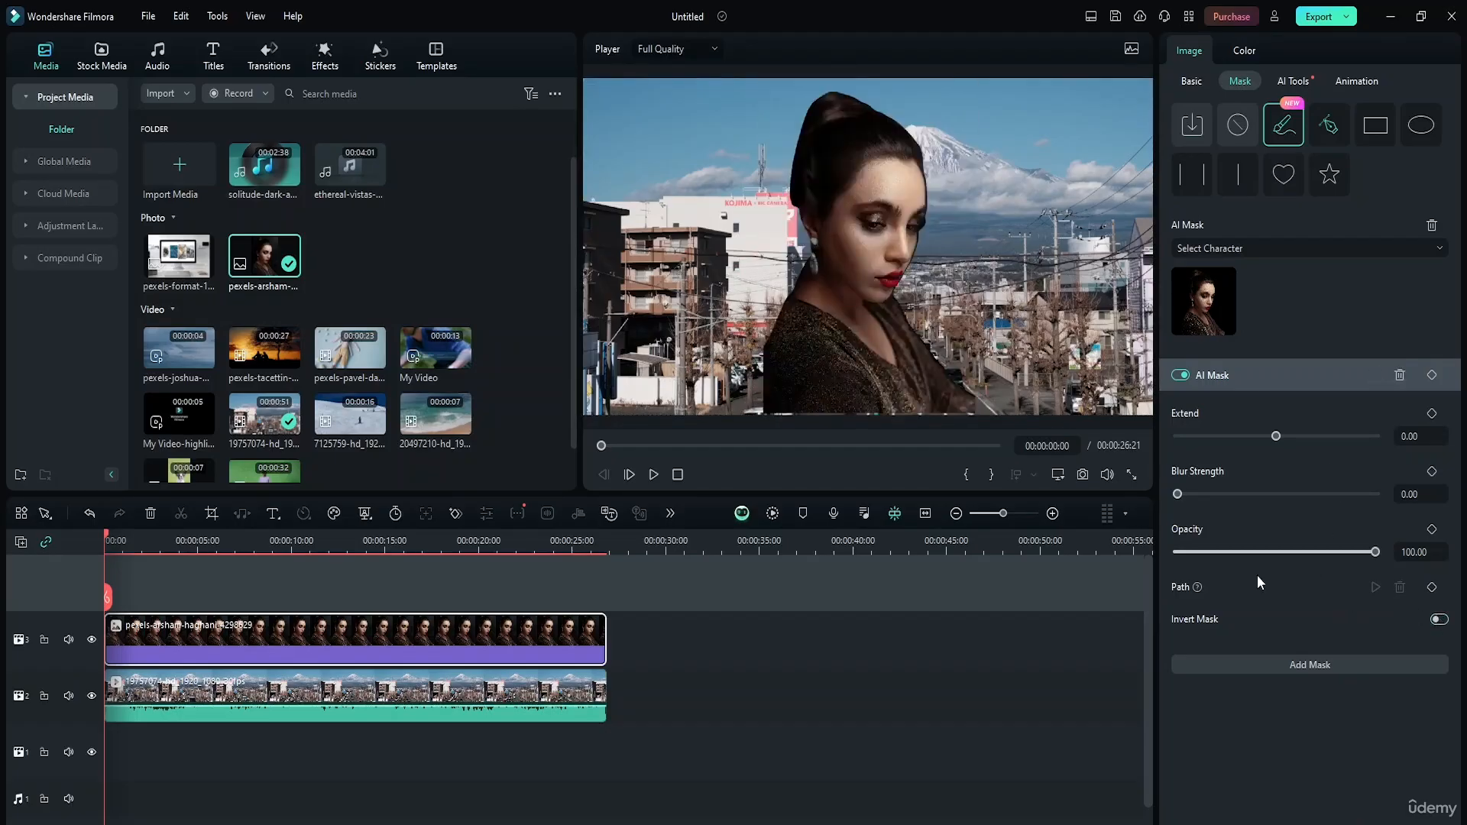
Delete the portrait photo clip from the timeline and select the traffic video clip
{"action": "key", "text": "Delete"}
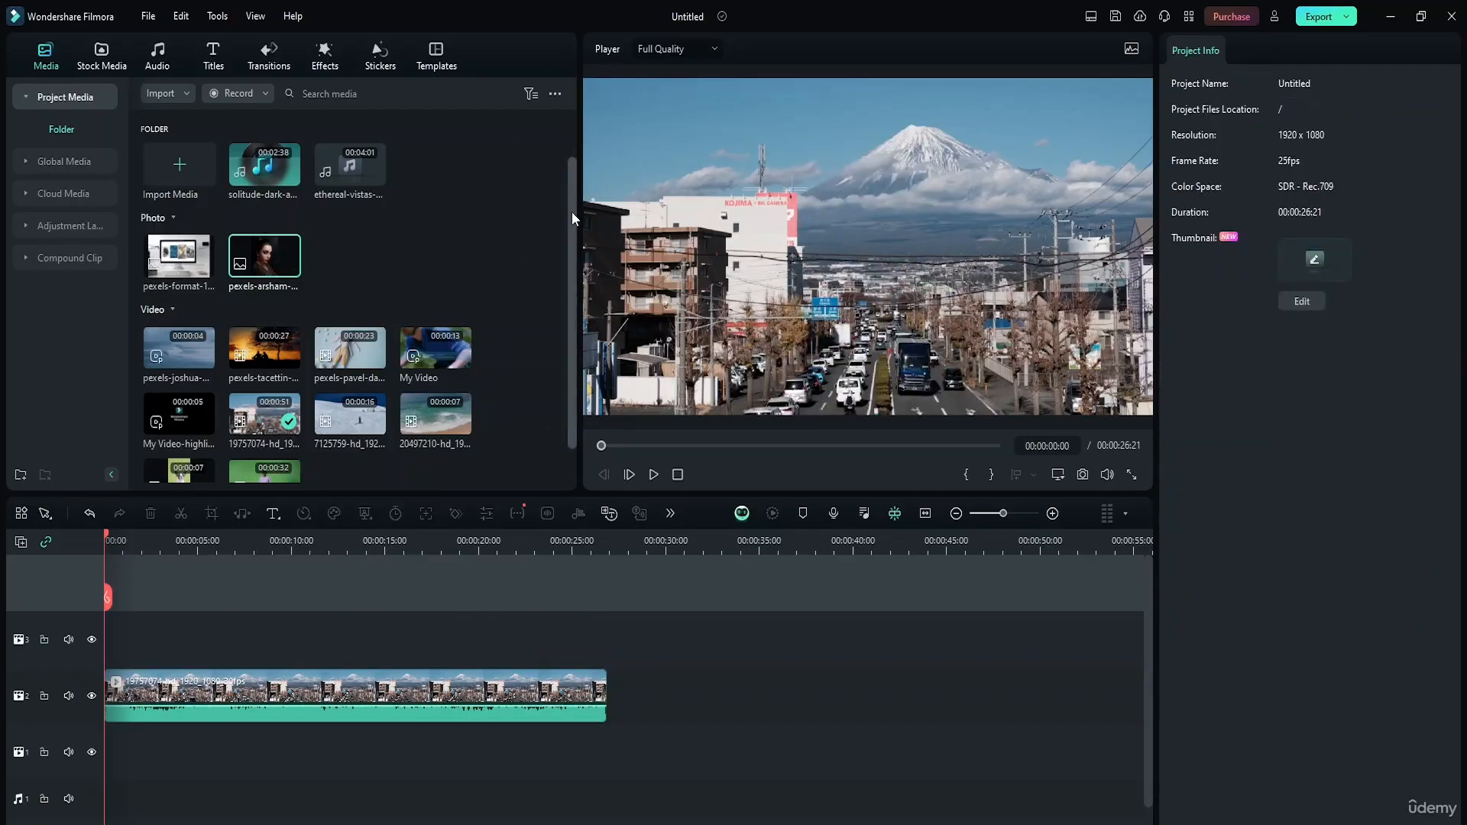
{"action": "left_click_drag", "start_coordinate": [571, 213], "coordinate": [574, 145]}
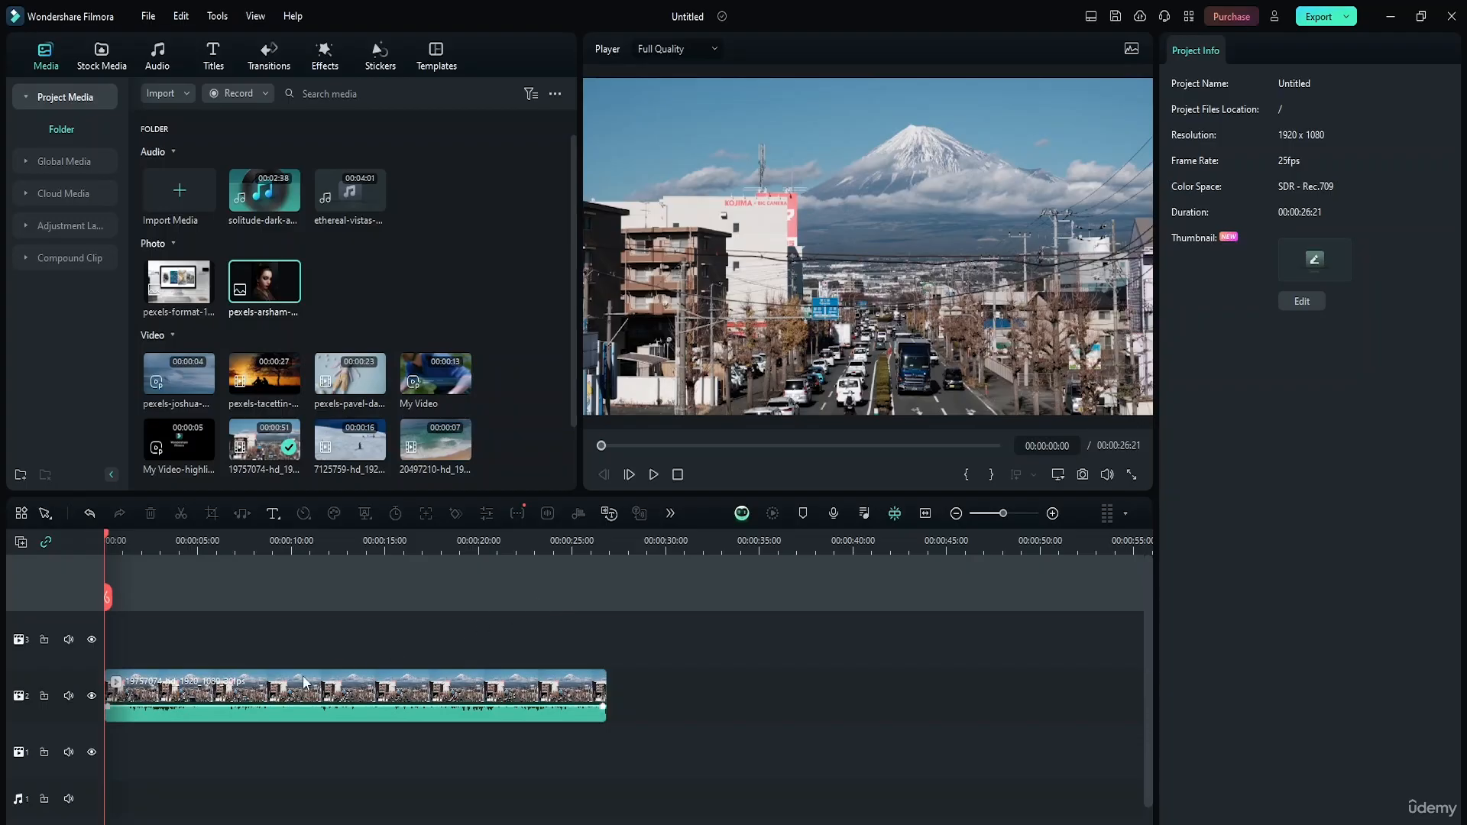
{"action": "mouse_move", "coordinate": [313, 710]}
{"action": "left_mouse_down"}
{"action": "mouse_move", "coordinate": [309, 657]}
{"action": "mouse_move", "coordinate": [306, 715]}
{"action": "left_mouse_up"}
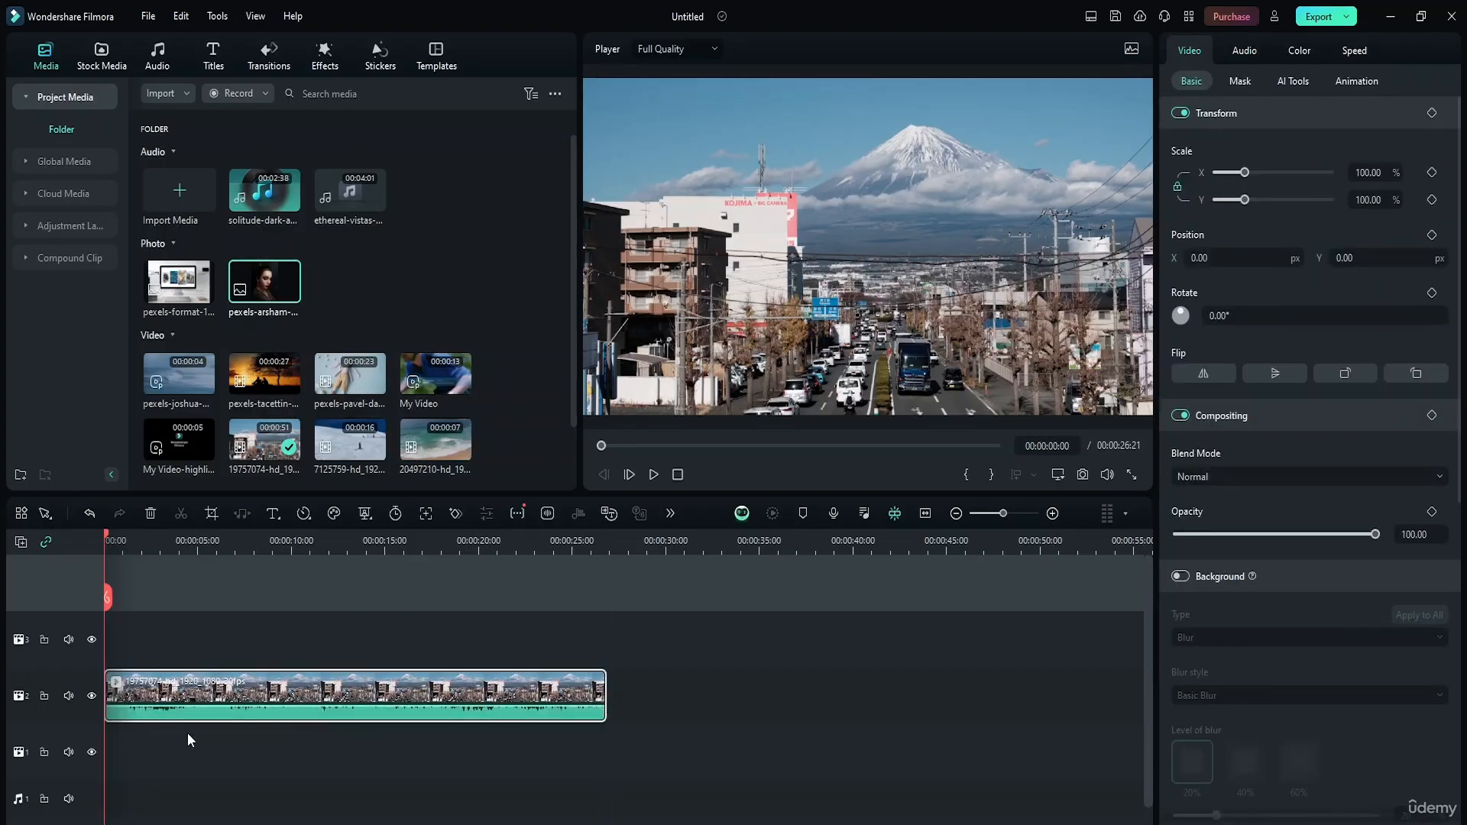